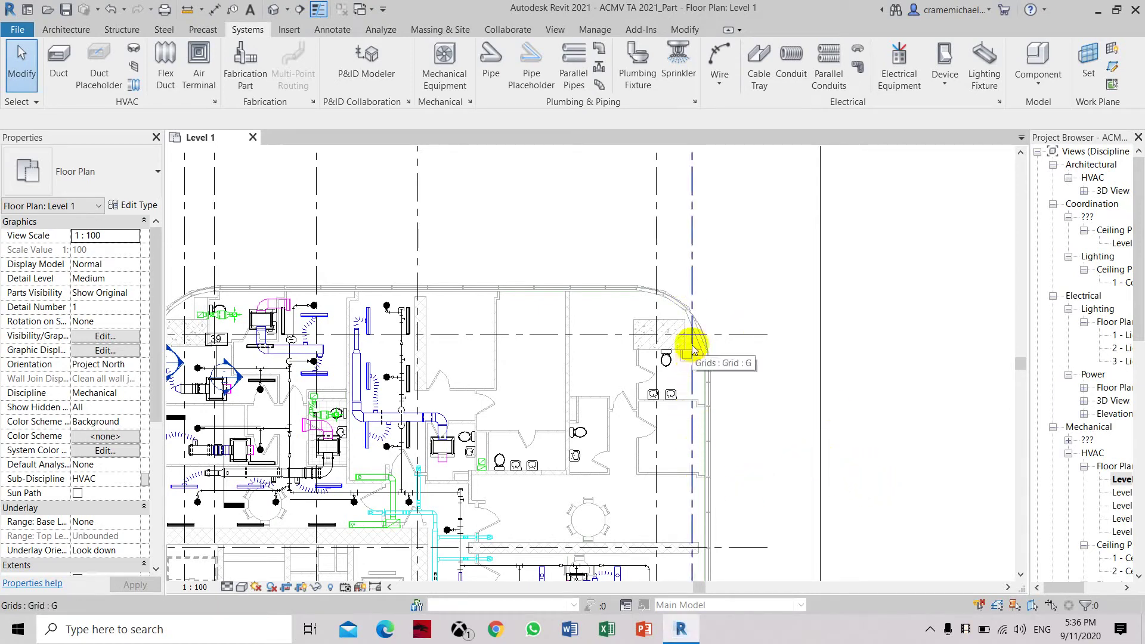
- Start placing mechanical equipment on Level 1 with the TA Fan Coil Unit - Ceiling Ducted Refrigerant, FCU REF DUCTED TYPE
{"action": "middle_click_drag", "start_coordinate": [741, 417], "coordinate": [746, 345]}
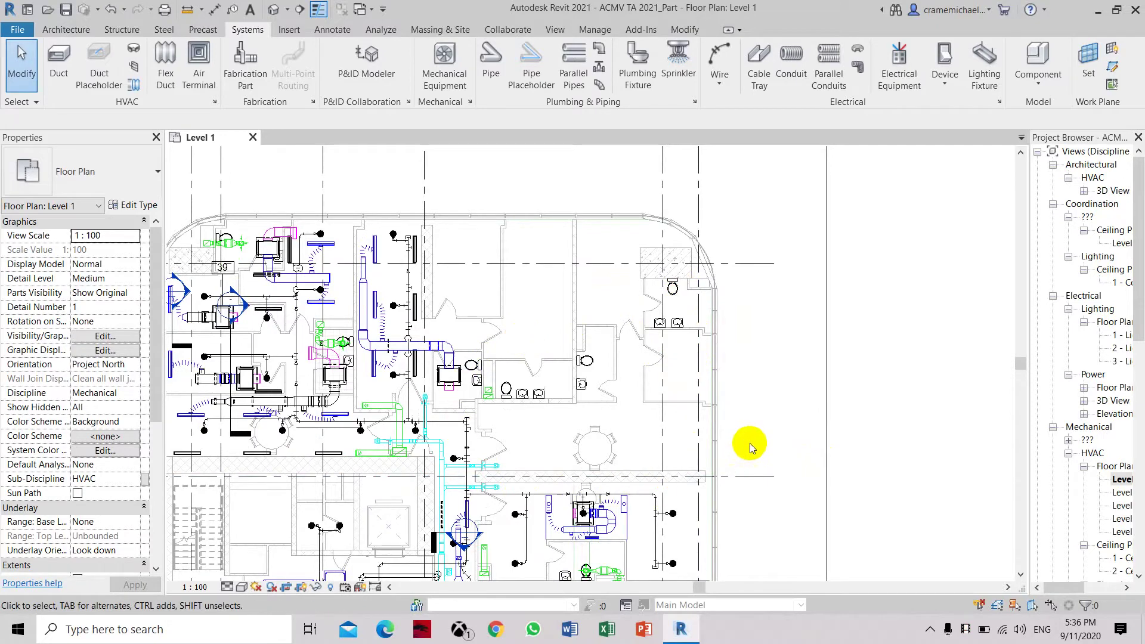
{"action": "scroll", "coordinate": [749, 442], "scroll_direction": "up", "scroll_amount": 1}
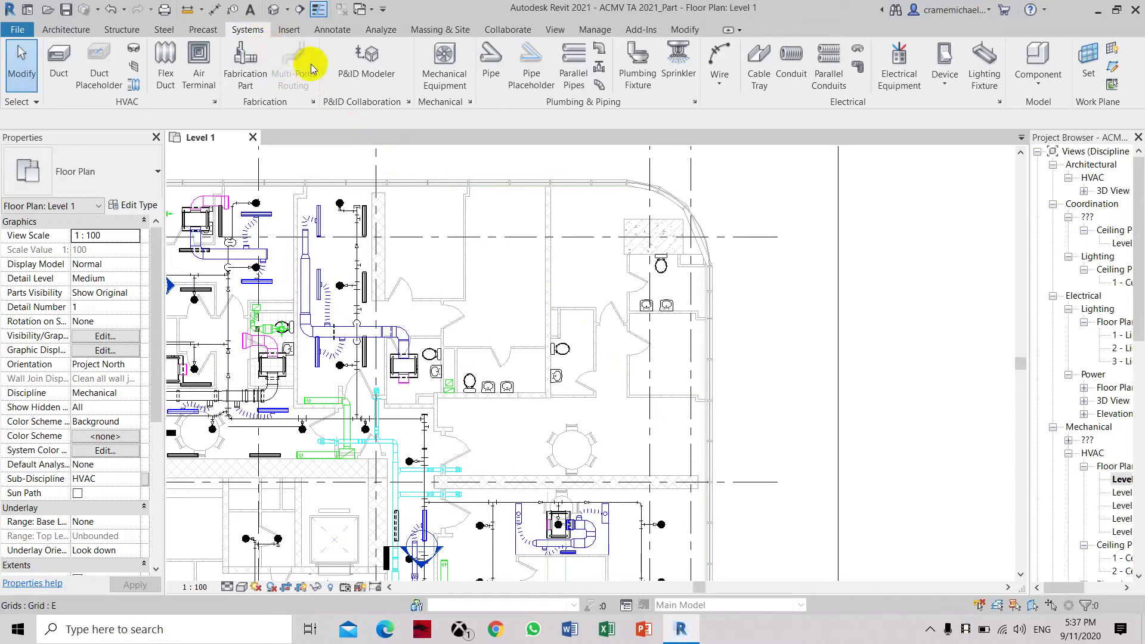
{"action": "left_click", "coordinate": [445, 78]}
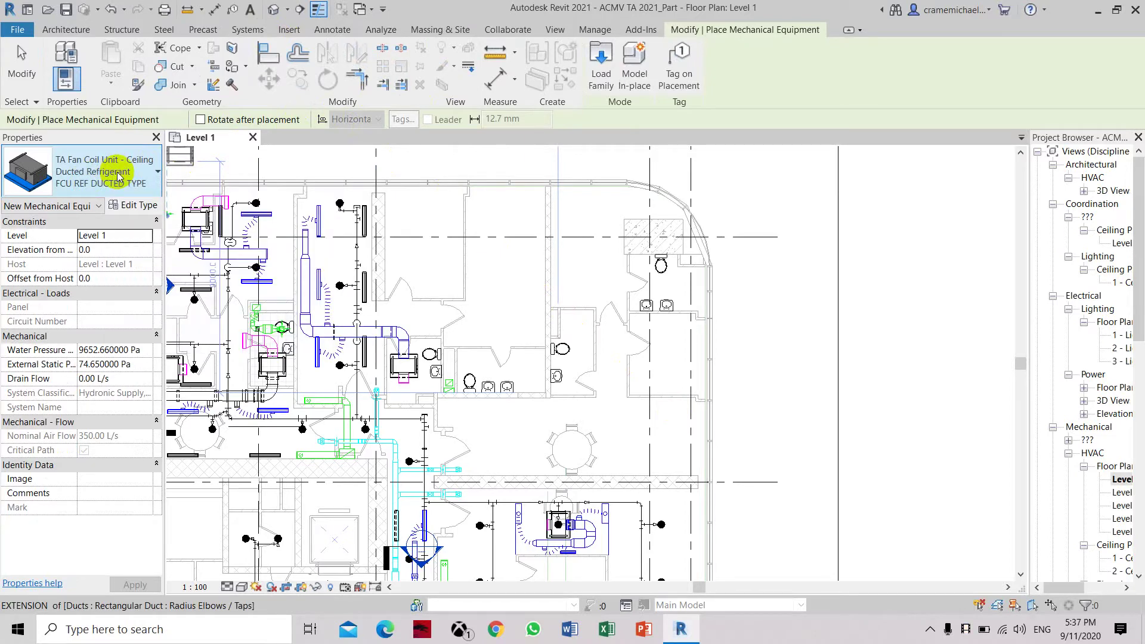
{"action": "left_click", "coordinate": [289, 30]}
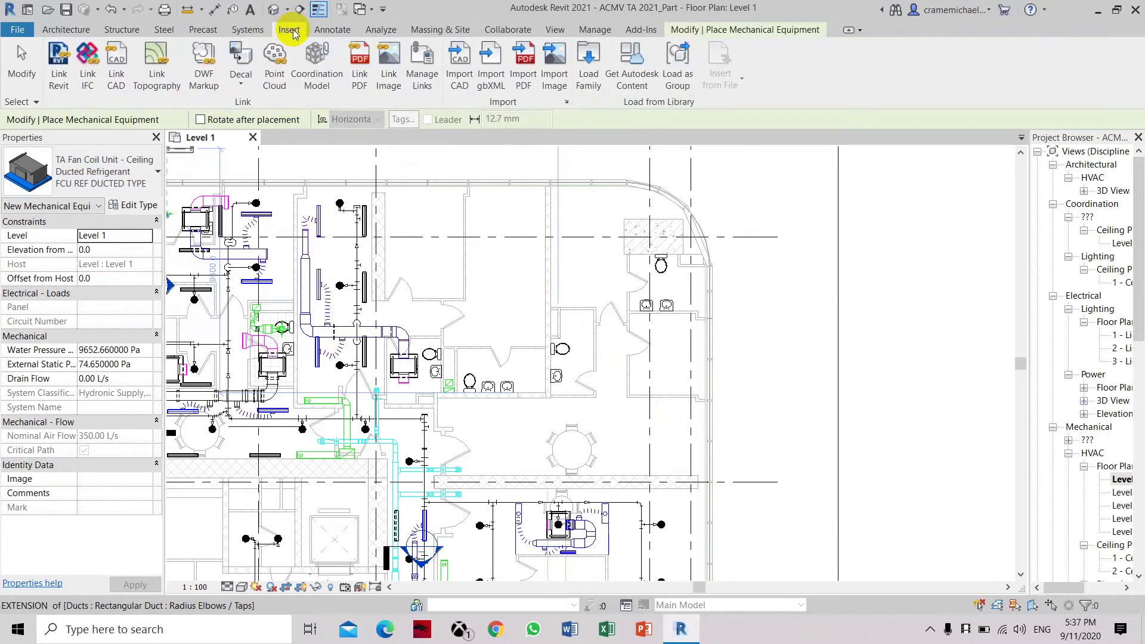
{"action": "left_click", "coordinate": [579, 79]}
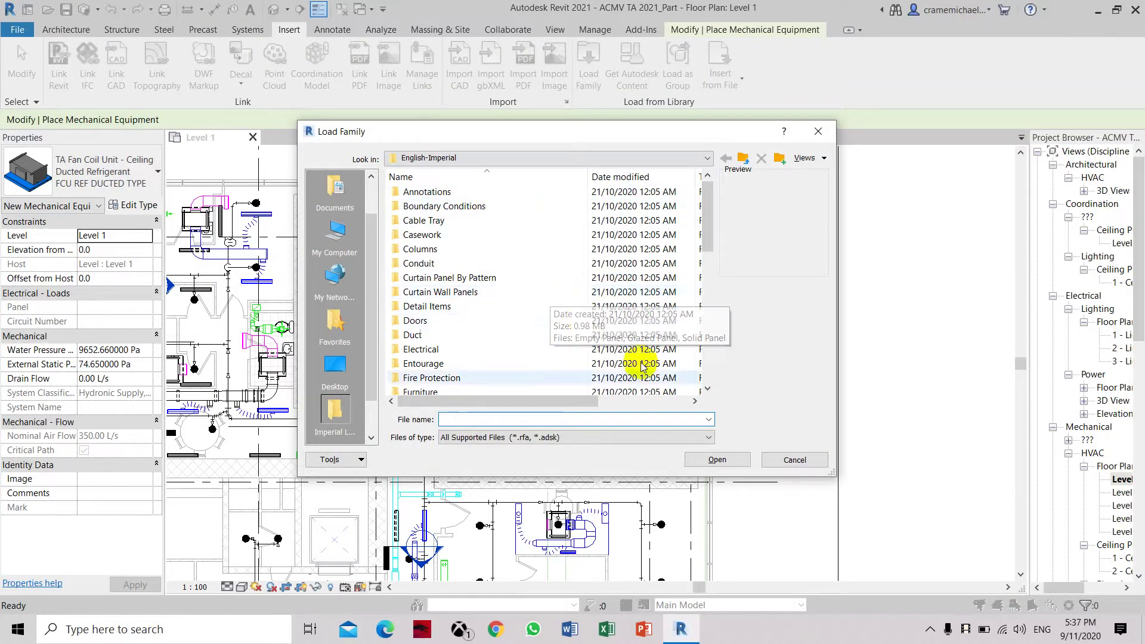
{"action": "left_click", "coordinate": [795, 457]}
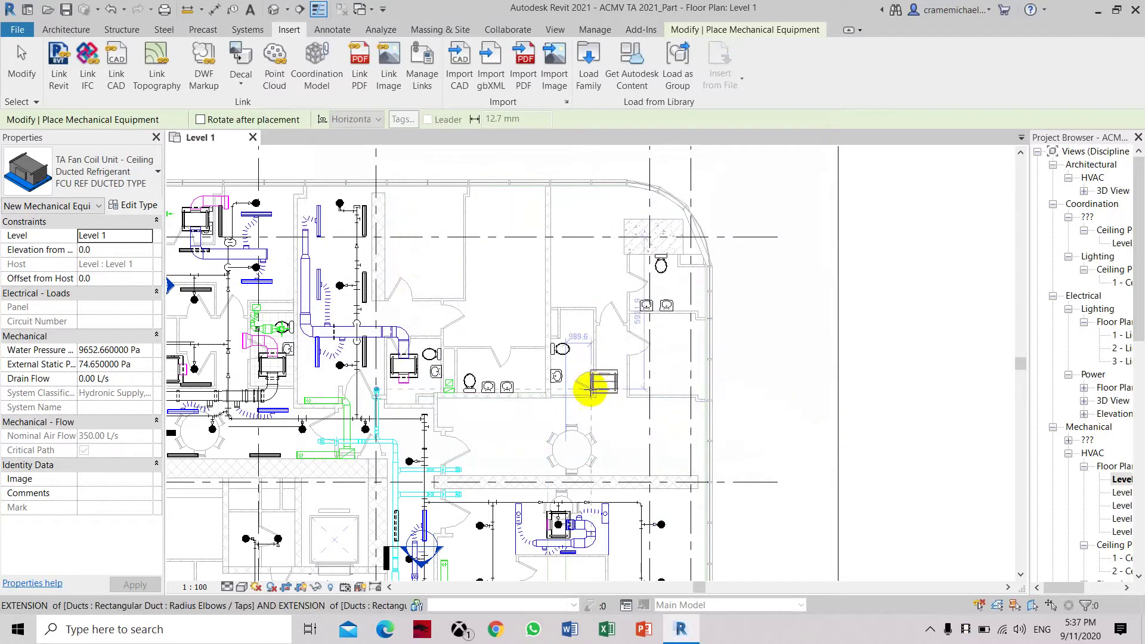
- Set the new fan coil unit's elevation from level to 3000 mm
{"action": "scroll", "coordinate": [583, 375], "scroll_direction": "up", "scroll_amount": 2}
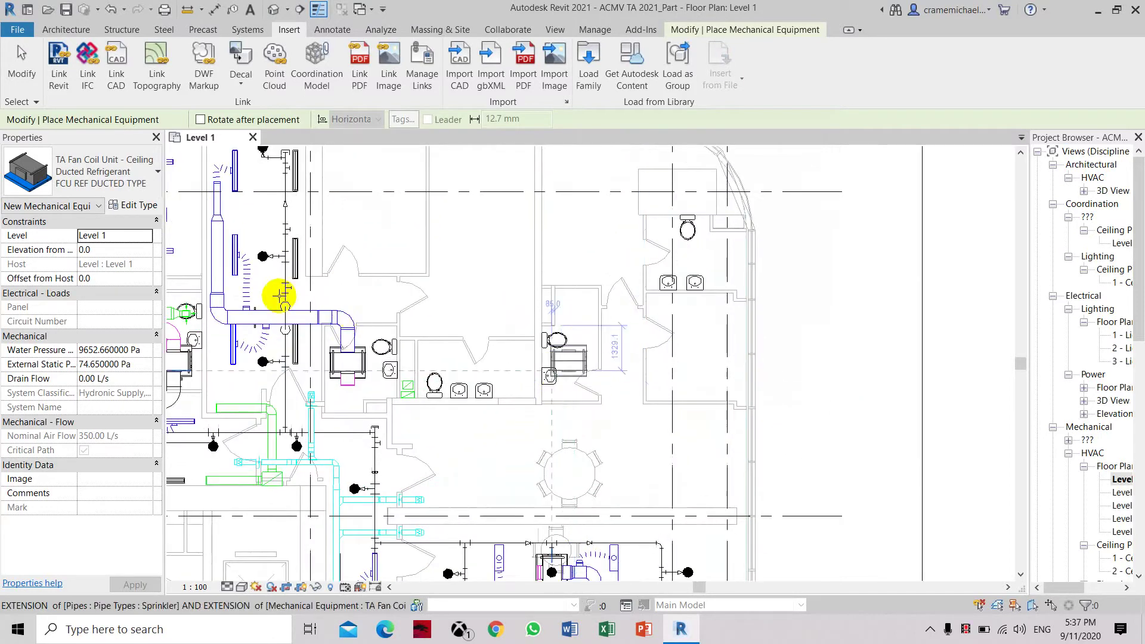
{"action": "left_click", "coordinate": [98, 251]}
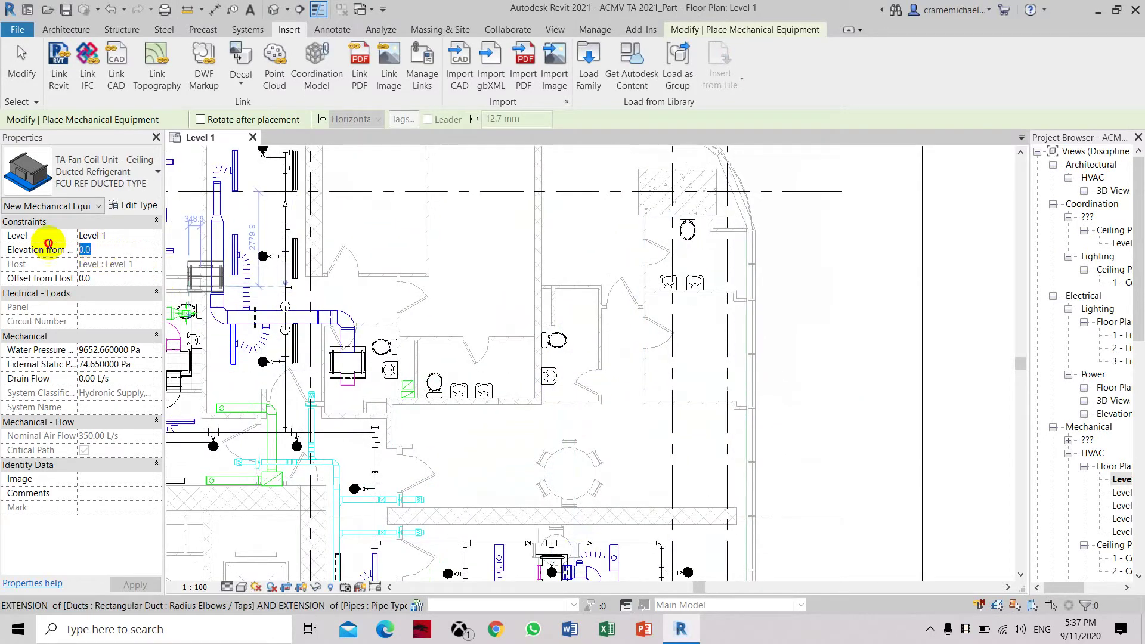
{"action": "double_click", "coordinate": [95, 244]}
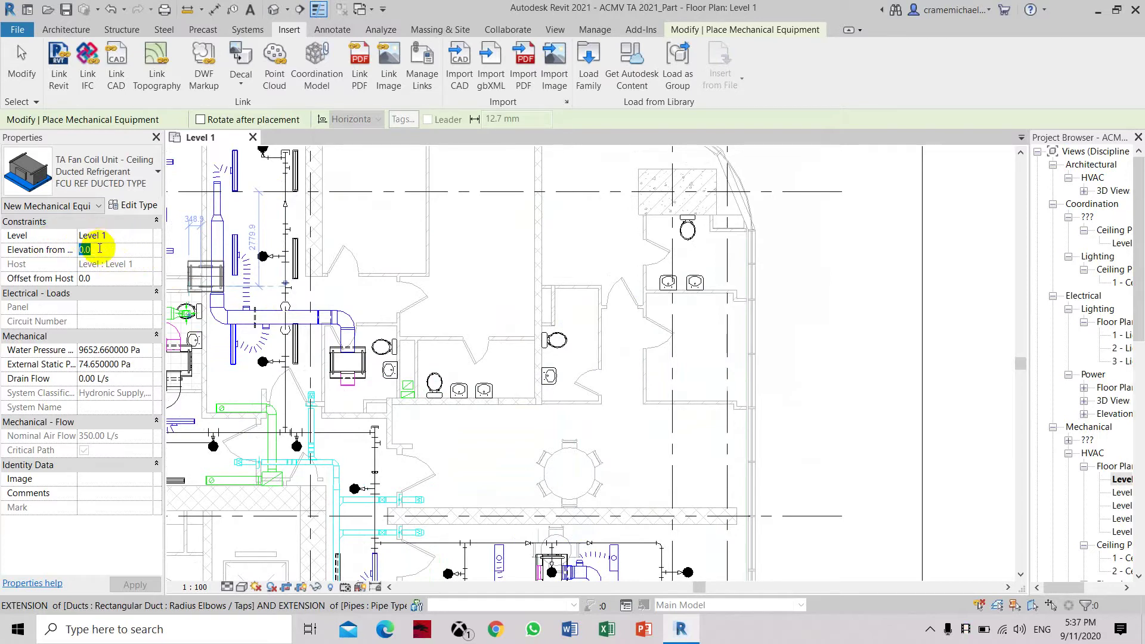
{"action": "type", "text": "3000"}
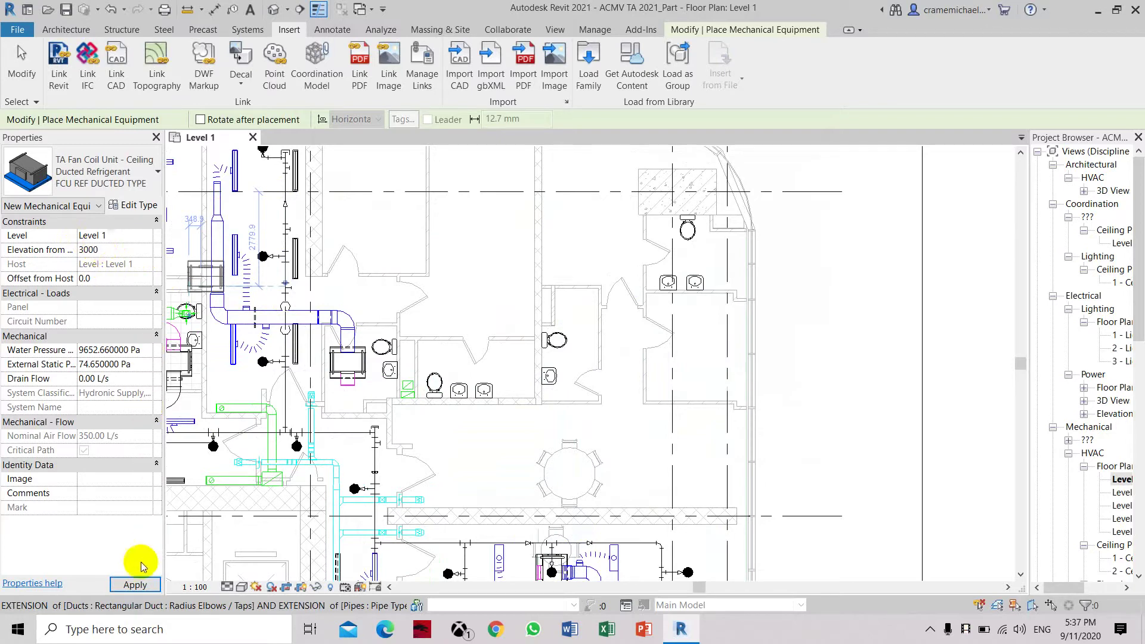
{"action": "left_click", "coordinate": [137, 584]}
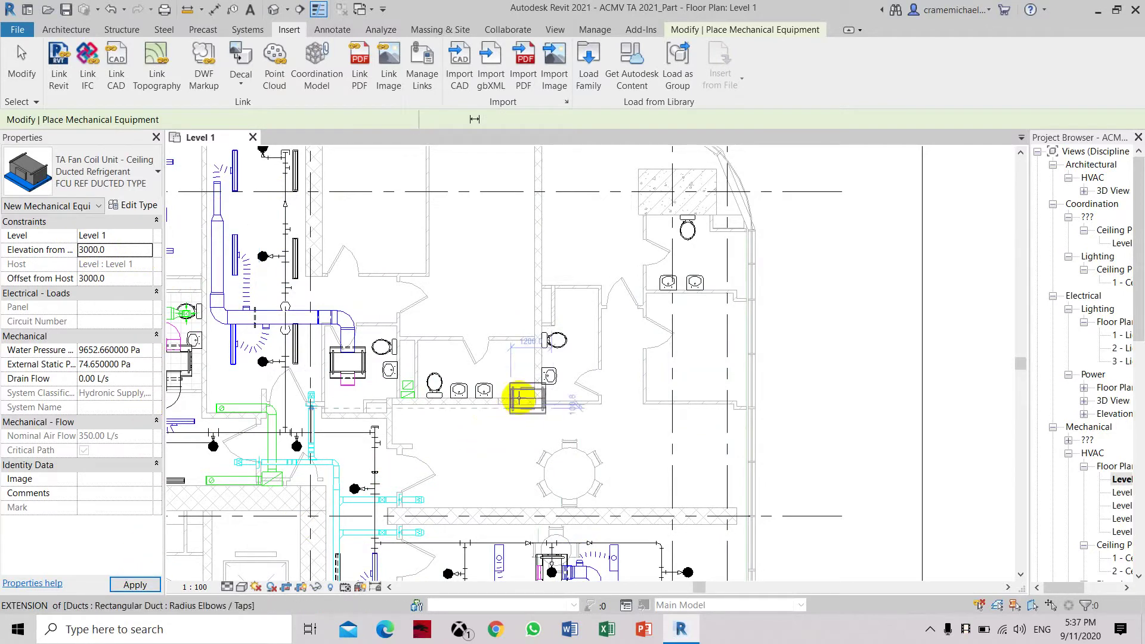
- Place the ceiling ducted fan coil unit in the small toilet above the dining room, beside the toilet and washbasin
{"action": "scroll", "coordinate": [544, 366], "scroll_direction": "up", "scroll_amount": 2}
{"action": "scroll", "coordinate": [544, 365], "scroll_direction": "up", "scroll_amount": 3}
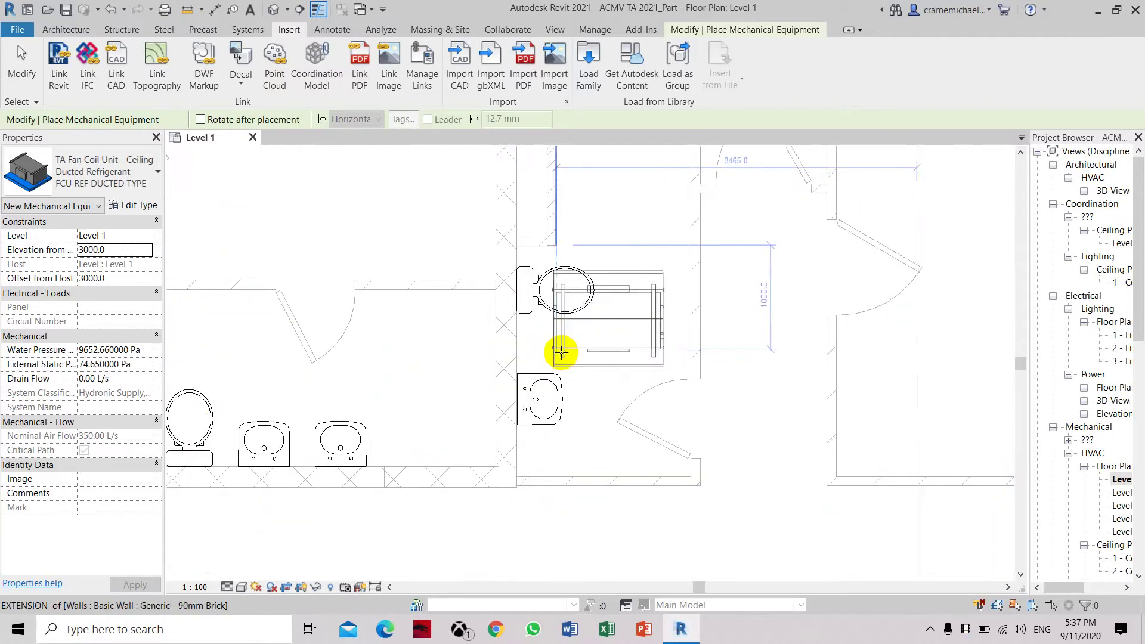
{"action": "left_click", "coordinate": [561, 352]}
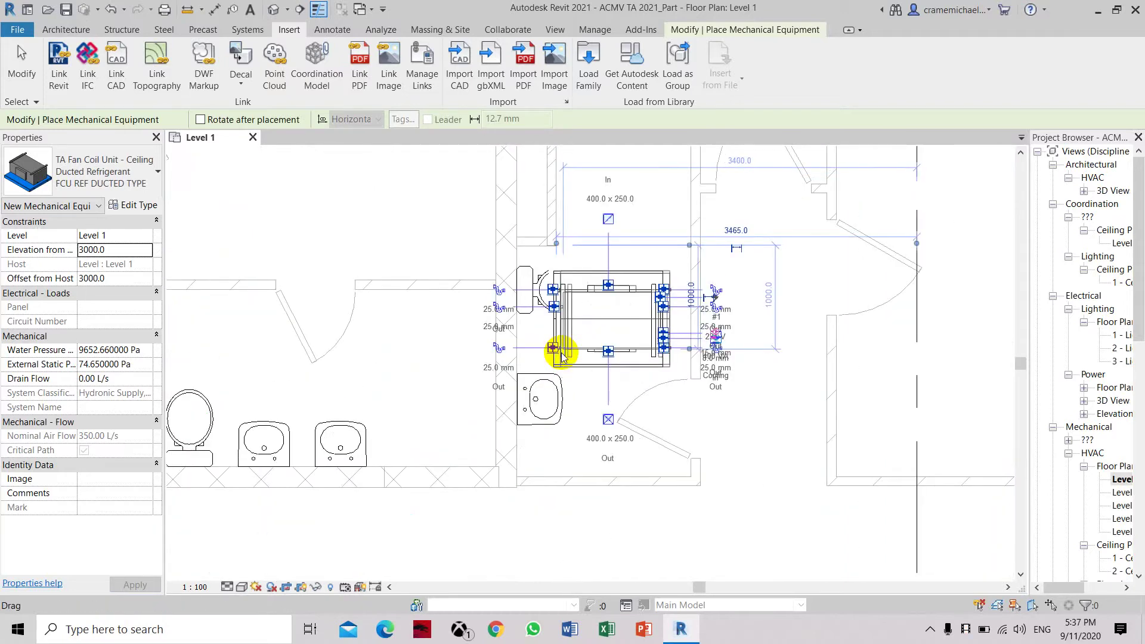
{"action": "scroll", "coordinate": [597, 369], "scroll_direction": "down", "scroll_amount": 2}
{"action": "key", "text": "Escape"}
{"action": "key", "text": "Escape"}
- Draw a horizontal section line just below the new fan coil unit, from the neighbouring toilet to outside the building, looking towards the unit
{"action": "middle_click_drag", "start_coordinate": [658, 395], "coordinate": [635, 391]}
{"action": "scroll", "coordinate": [473, 345], "scroll_direction": "down", "scroll_amount": 2}
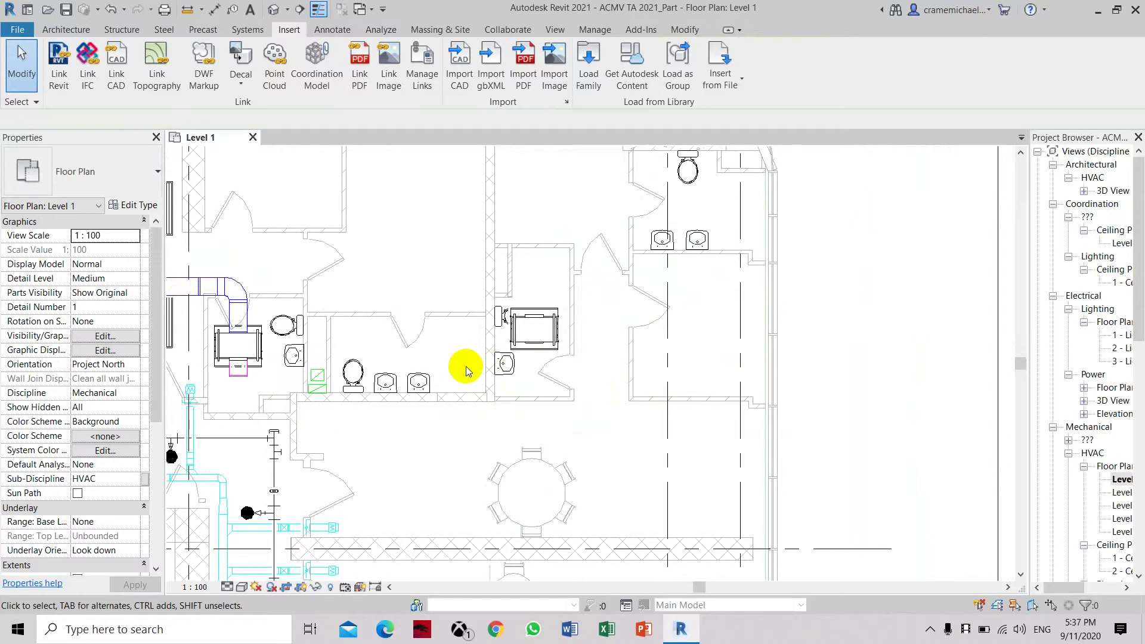
{"action": "left_click", "coordinate": [556, 31]}
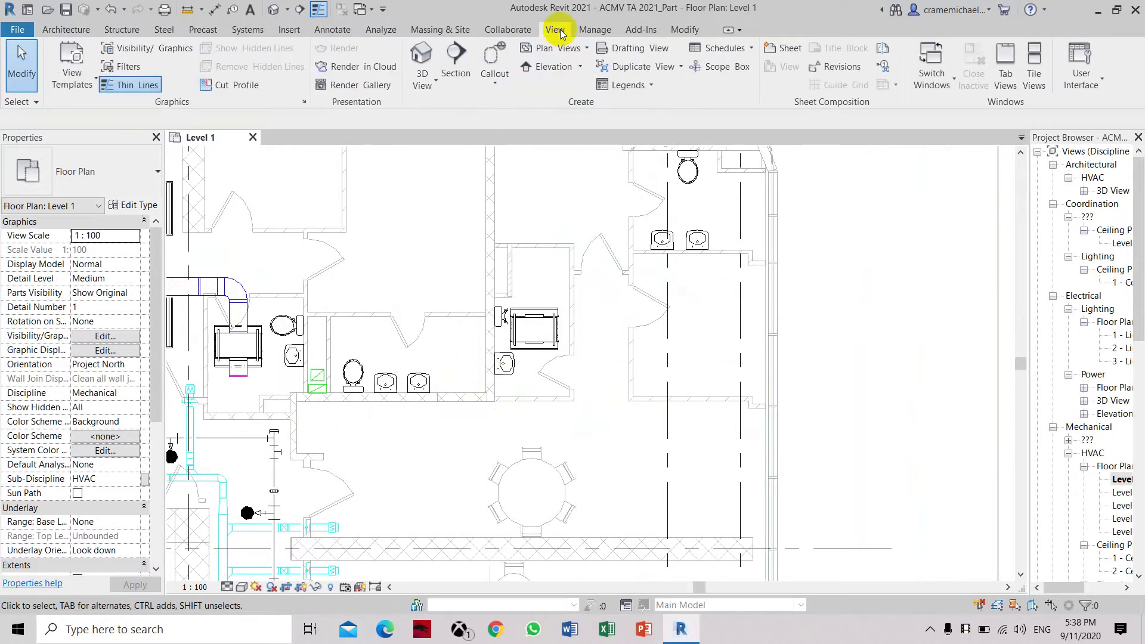
{"action": "left_click", "coordinate": [456, 52]}
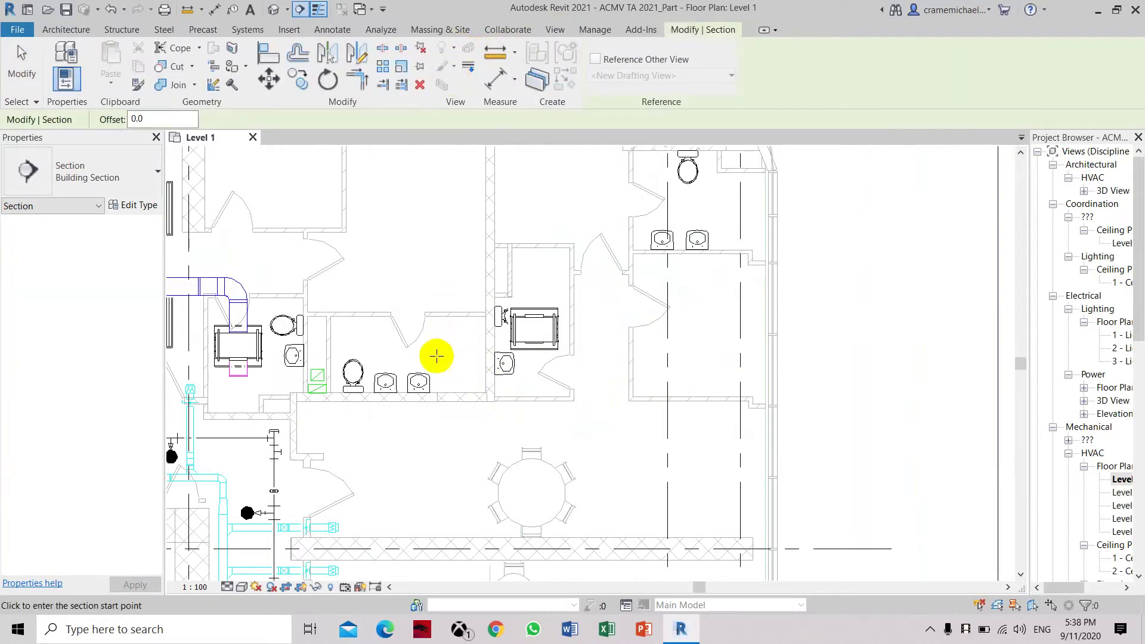
{"action": "left_click", "coordinate": [441, 377]}
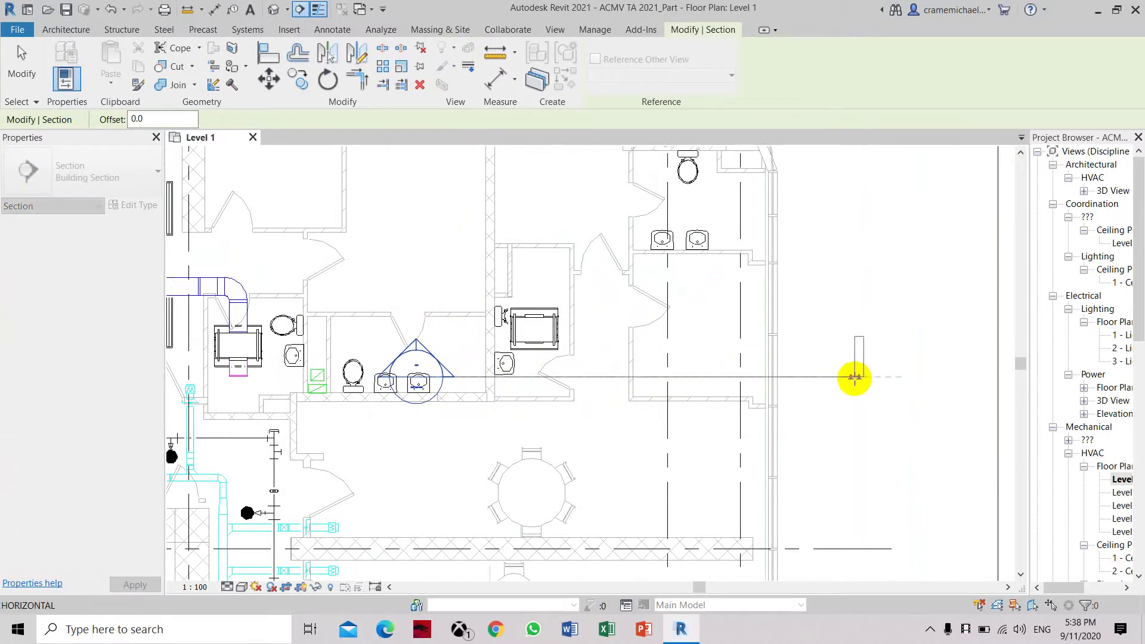
{"action": "left_click", "coordinate": [851, 375]}
{"action": "key", "text": "Escape"}
{"action": "key", "text": "Escape"}
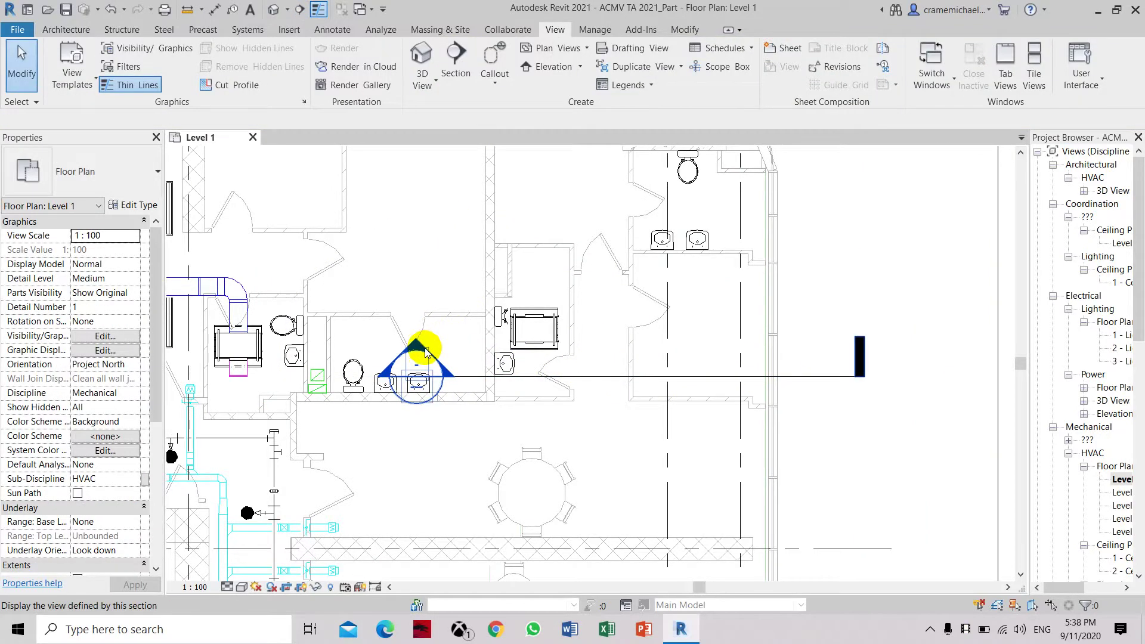
- Open the new section view and examine the fan coil unit's height relative to the ceiling and Level 2
{"action": "double_click", "coordinate": [423, 347]}
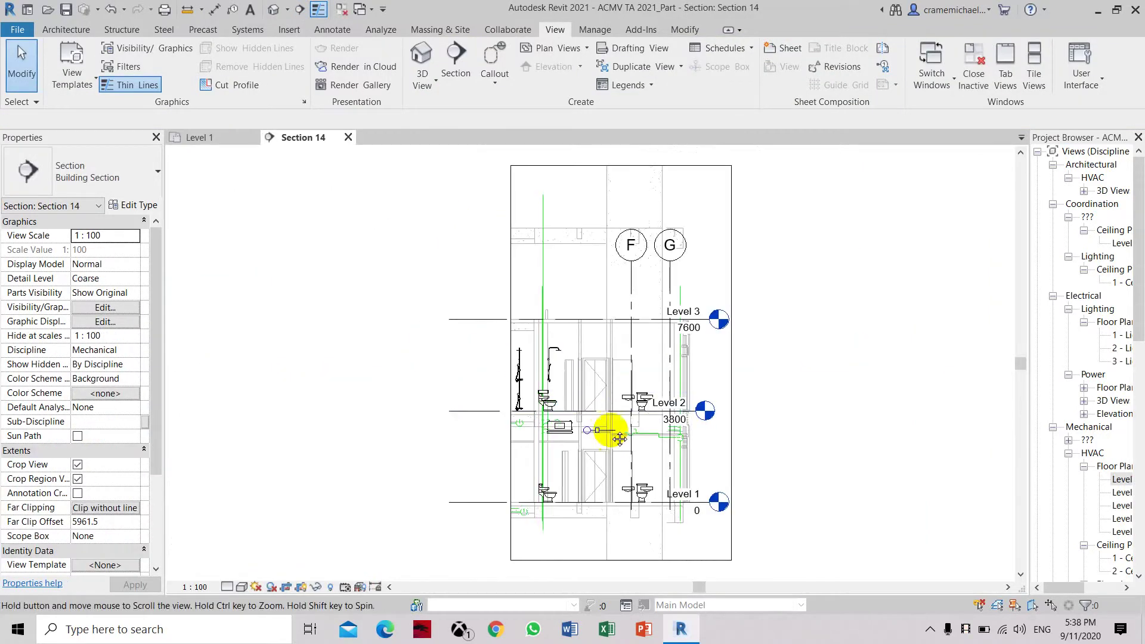
{"action": "scroll", "coordinate": [608, 435], "scroll_direction": "up", "scroll_amount": 2}
{"action": "scroll", "coordinate": [560, 340], "scroll_direction": "up", "scroll_amount": 2}
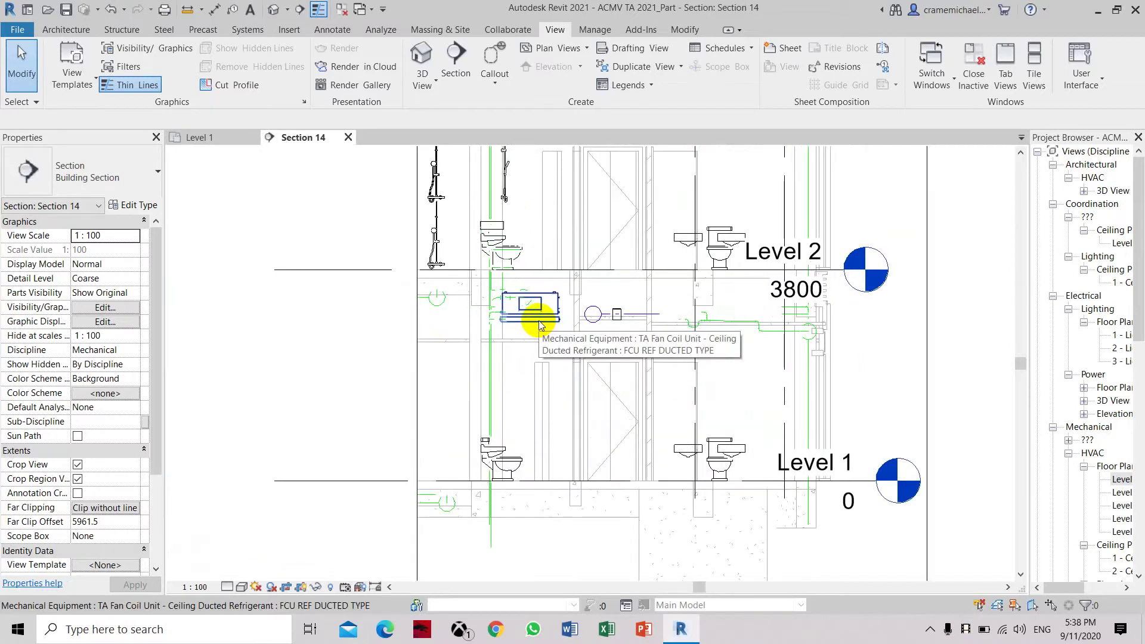
{"action": "scroll", "coordinate": [540, 324], "scroll_direction": "up", "scroll_amount": 1}
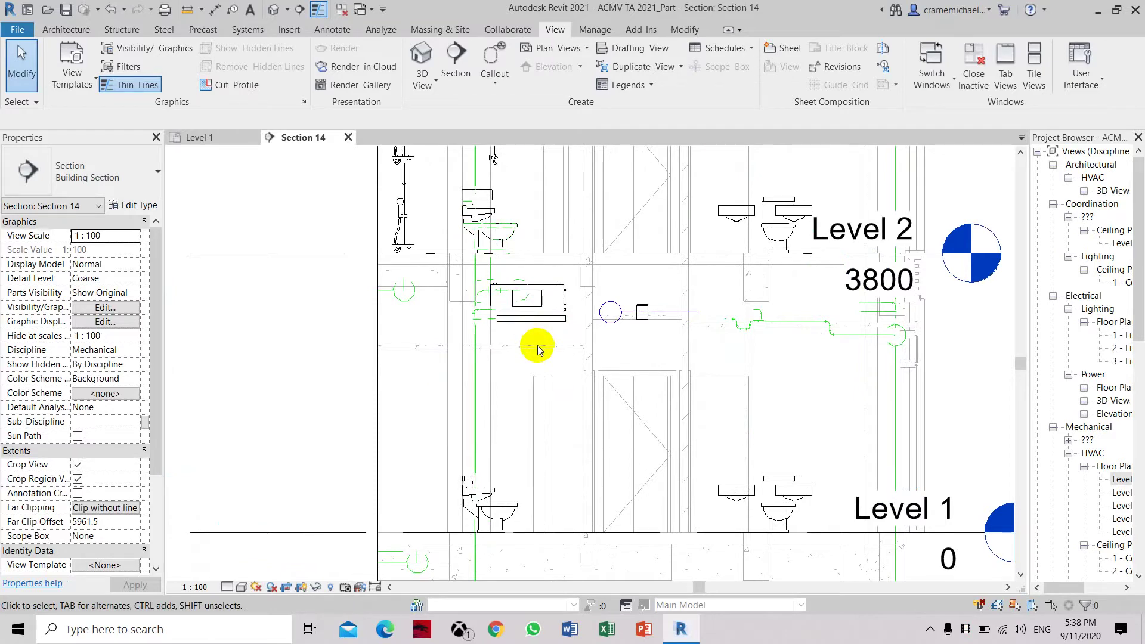
- Return to the HVAC Level 1 floor plan and delete the section line together with its view
{"action": "left_click", "coordinate": [1117, 480]}
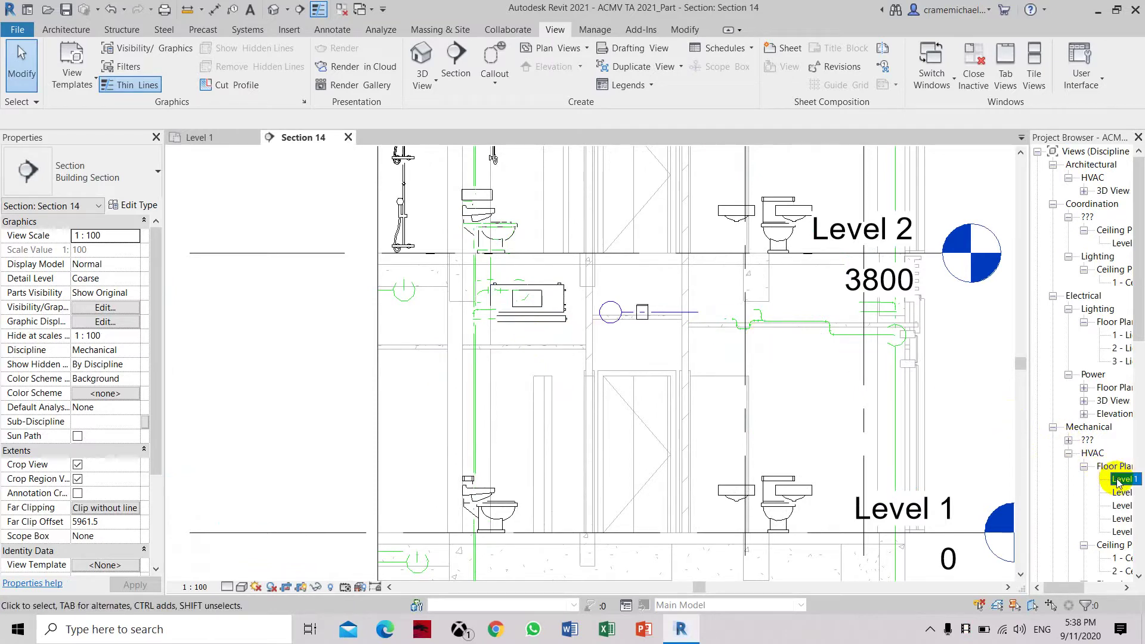
{"action": "double_click", "coordinate": [1116, 479]}
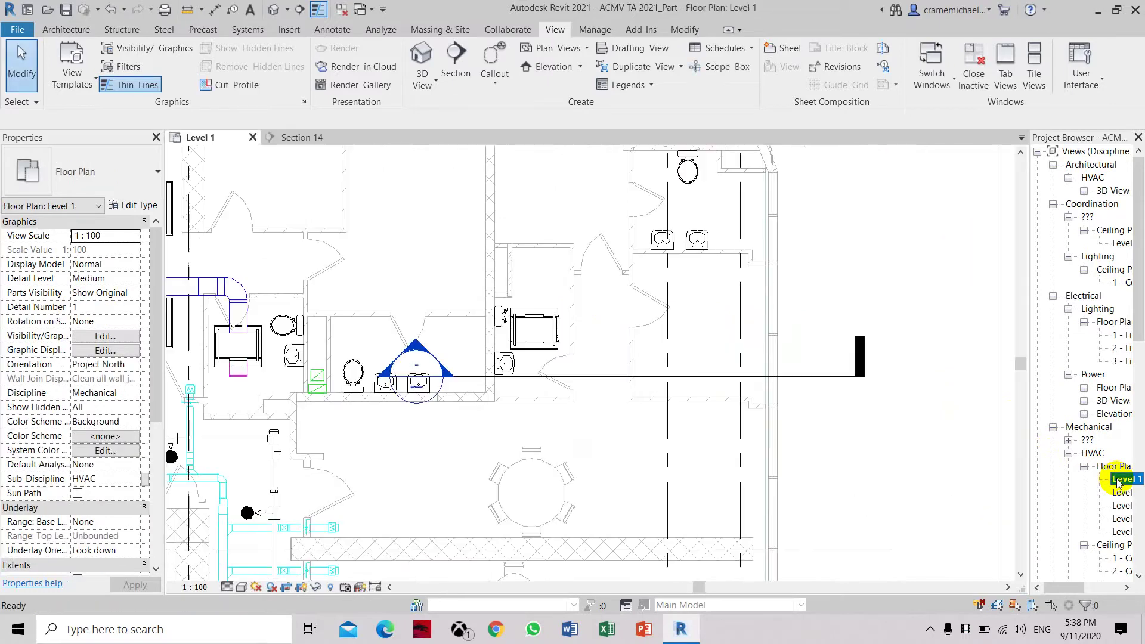
{"action": "middle_click_drag", "start_coordinate": [634, 409], "coordinate": [616, 338]}
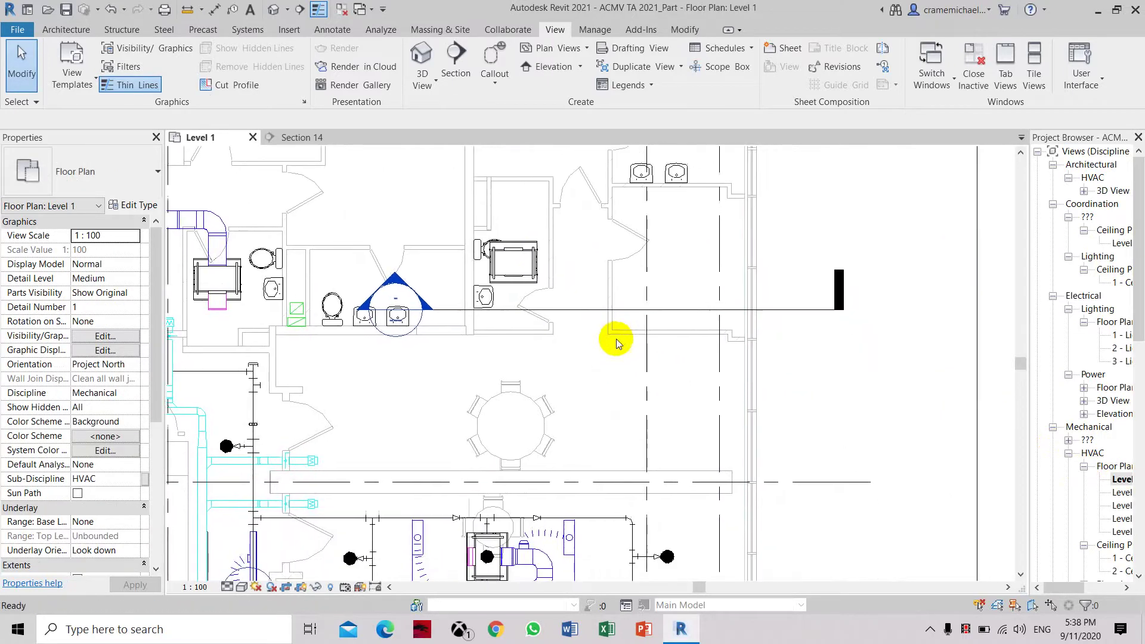
{"action": "left_click", "coordinate": [594, 312]}
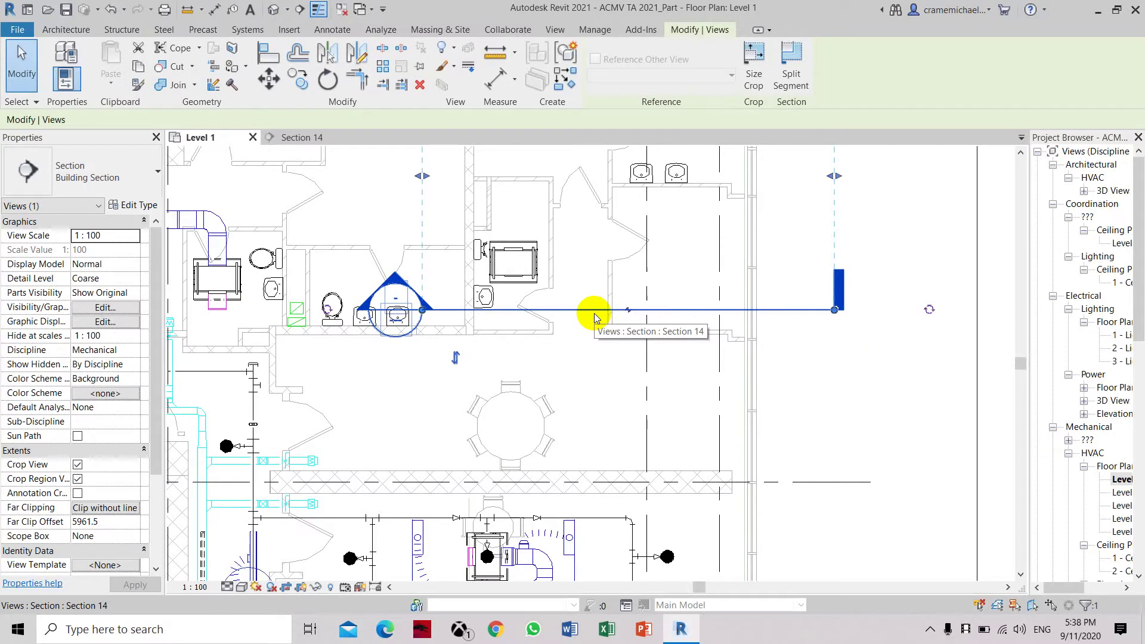
{"action": "key", "text": "Delete"}
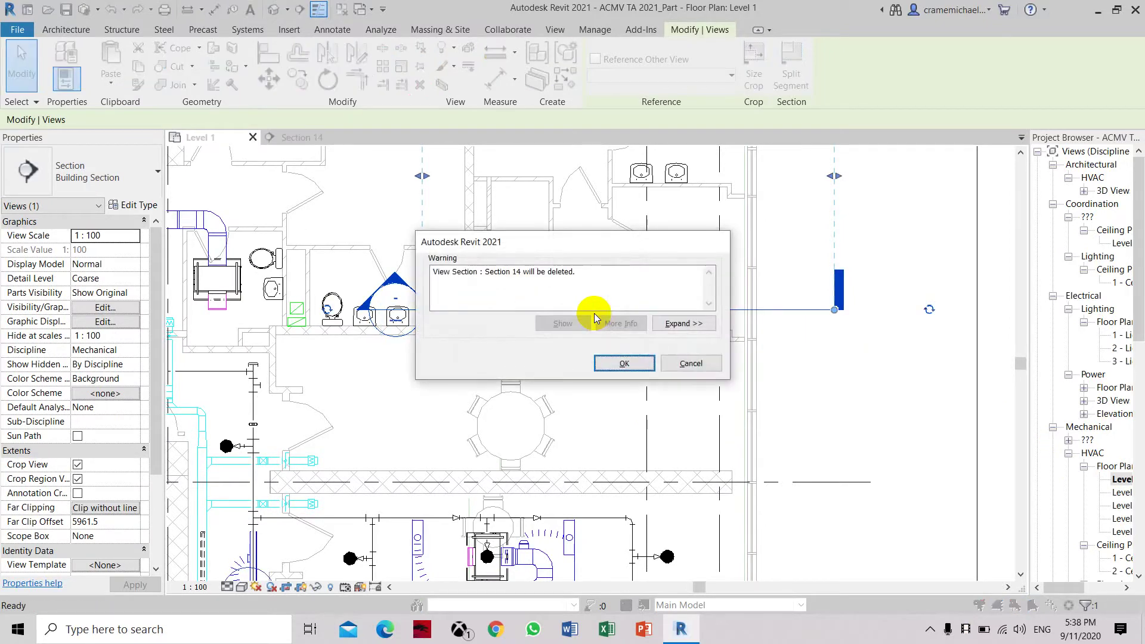
{"action": "left_click", "coordinate": [622, 361]}
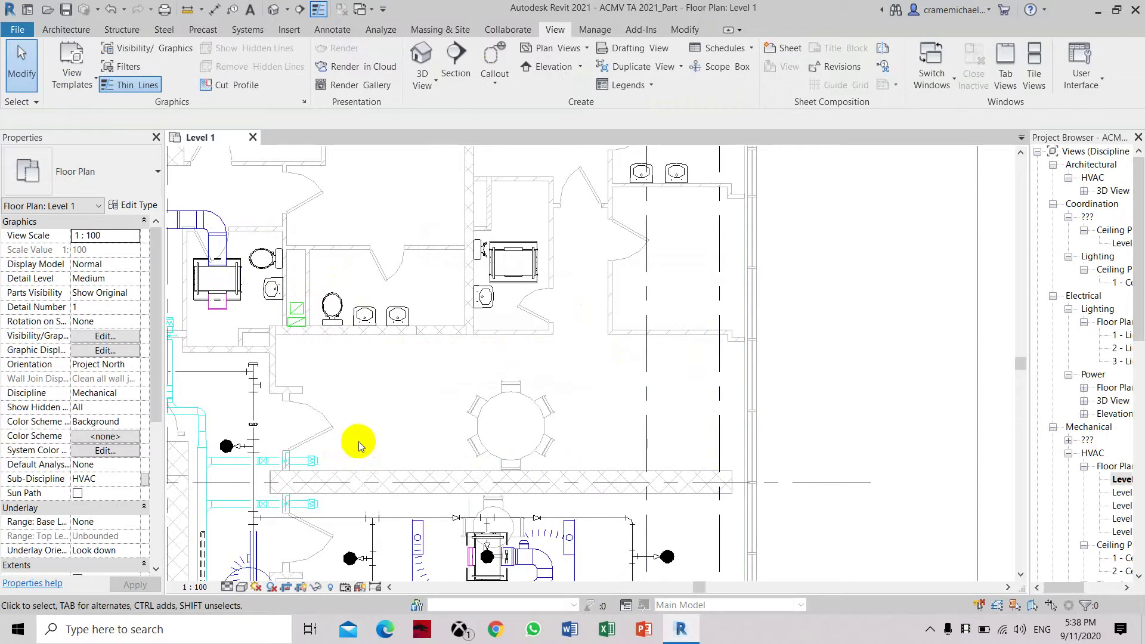
- Place three 2 SLOT DIFFUSER-2-FLEX 1200 x 150 air terminals in a row along the dining room's upper wall, 200 mm from the wall
{"action": "left_click", "coordinate": [248, 30]}
{"action": "left_click", "coordinate": [199, 53]}
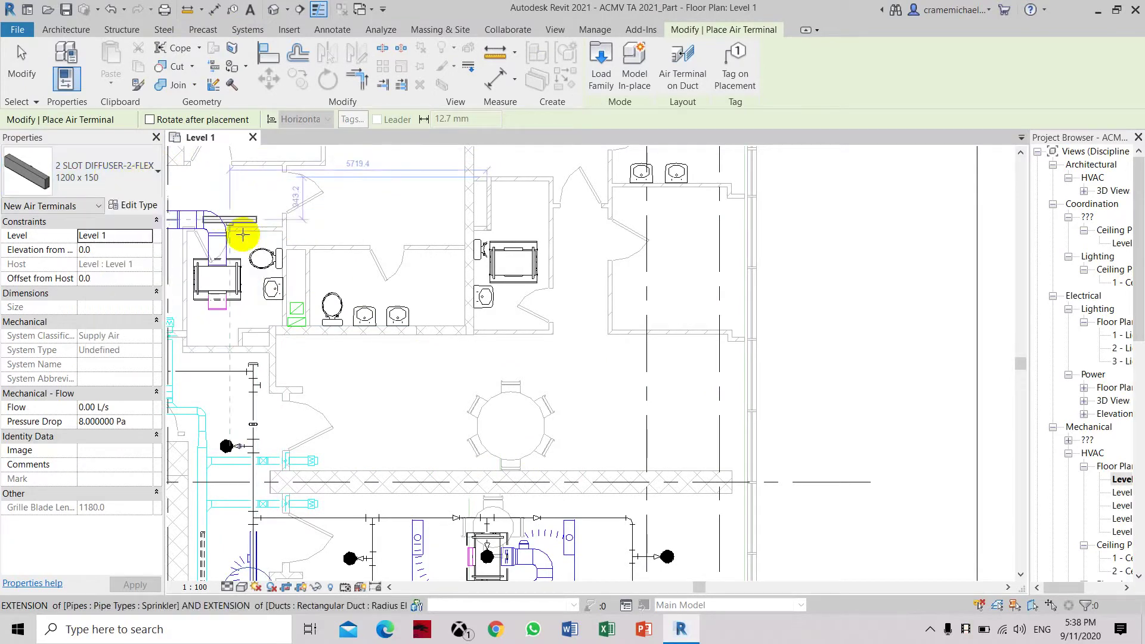
{"action": "scroll", "coordinate": [334, 351], "scroll_direction": "up", "scroll_amount": 3}
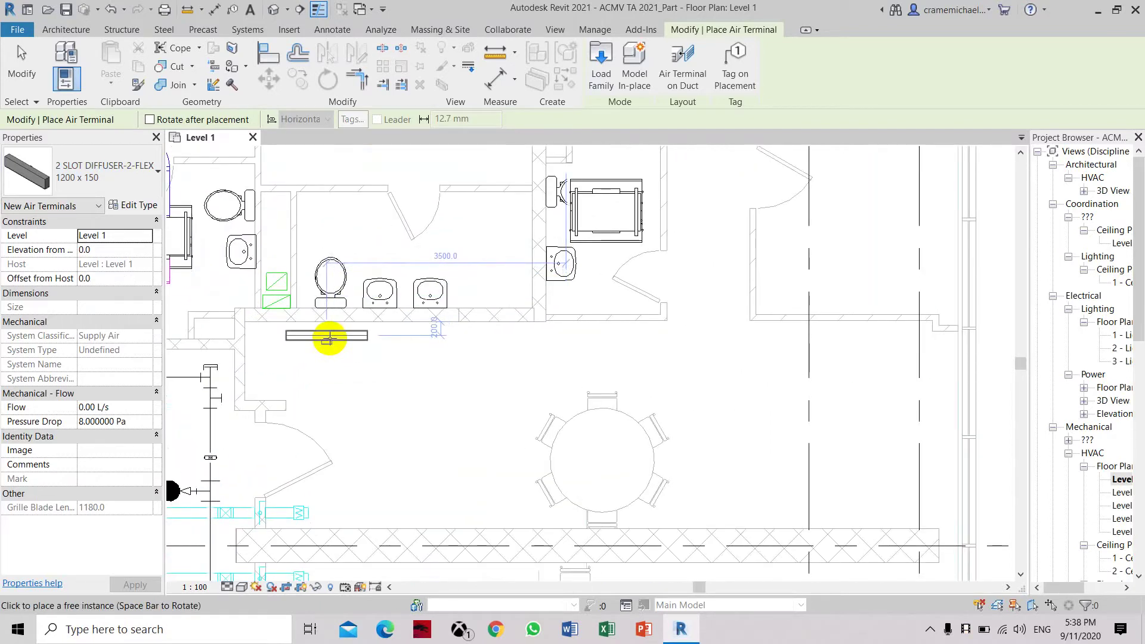
{"action": "left_click", "coordinate": [329, 339]}
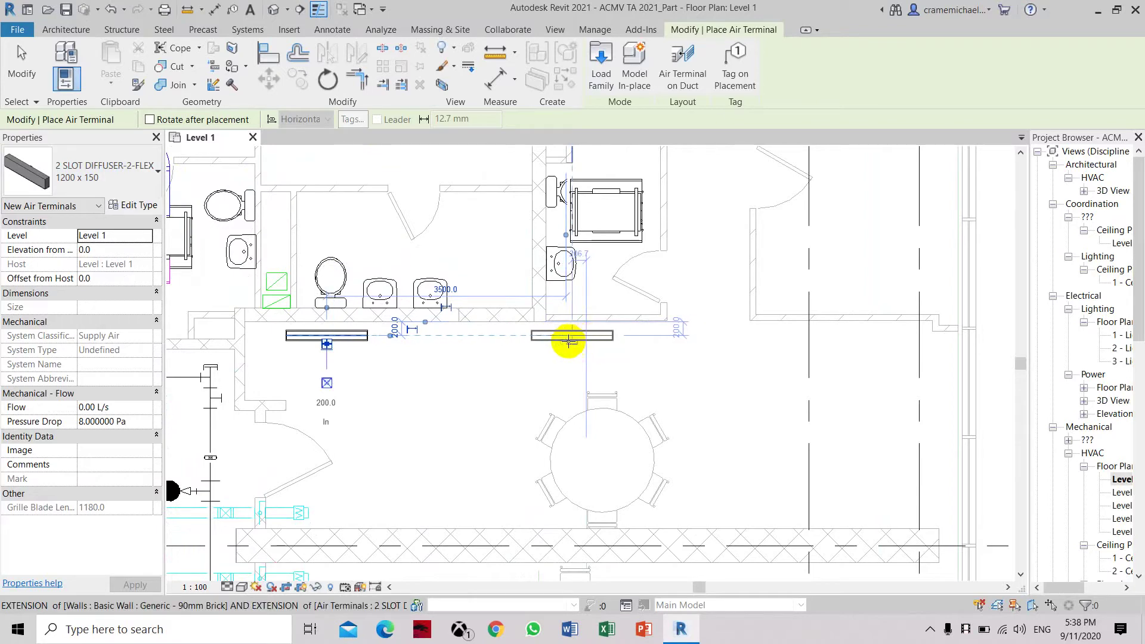
{"action": "left_click", "coordinate": [544, 338]}
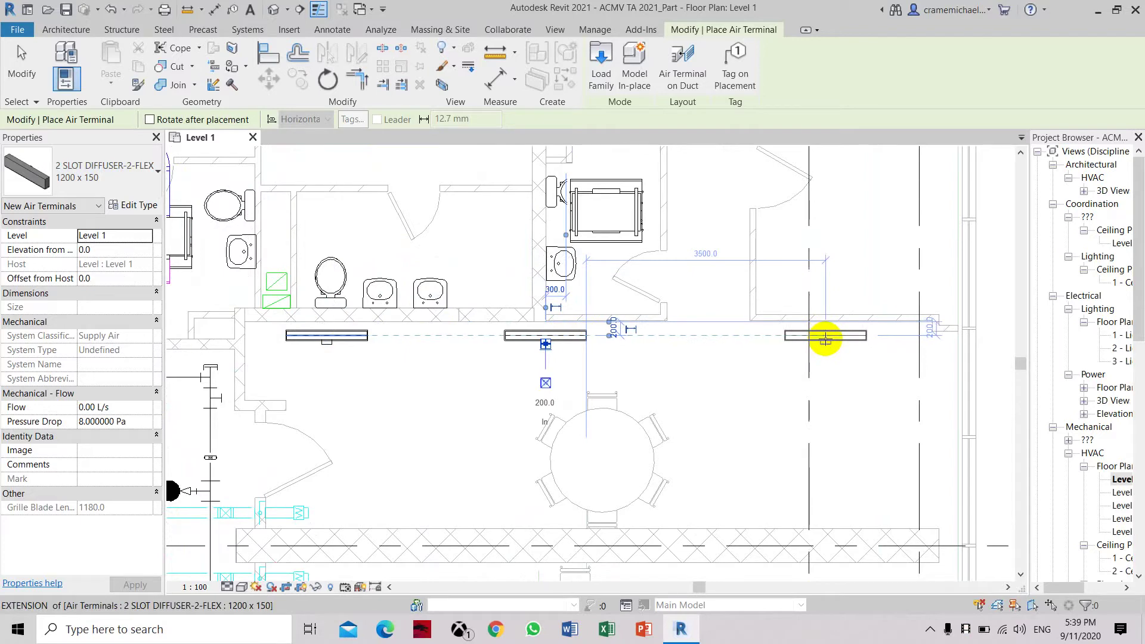
{"action": "left_click", "coordinate": [826, 338]}
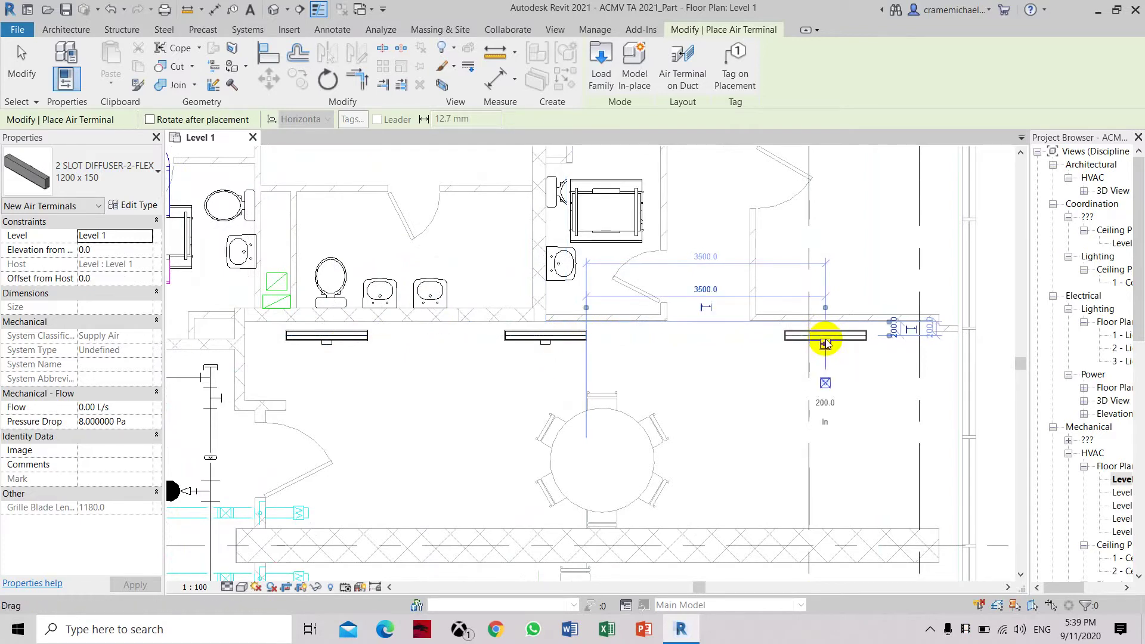
- Place three more 1200 x 150 slot diffusers, rotated to face the upper row, along the dining room's lower wall, aligned with the upper three
{"action": "middle_click_drag", "start_coordinate": [454, 385], "coordinate": [435, 325]}
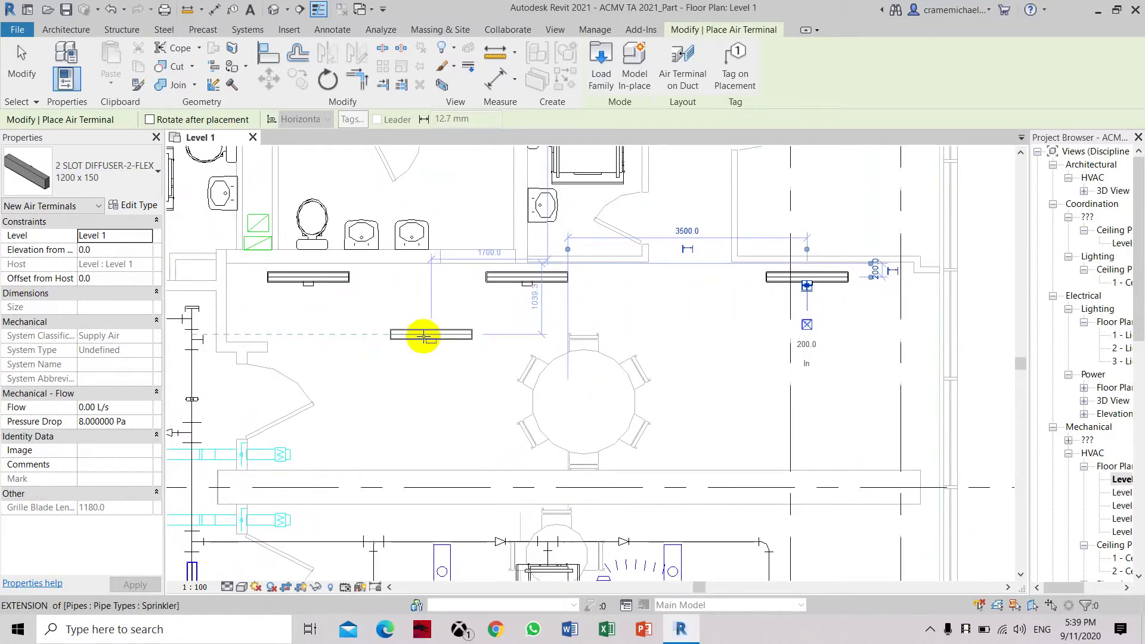
{"action": "key", "text": "space"}
{"action": "key", "text": "space"}
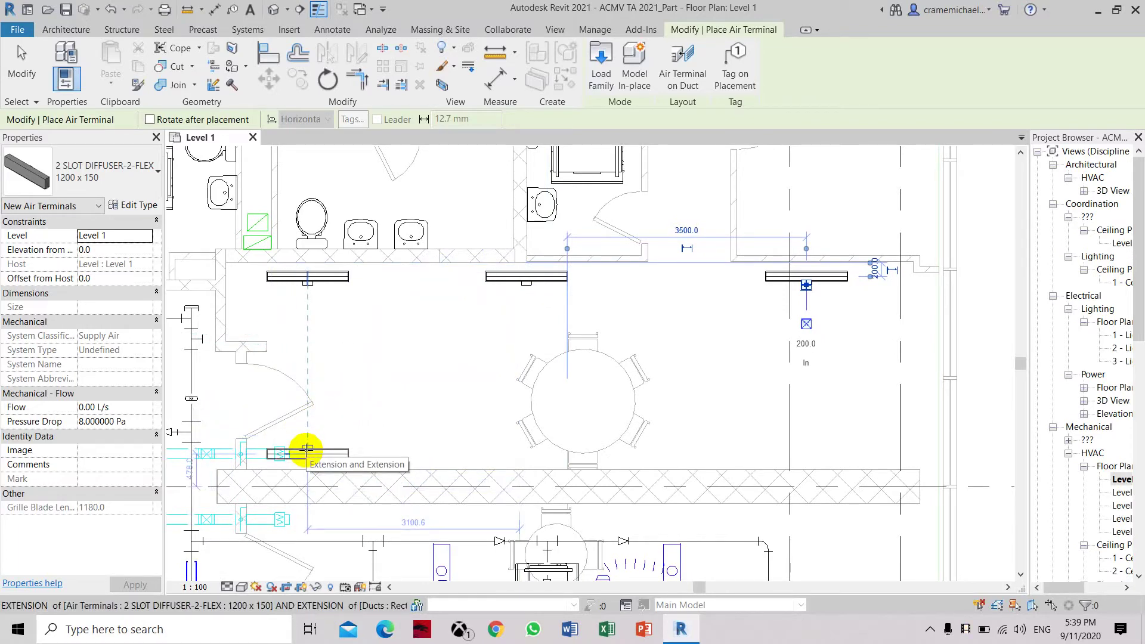
{"action": "left_click", "coordinate": [307, 449]}
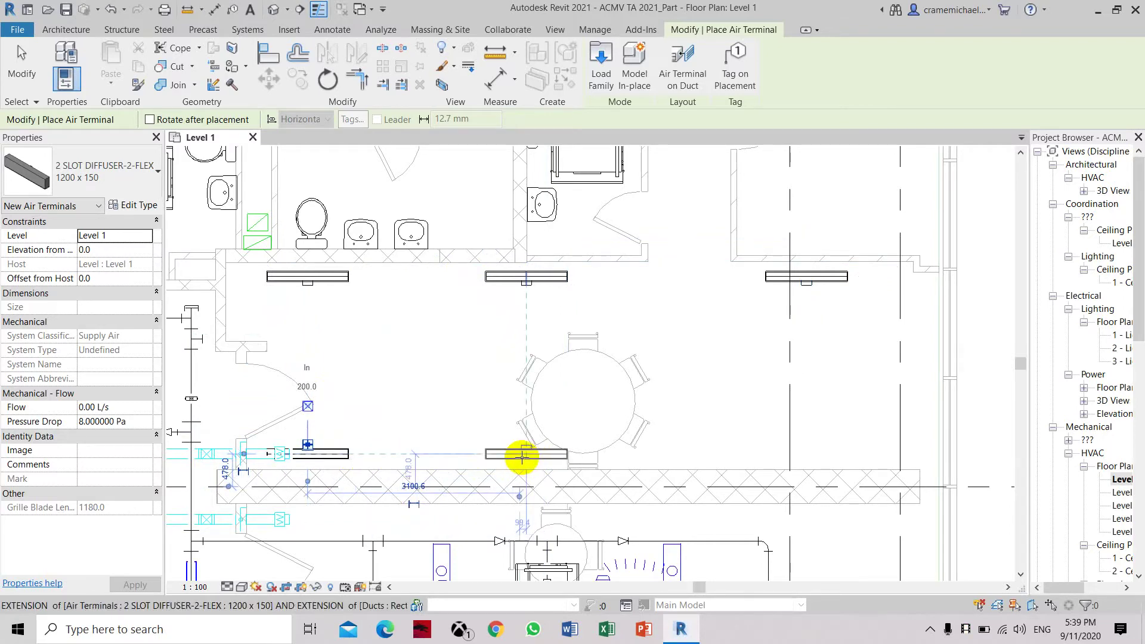
{"action": "left_click", "coordinate": [522, 455]}
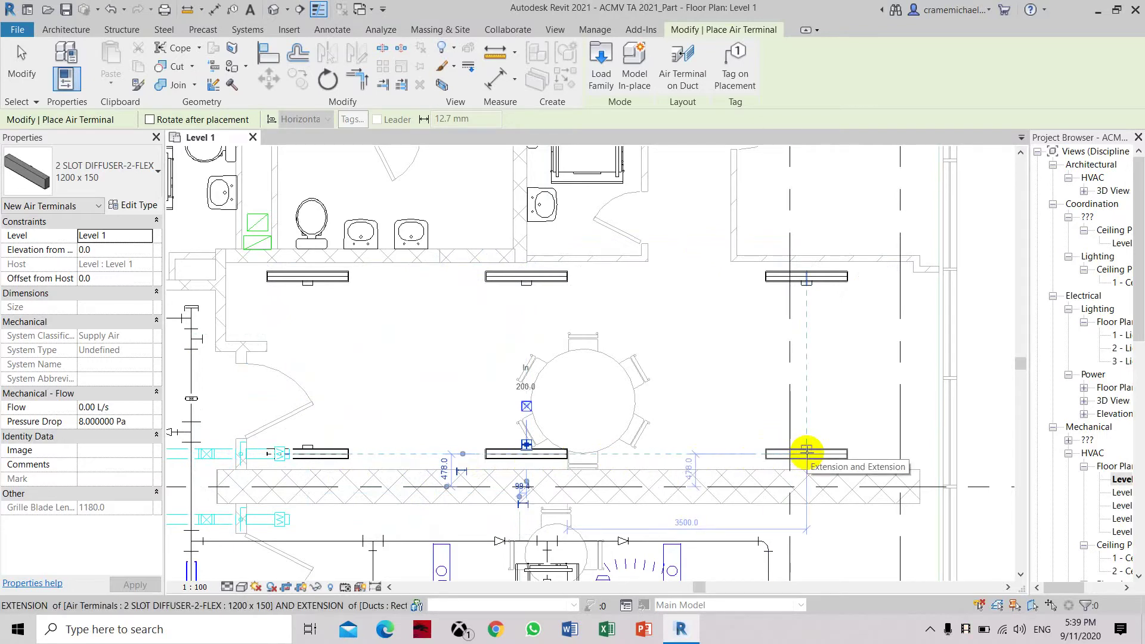
{"action": "left_click", "coordinate": [806, 451]}
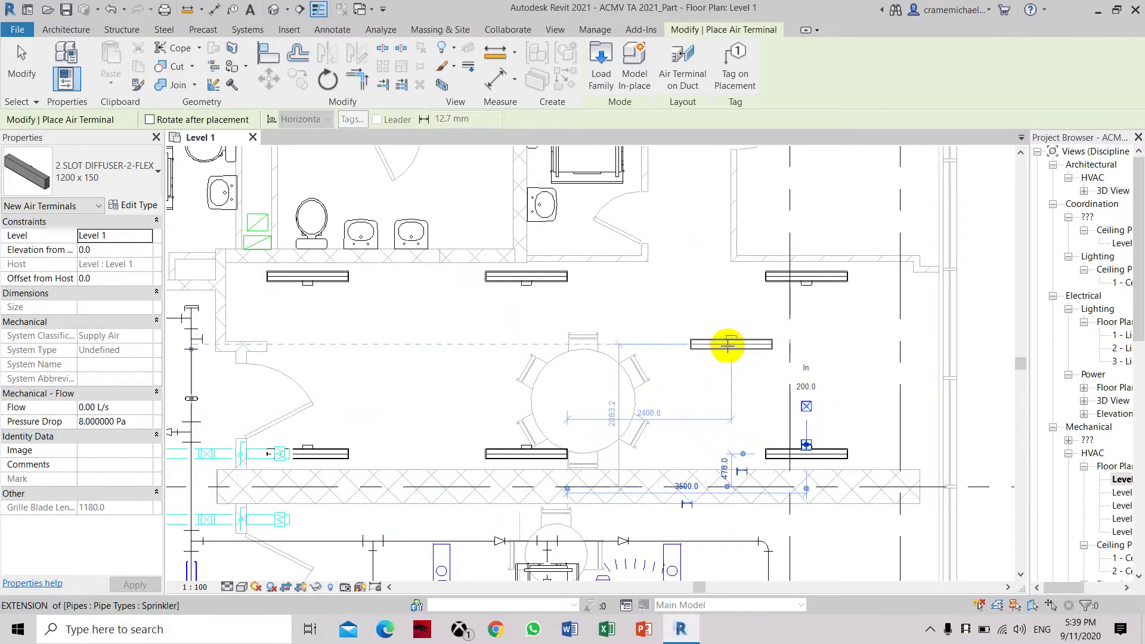
{"action": "key", "text": "Escape"}
{"action": "key", "text": "Escape"}
- Start a rectangular duct of type Radius Elbows / Taps and review the elbow, junction and transition fittings in its routing preferences
{"action": "middle_click_drag", "start_coordinate": [603, 250], "coordinate": [606, 319]}
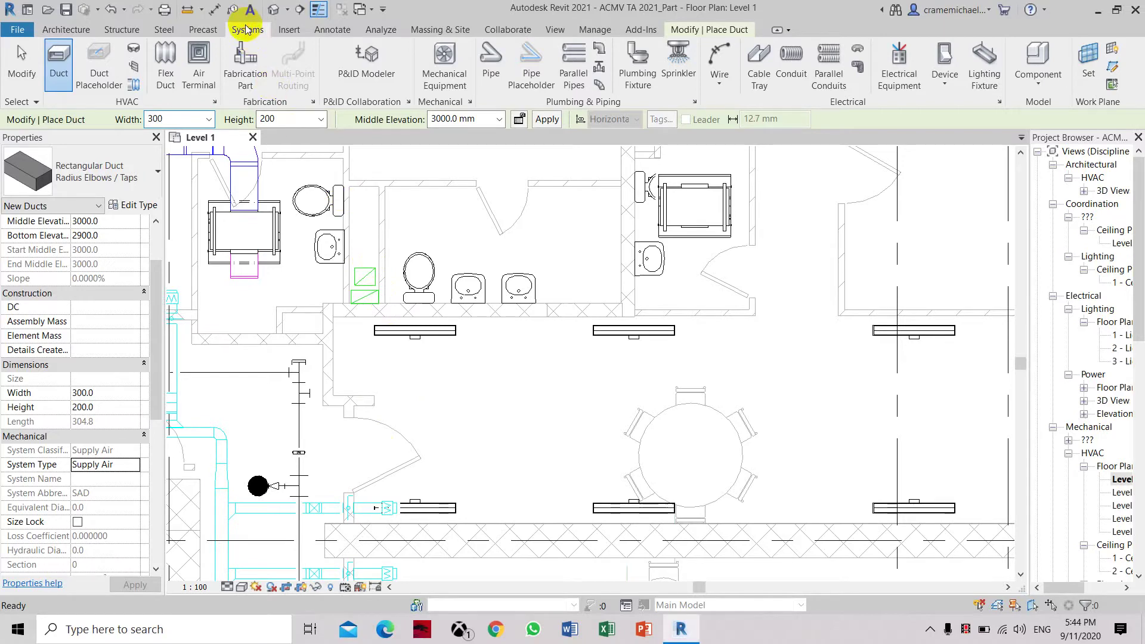
{"action": "left_click", "coordinate": [59, 55]}
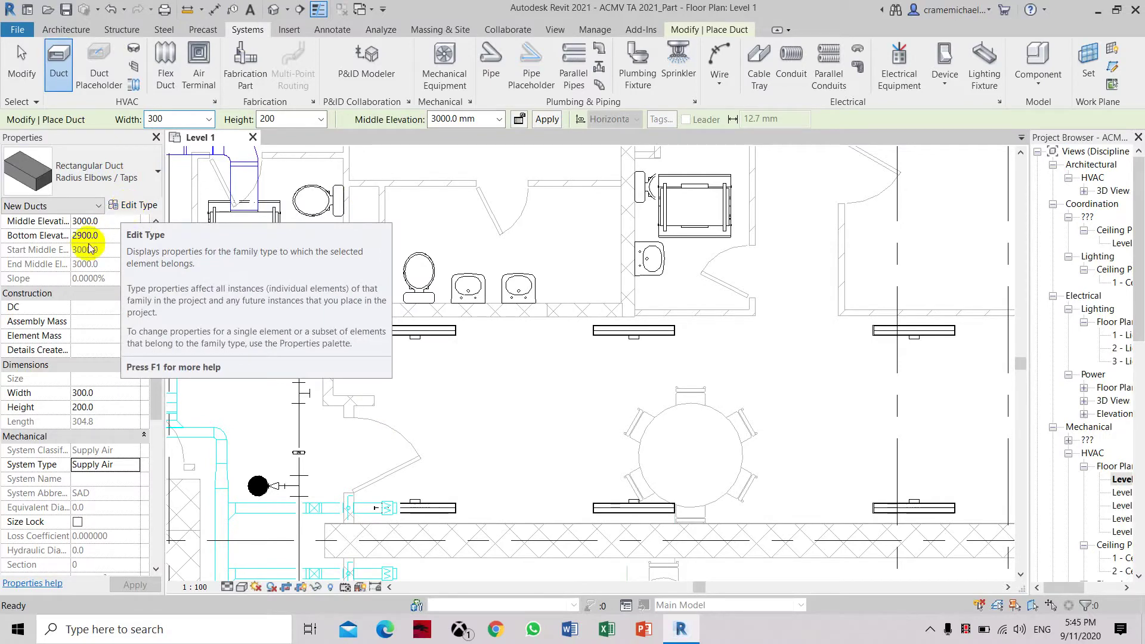
{"action": "scroll", "coordinate": [89, 235], "scroll_direction": "up", "scroll_amount": 2}
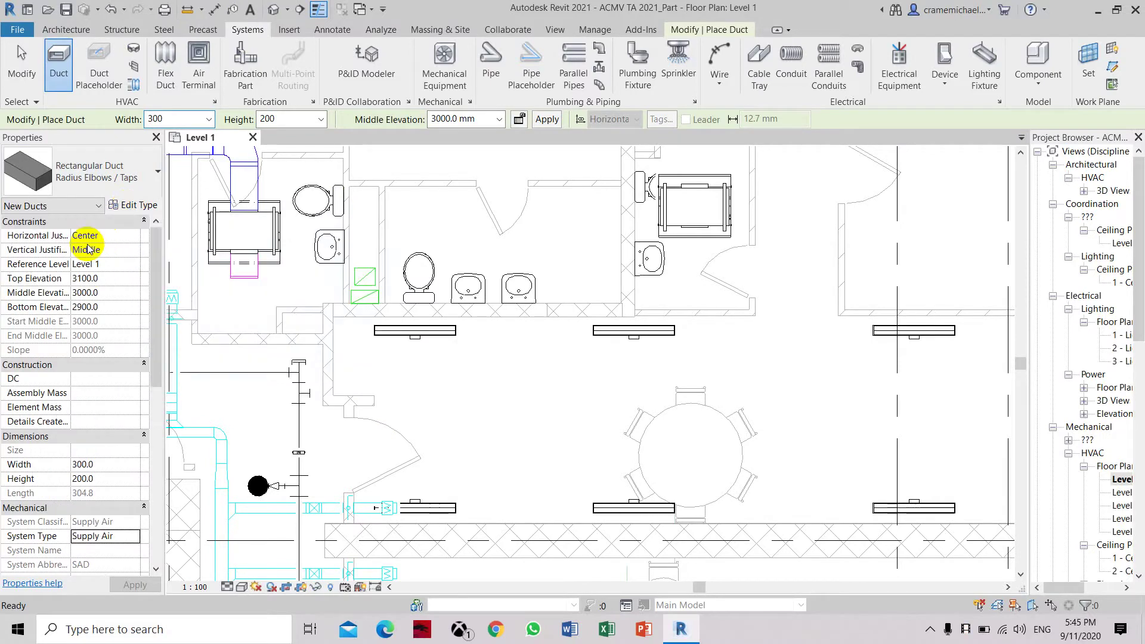
{"action": "left_click", "coordinate": [142, 209]}
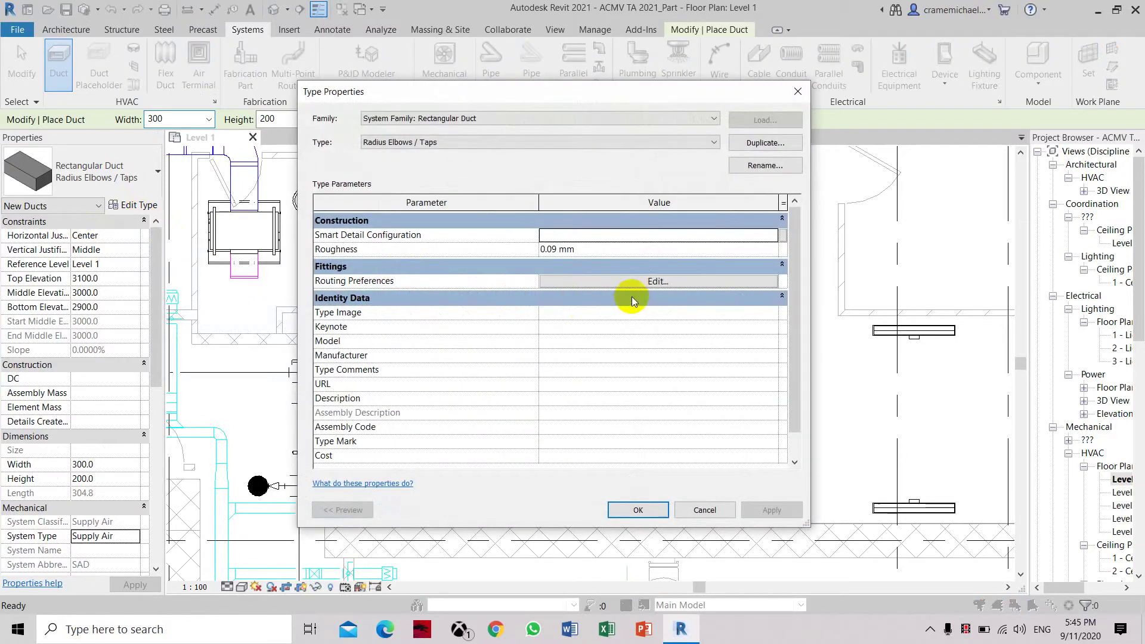
{"action": "left_click", "coordinate": [610, 276]}
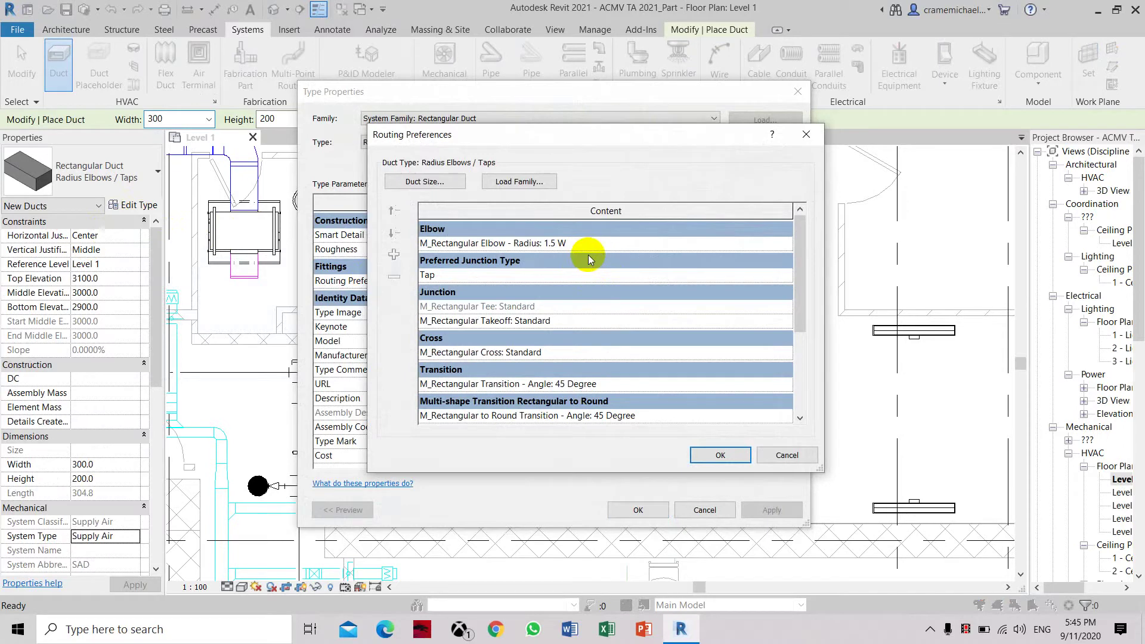
{"action": "scroll", "coordinate": [587, 280], "scroll_direction": "down", "scroll_amount": 1}
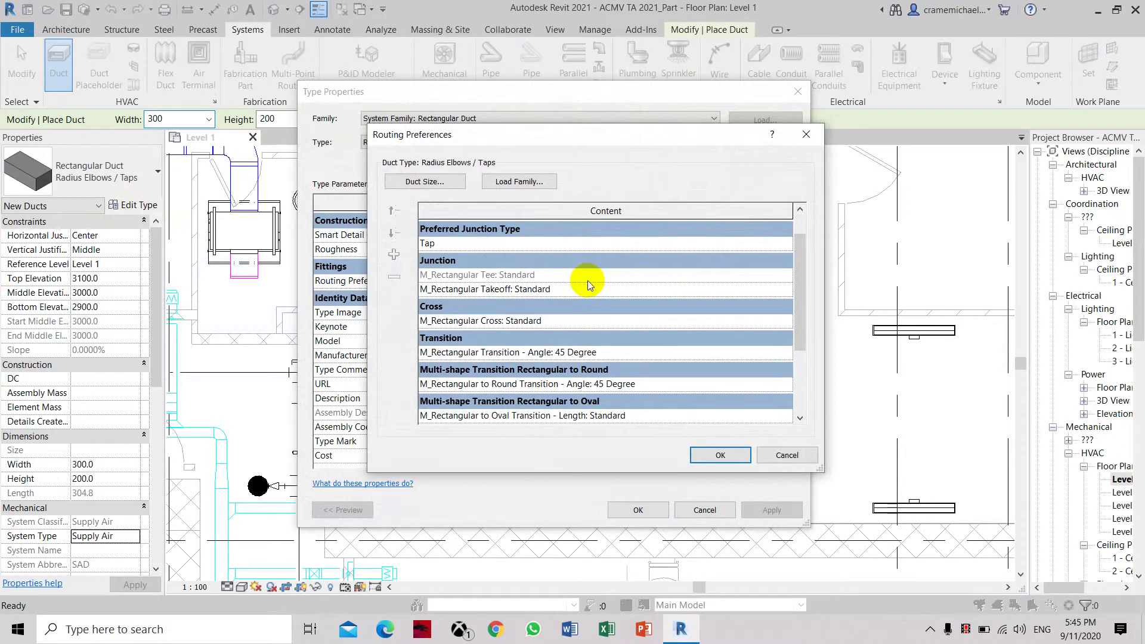
{"action": "scroll", "coordinate": [588, 280], "scroll_direction": "down", "scroll_amount": 1}
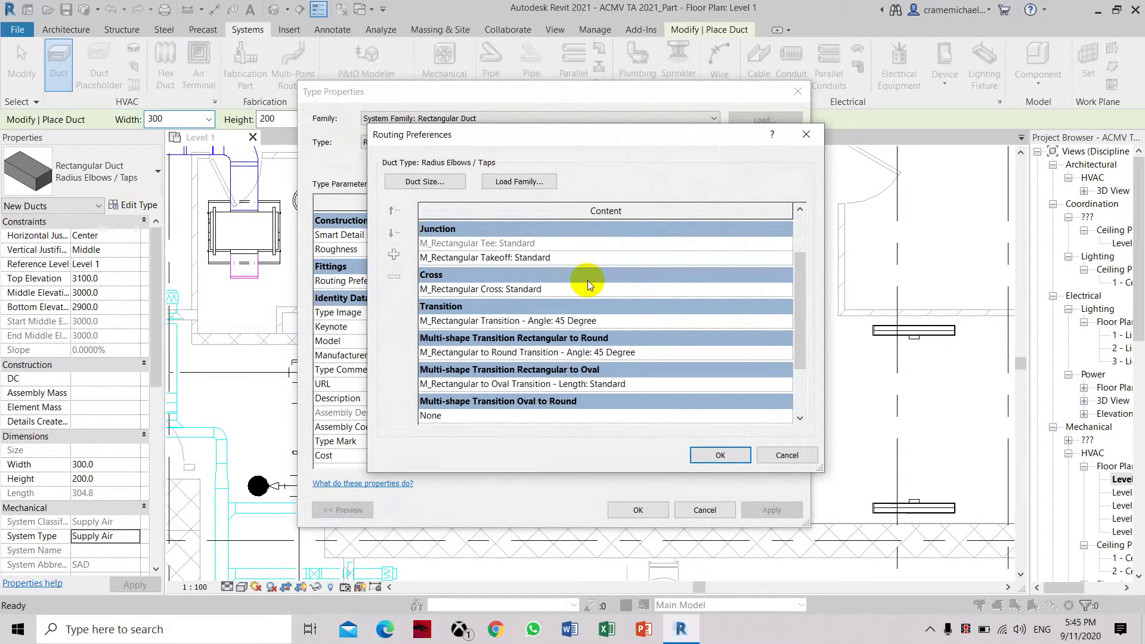
{"action": "scroll", "coordinate": [588, 281], "scroll_direction": "up", "scroll_amount": 1}
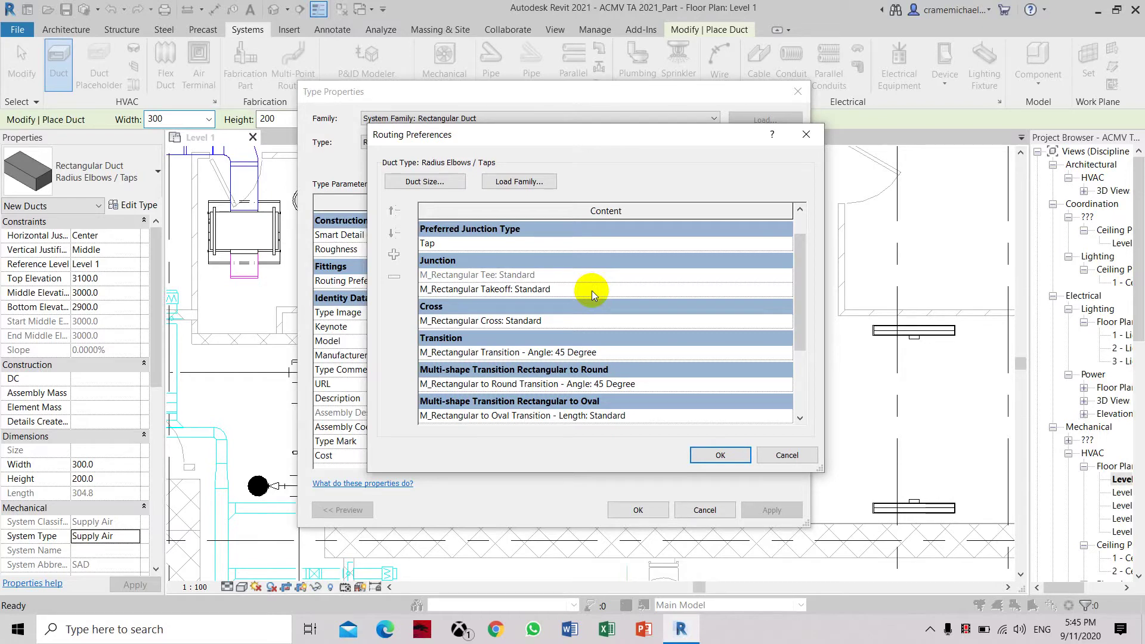
{"action": "scroll", "coordinate": [592, 291], "scroll_direction": "down", "scroll_amount": 2}
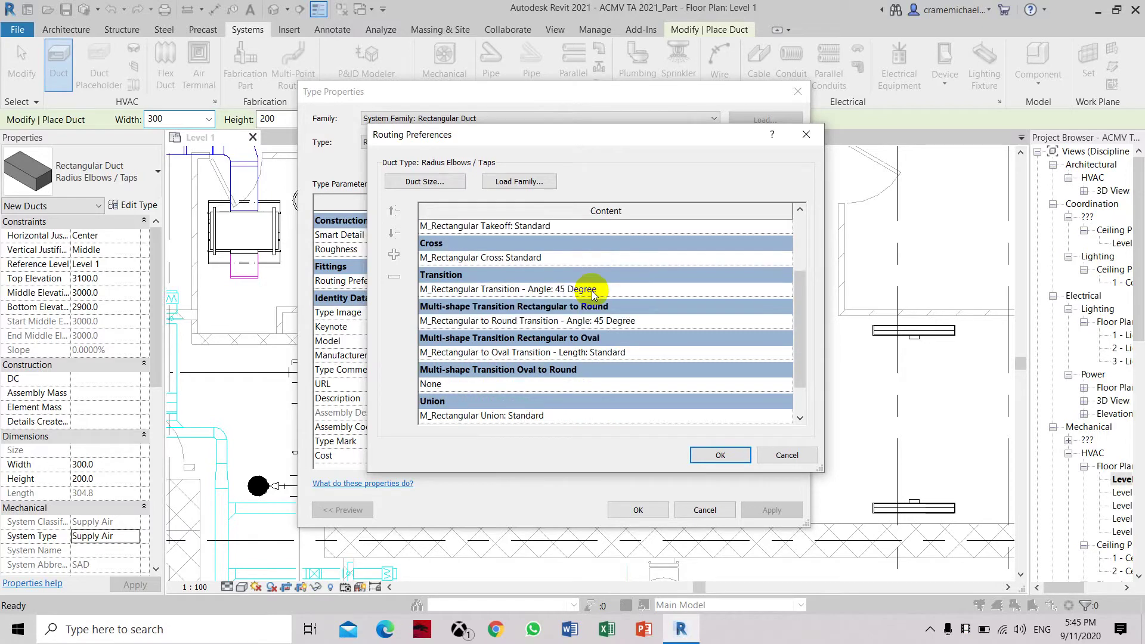
{"action": "left_click", "coordinate": [718, 454]}
{"action": "left_click", "coordinate": [660, 508]}
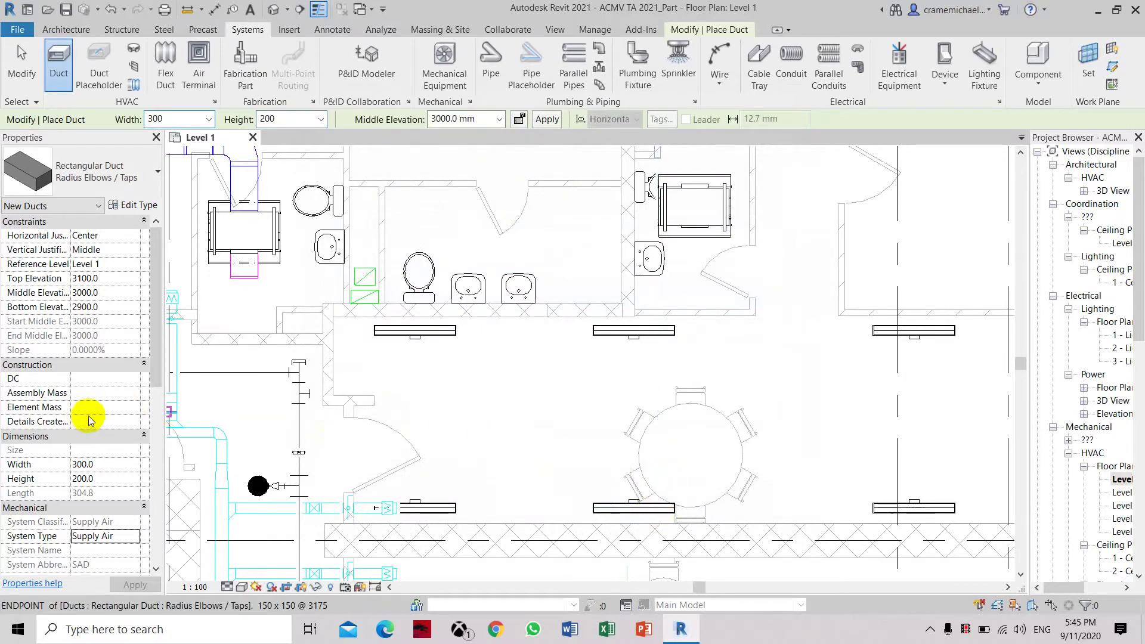
- Set the new Supply Air duct's width to 200 mm, with a height of 200 mm
{"action": "scroll", "coordinate": [91, 432], "scroll_direction": "down", "scroll_amount": 1}
{"action": "scroll", "coordinate": [91, 433], "scroll_direction": "down", "scroll_amount": 3}
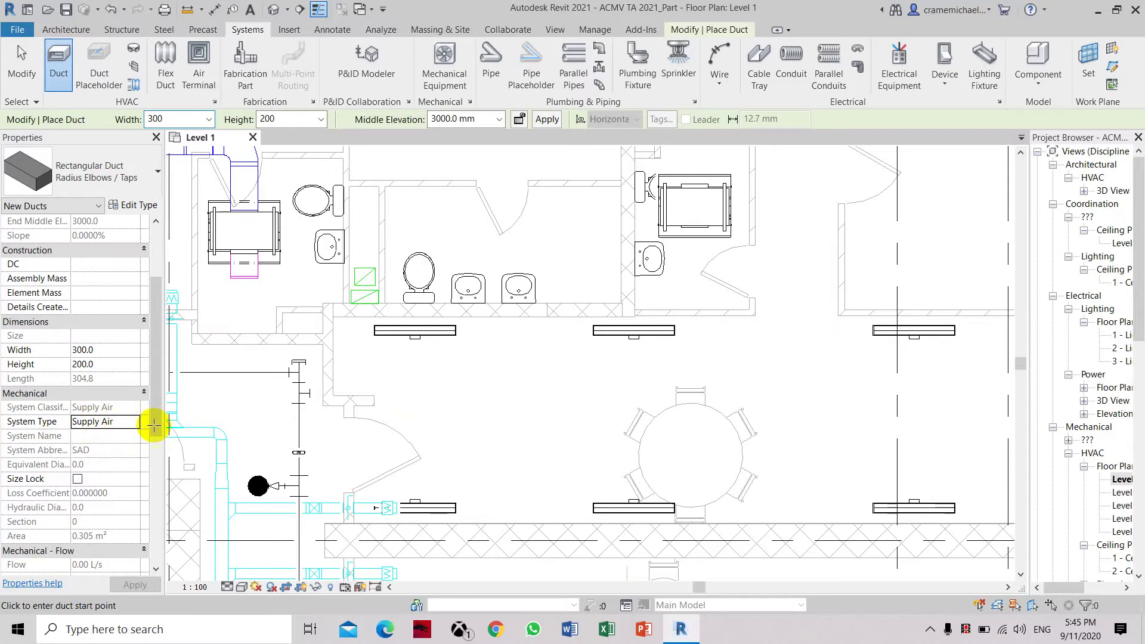
{"action": "left_click", "coordinate": [174, 119]}
{"action": "type", "text": "200"}
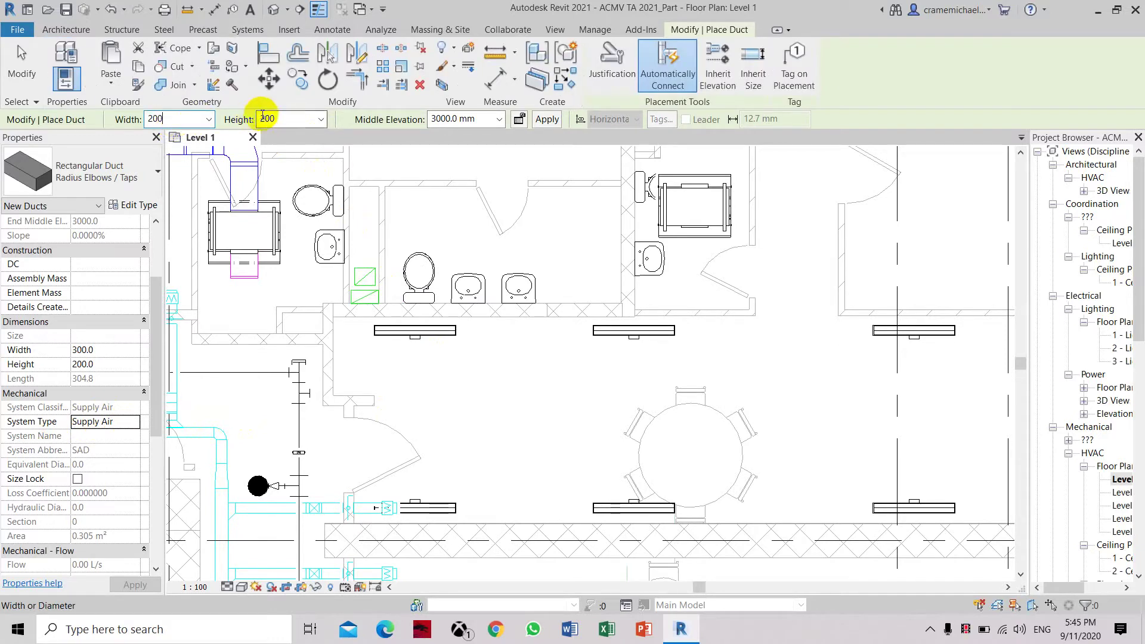
{"action": "left_click", "coordinate": [283, 119]}
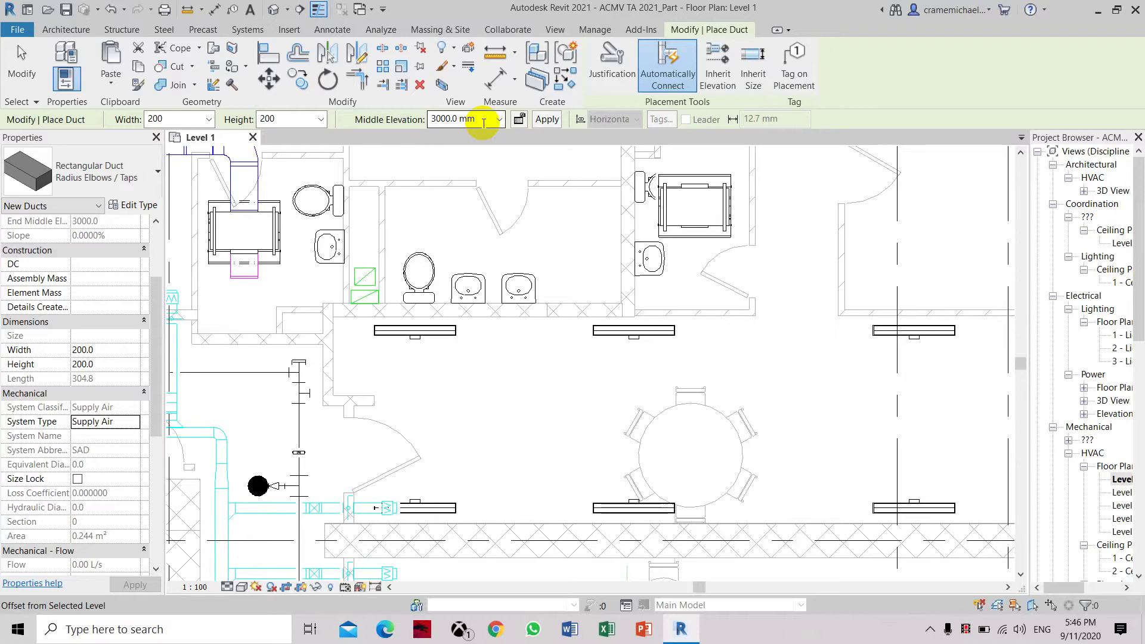
- Set the middle elevation to 3200 mm and draw a horizontal duct from below the upper row's leftmost diffuser to near the middle one
{"action": "double_click", "coordinate": [437, 120]}
{"action": "left_click", "coordinate": [451, 117]}
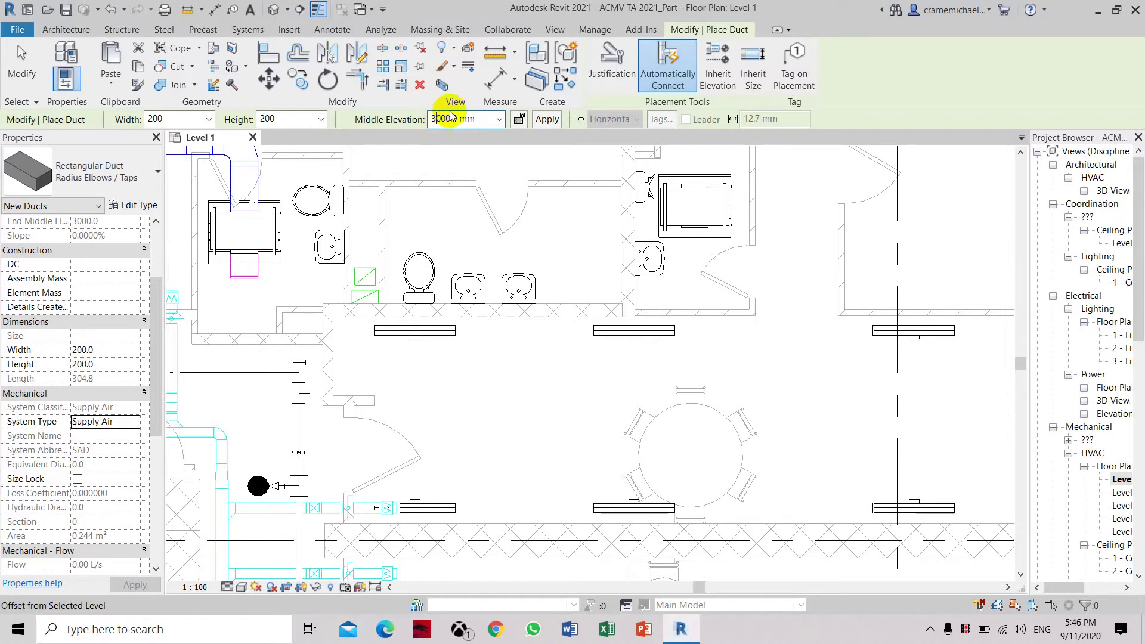
{"action": "key", "text": "BackSpace"}
{"action": "key", "text": "BackSpace"}
{"action": "type", "text": "50"}
{"action": "key", "text": "Return"}
{"action": "double_click", "coordinate": [451, 117]}
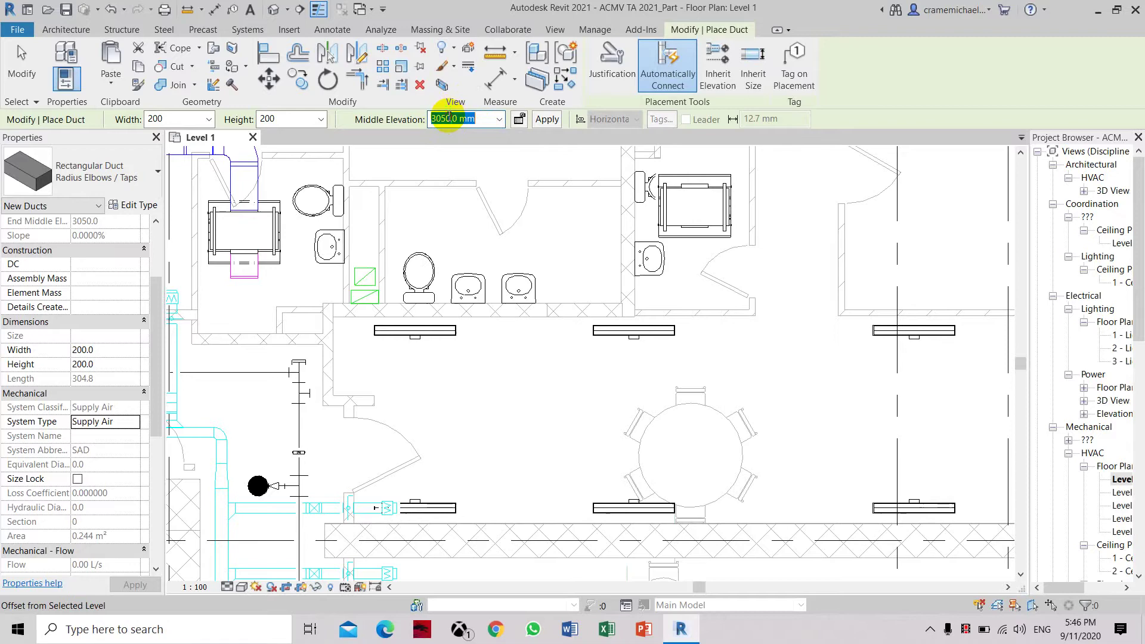
{"action": "type", "text": "32"}
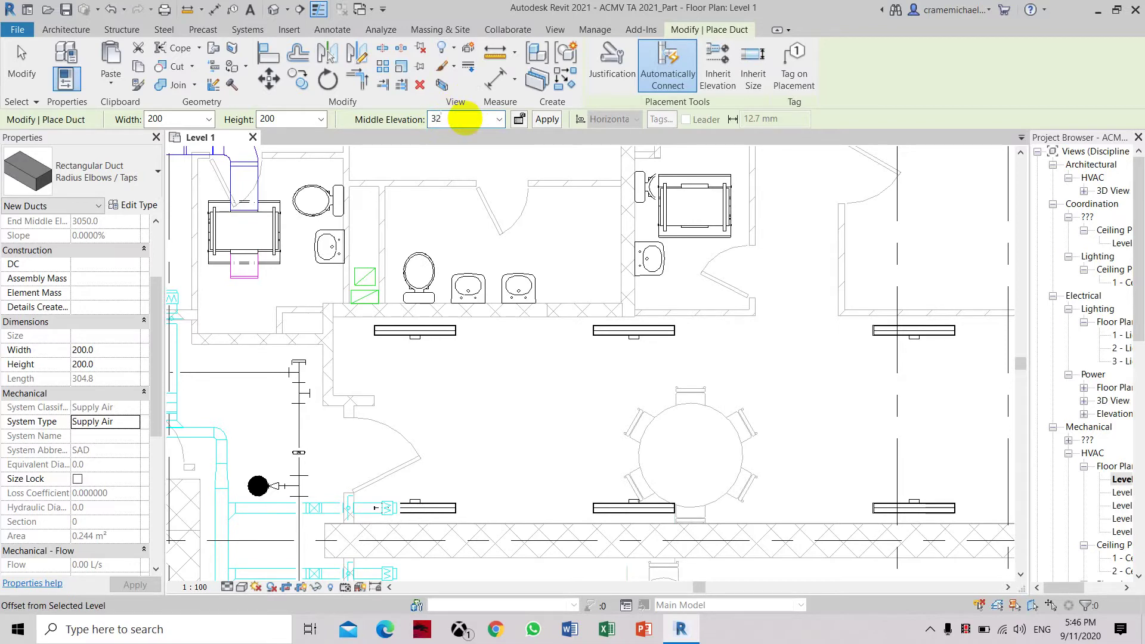
{"action": "type", "text": "00"}
{"action": "left_click", "coordinate": [545, 118]}
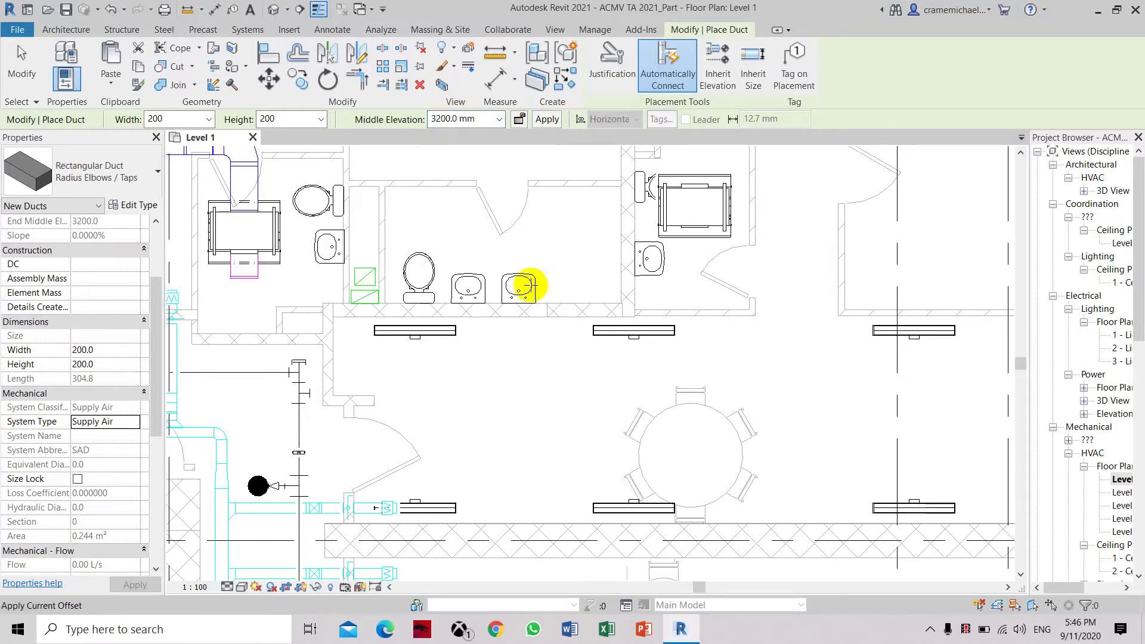
{"action": "left_click", "coordinate": [413, 386]}
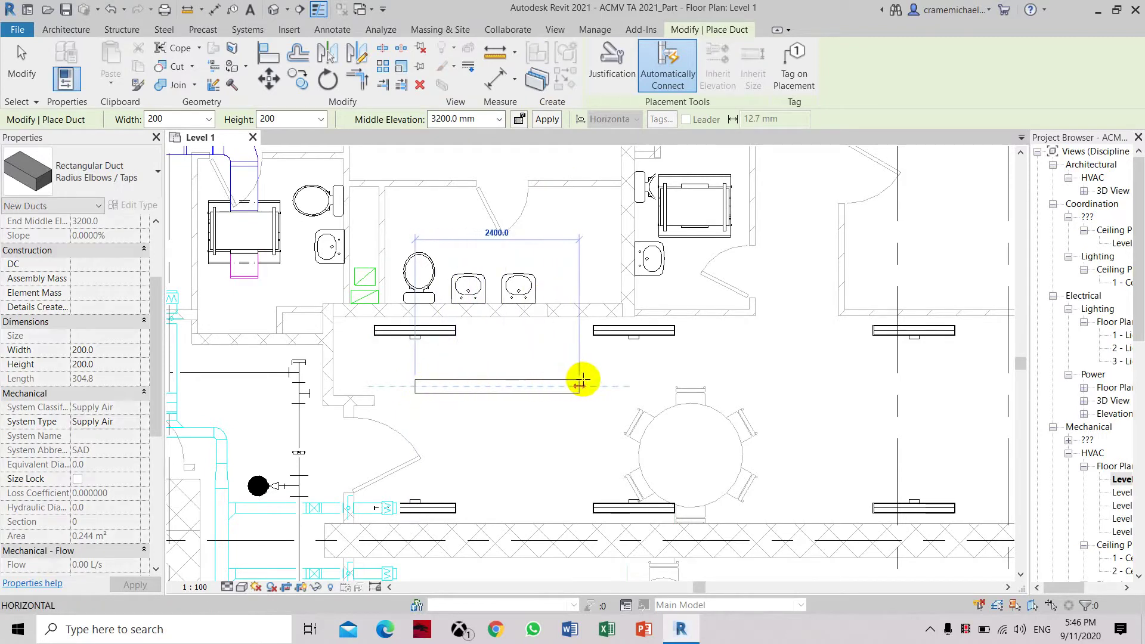
{"action": "left_click", "coordinate": [638, 385]}
{"action": "left_click", "coordinate": [180, 119]}
{"action": "type", "text": "30"}
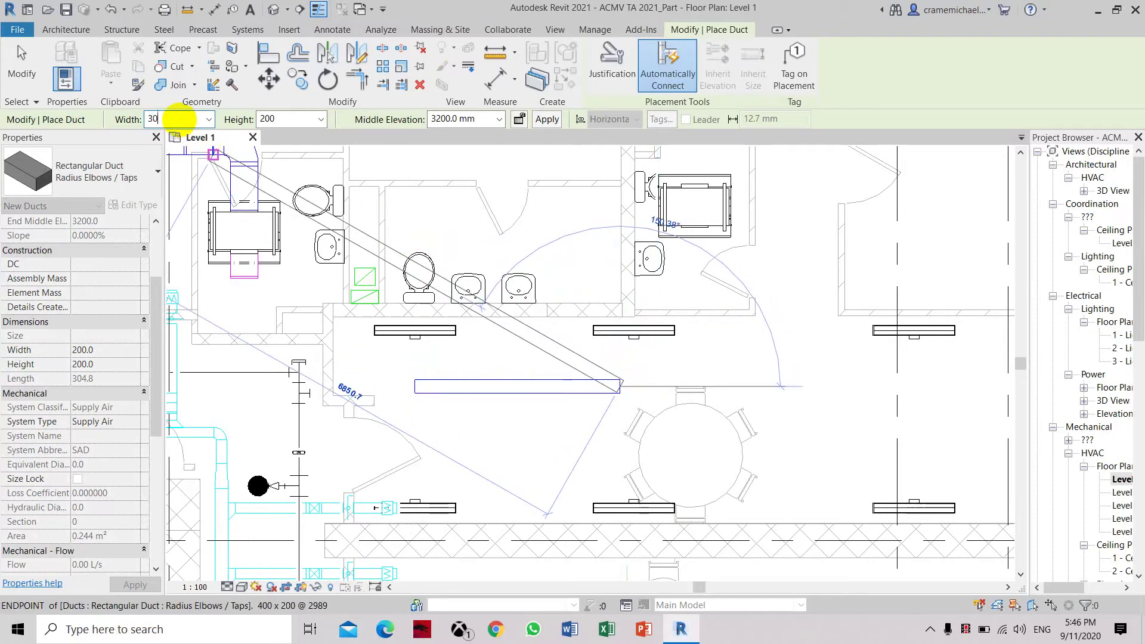
{"action": "type", "text": "0"}
{"action": "key", "text": "Return"}
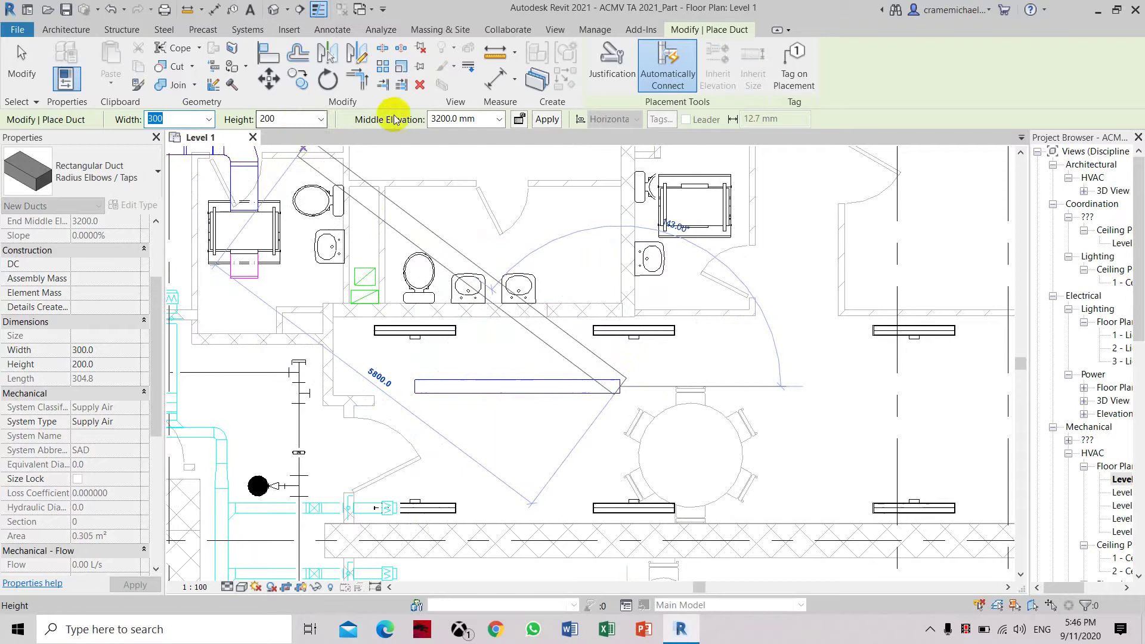
{"action": "left_click", "coordinate": [547, 119]}
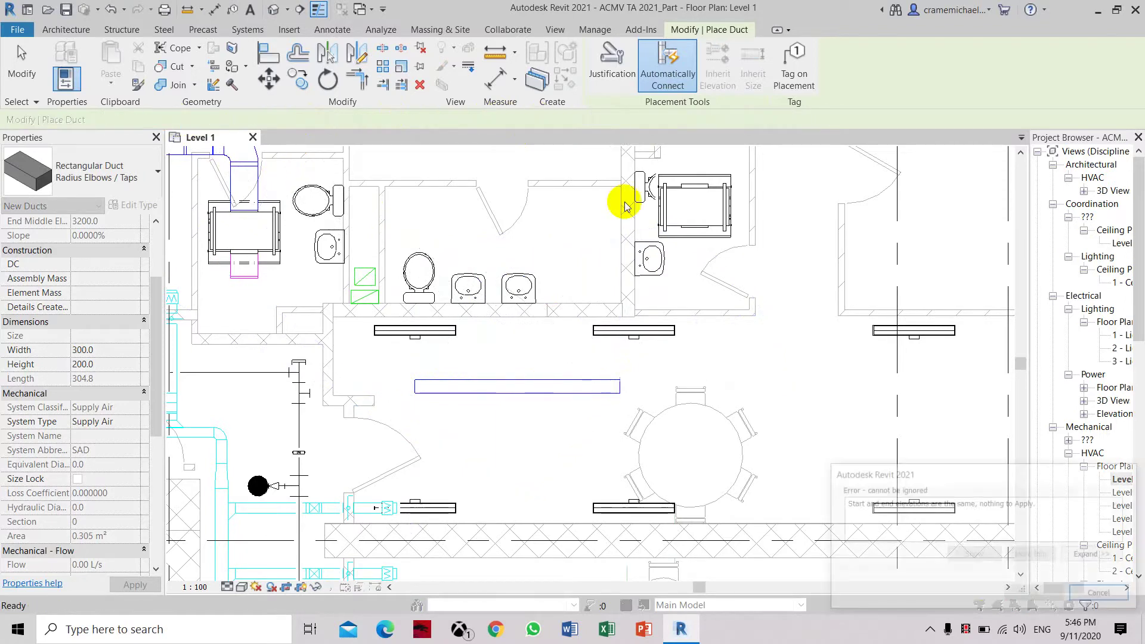
{"action": "left_click", "coordinate": [1103, 595]}
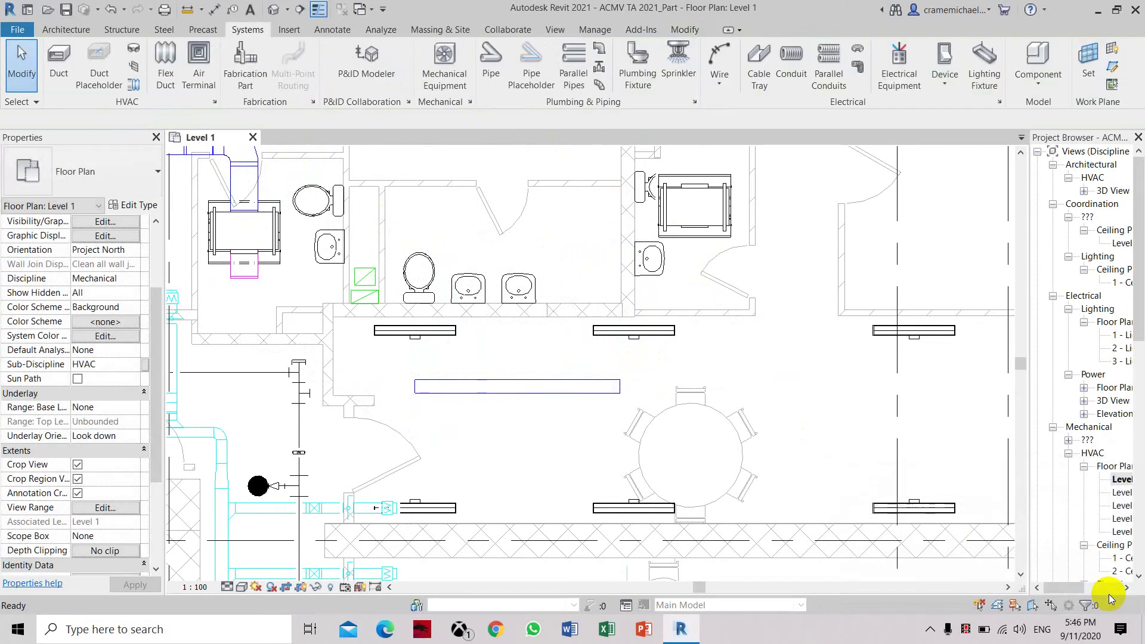
- Continue from the duct's end near the middle diffuser with a 300 x 200 duct, turning up to connect to the fan coil unit
{"action": "left_click", "coordinate": [60, 60]}
{"action": "double_click", "coordinate": [174, 122]}
{"action": "type", "text": "300"}
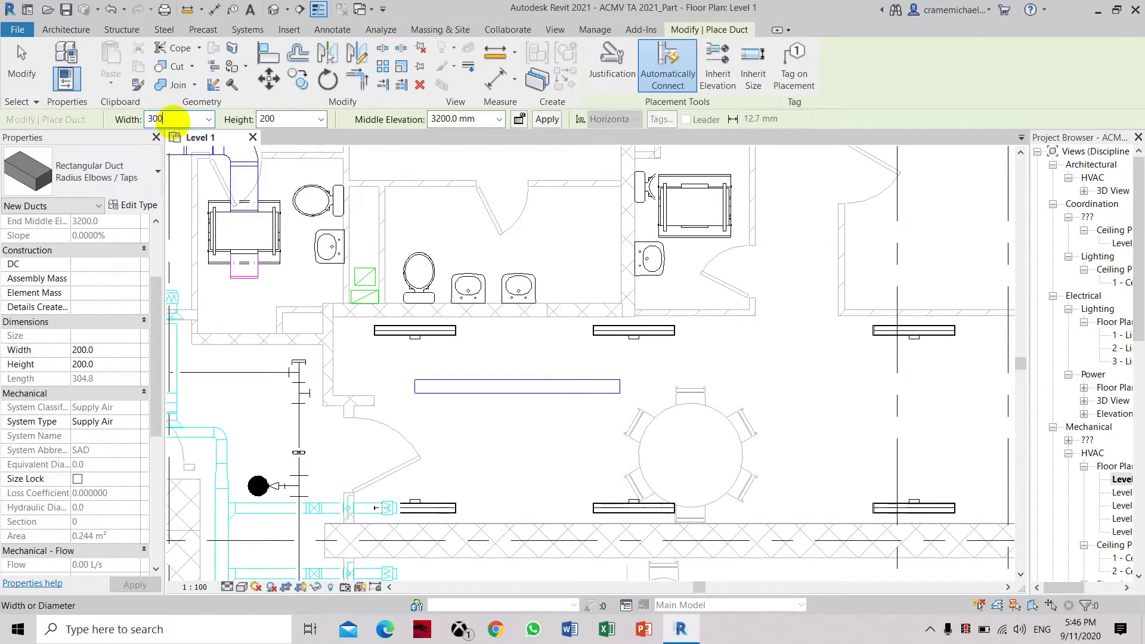
{"action": "key", "text": "Return"}
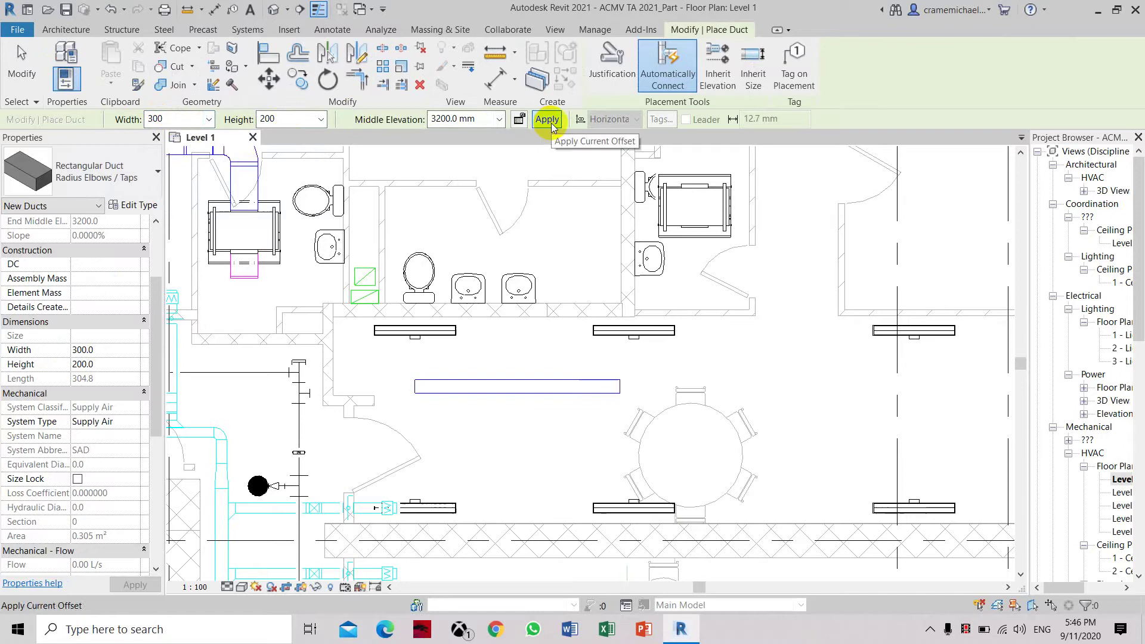
{"action": "left_click", "coordinate": [619, 385]}
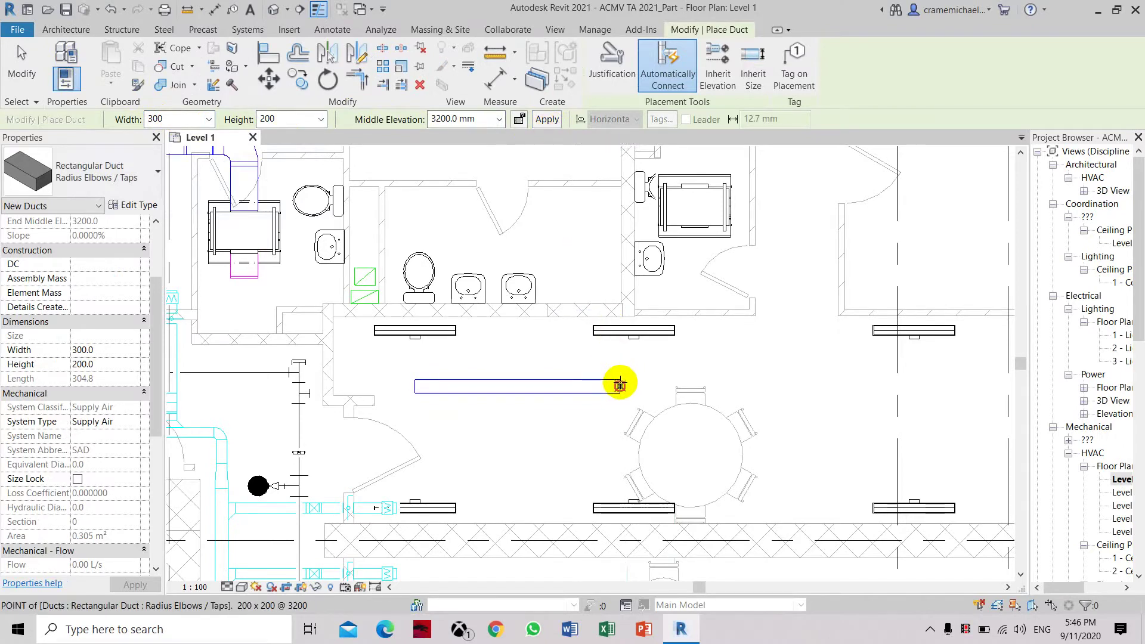
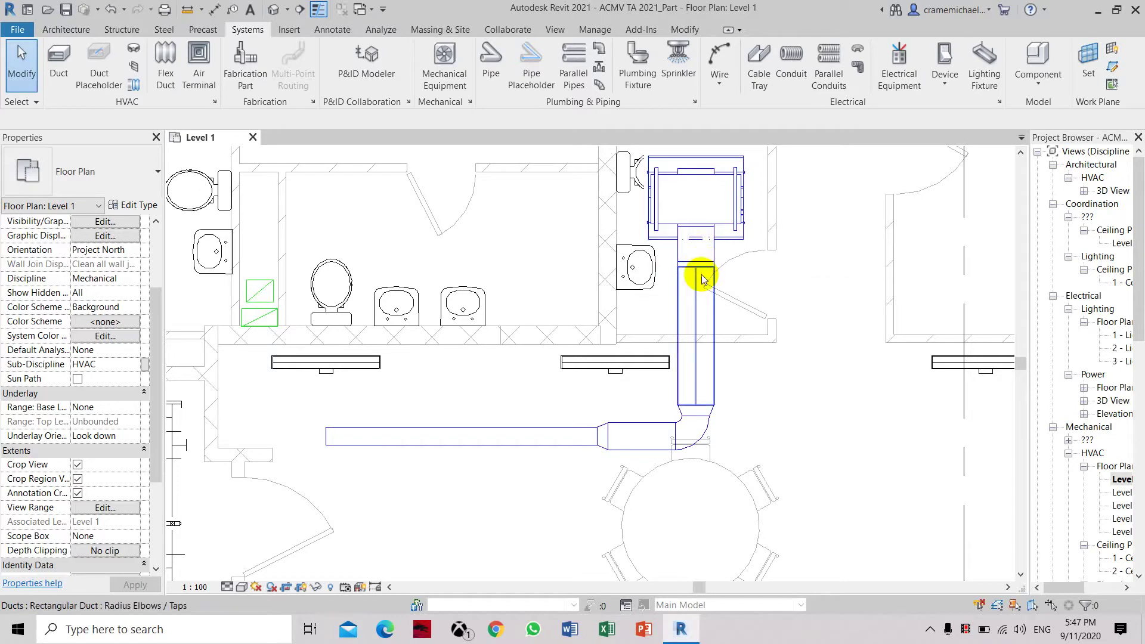
- Draw a horizontal 200 x 200 rectangular duct about 2400 mm long at 3200 mm elevation from below the upper row's rightmost diffuser towards the vertical main duct
{"action": "scroll", "coordinate": [700, 295], "scroll_direction": "down", "scroll_amount": 1}
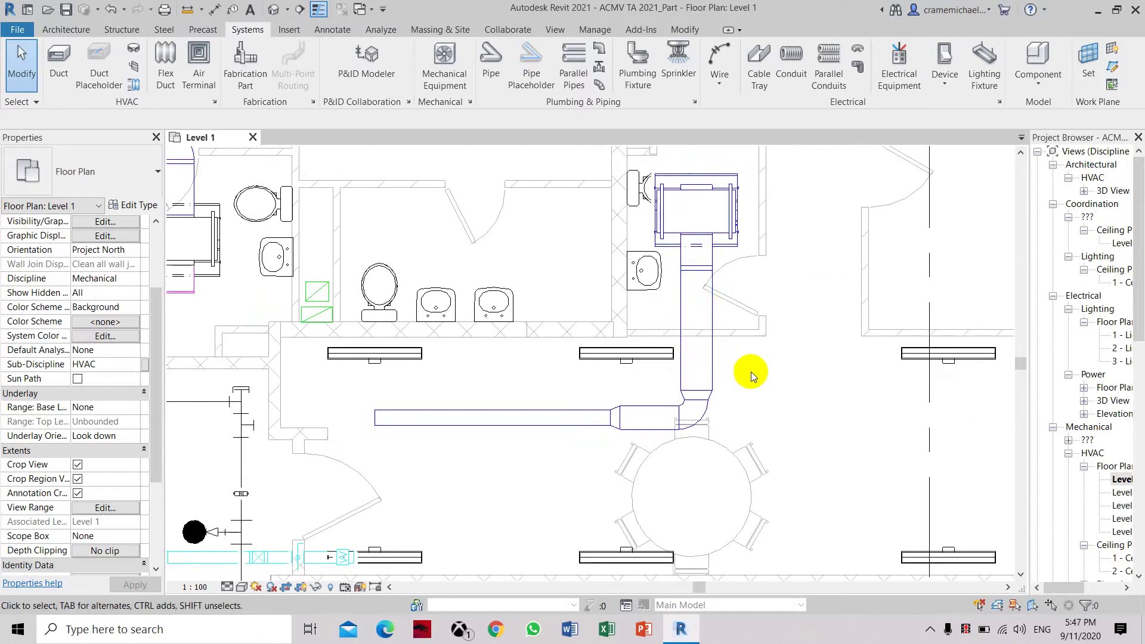
{"action": "middle_click_drag", "start_coordinate": [807, 383], "coordinate": [757, 383]}
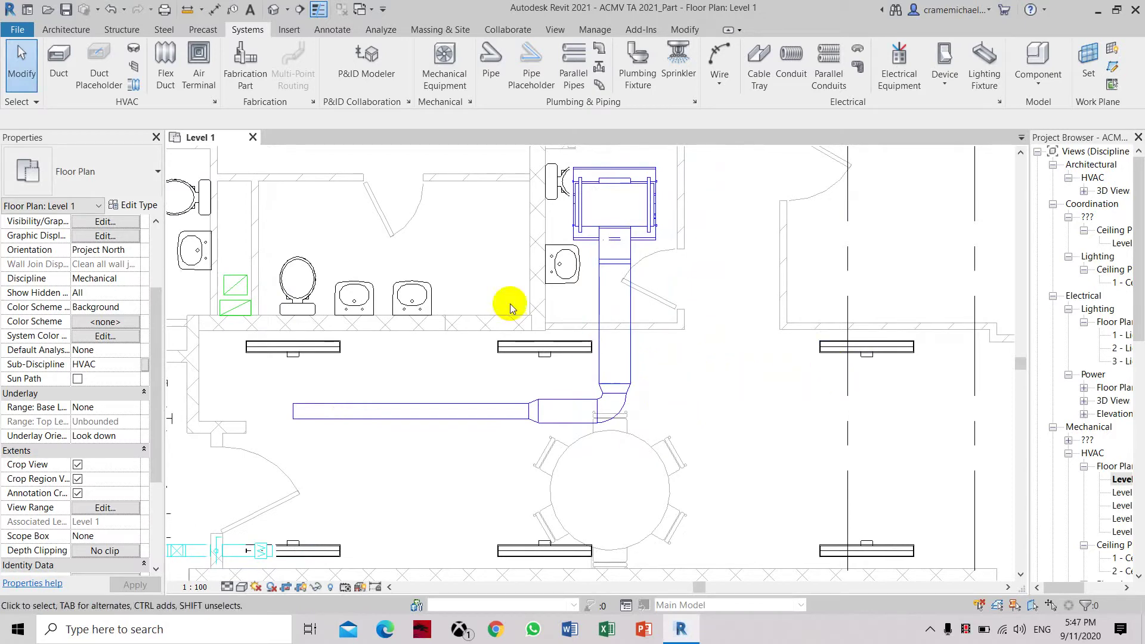
{"action": "left_click", "coordinate": [59, 63]}
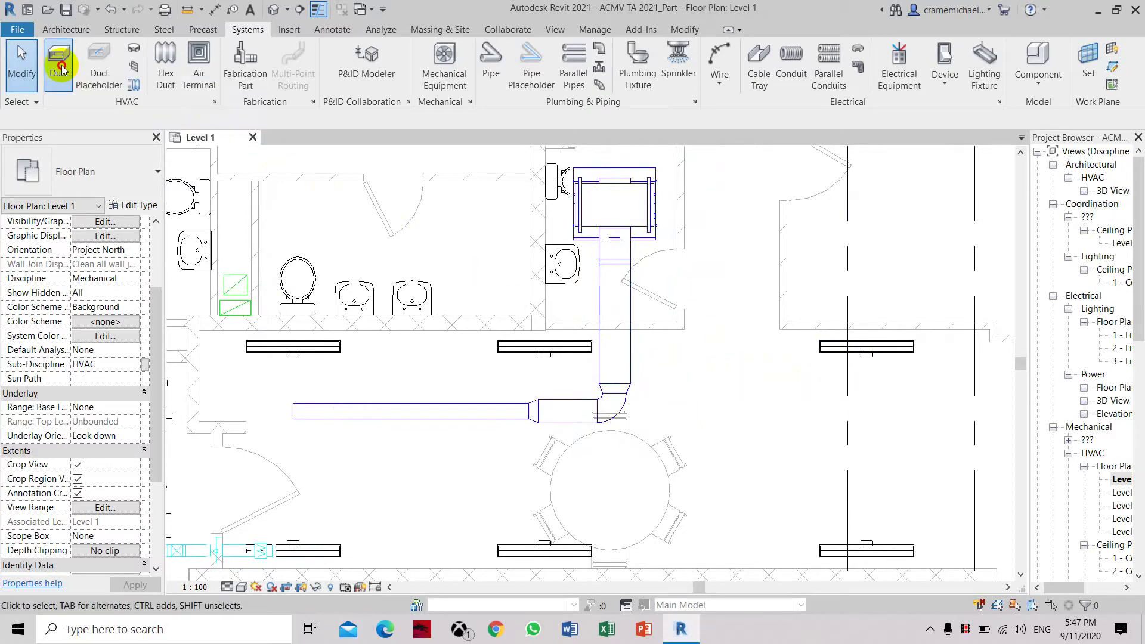
{"action": "double_click", "coordinate": [153, 119]}
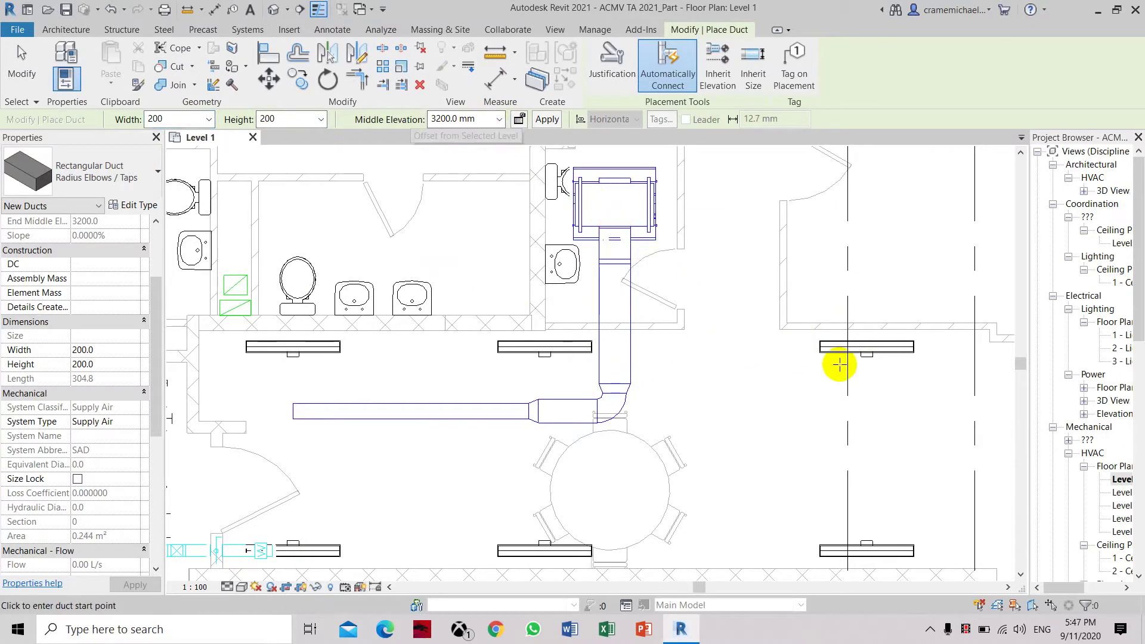
{"action": "left_click", "coordinate": [867, 378]}
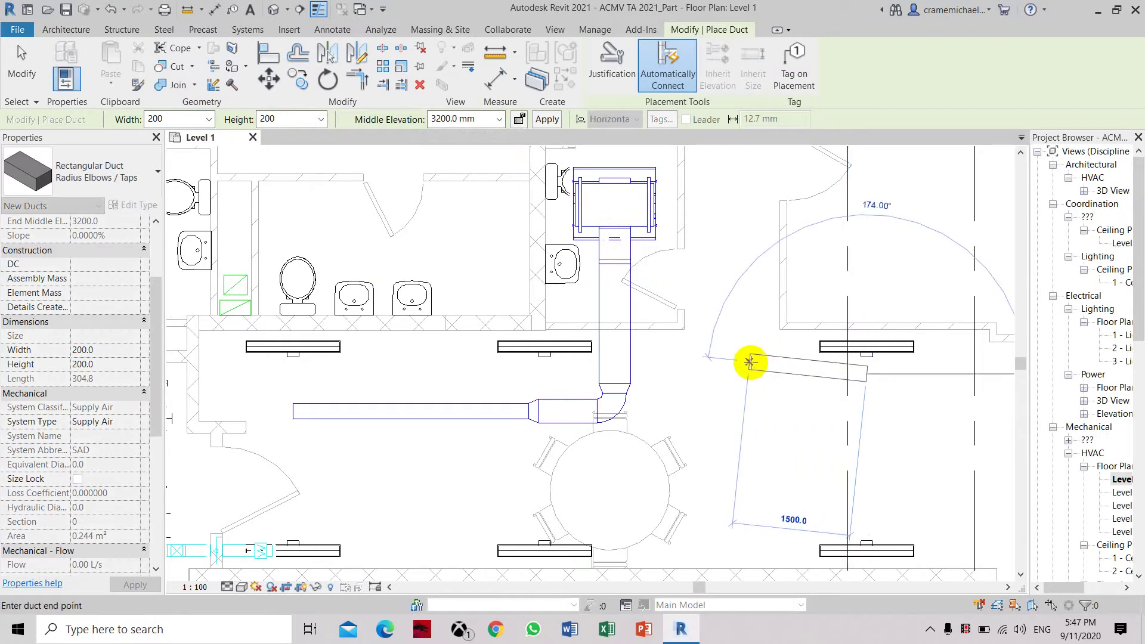
{"action": "left_click", "coordinate": [631, 369]}
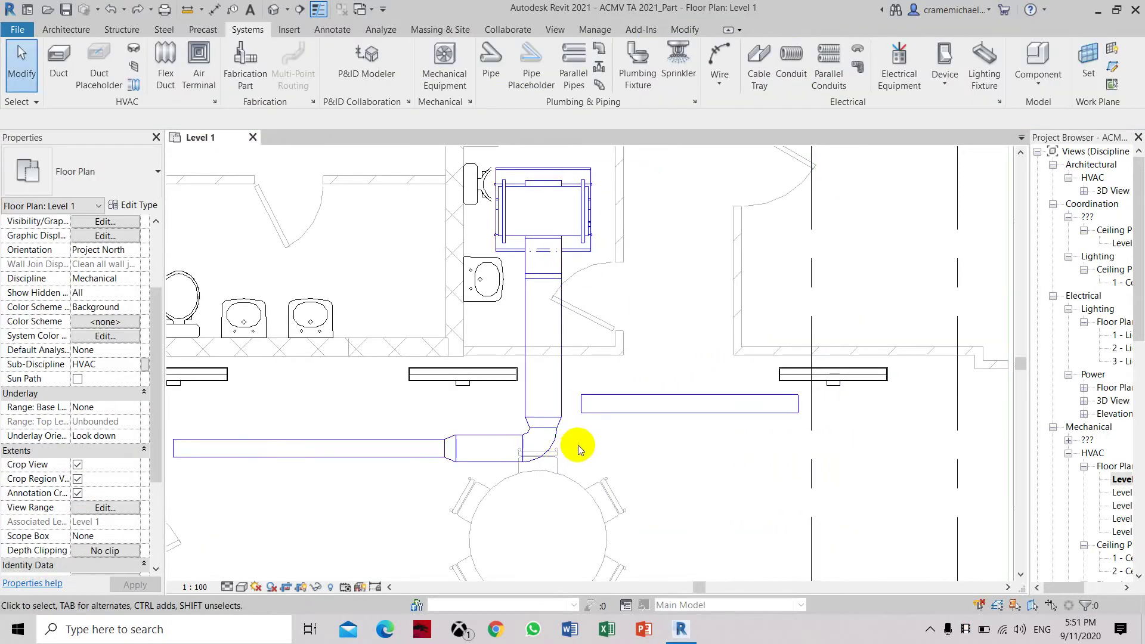
- Extend the near end of the new branch duct to the vertical main duct so that it connects with a tap
{"action": "scroll", "coordinate": [585, 435], "scroll_direction": "up", "scroll_amount": 2}
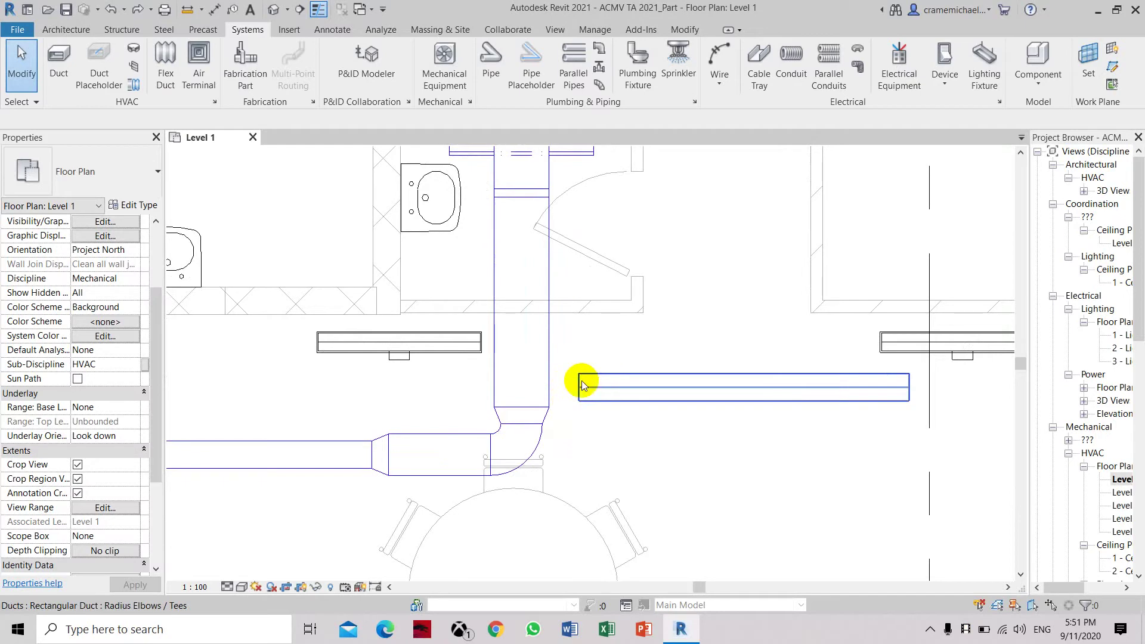
{"action": "left_click", "coordinate": [581, 381]}
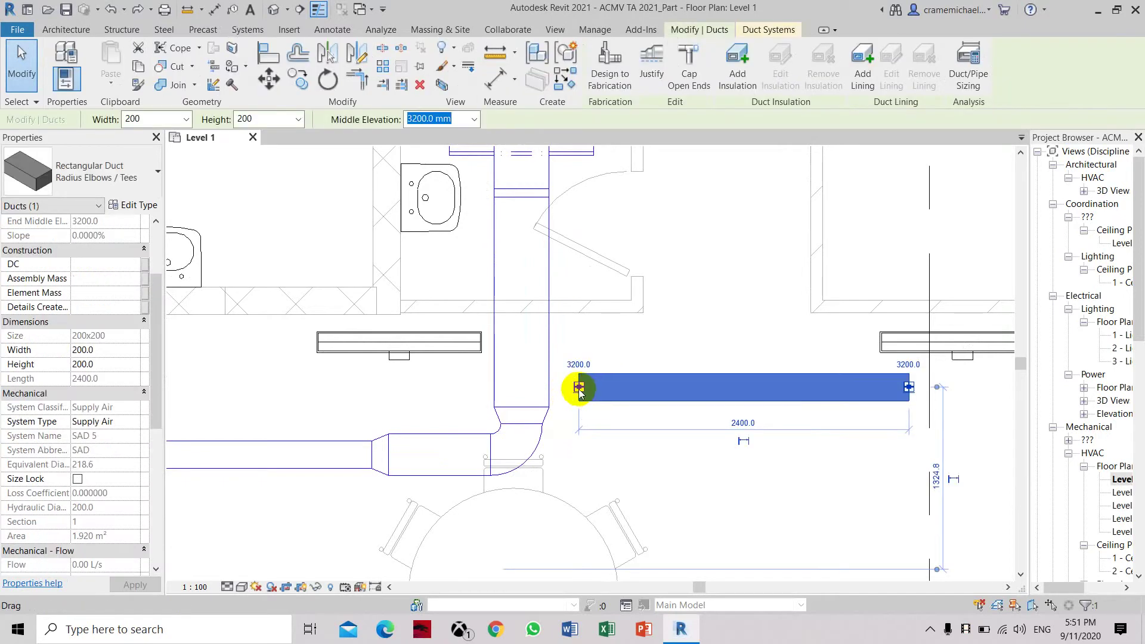
{"action": "left_click_drag", "start_coordinate": [578, 389], "coordinate": [554, 390]}
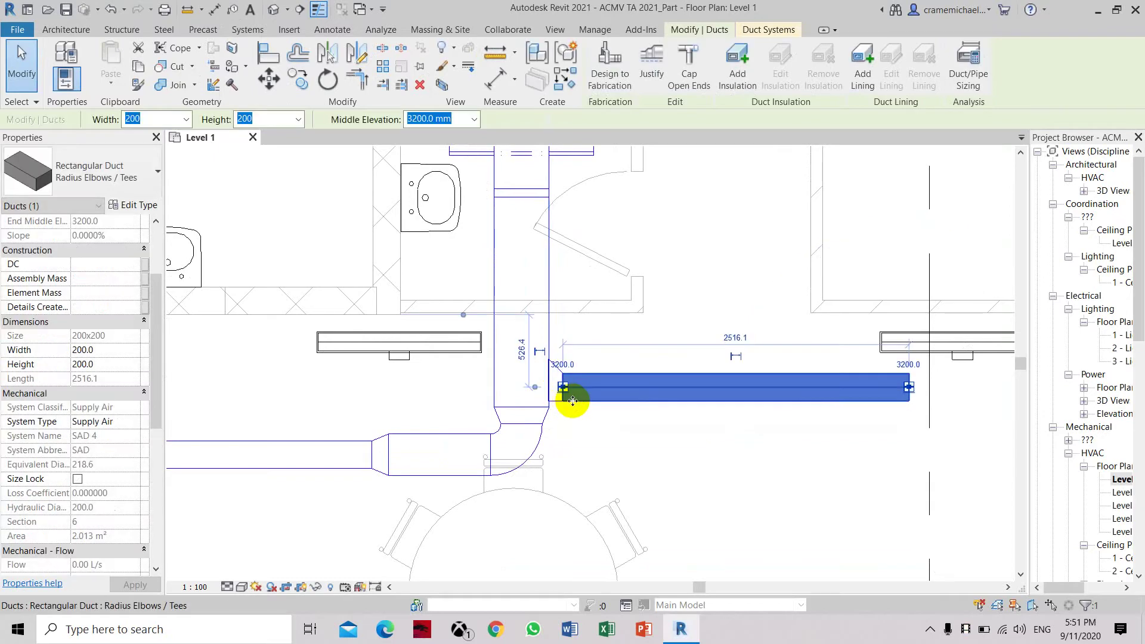
{"action": "scroll", "coordinate": [554, 385], "scroll_direction": "up", "scroll_amount": 3}
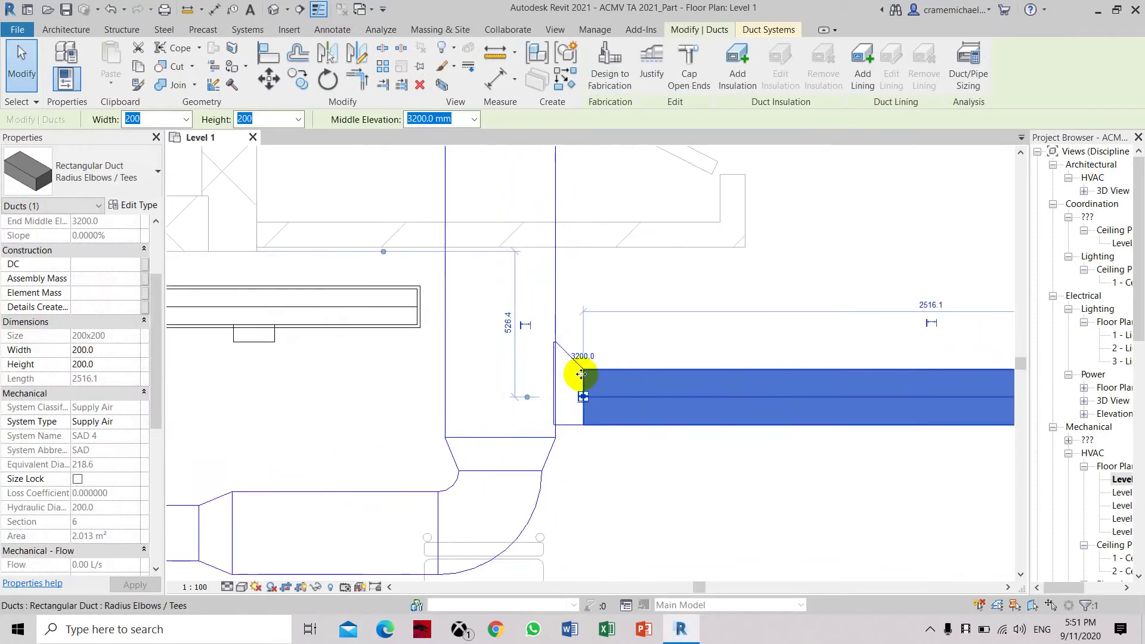
- Check the type properties of the connected branch duct without changing them
{"action": "left_click", "coordinate": [136, 205]}
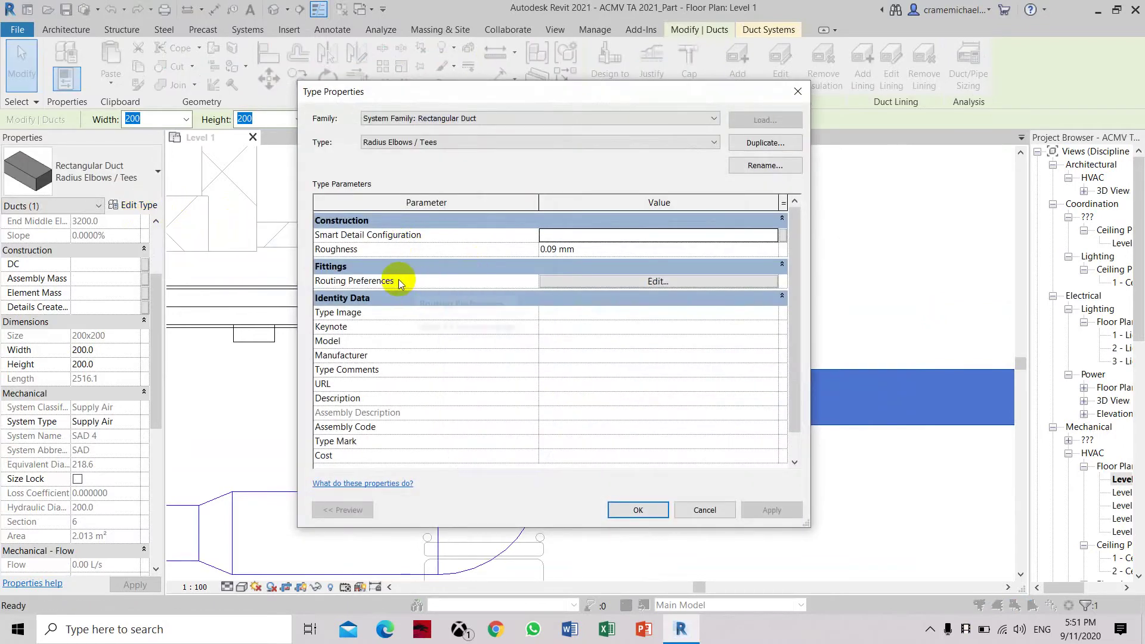
{"action": "left_click", "coordinate": [637, 510]}
{"action": "scroll", "coordinate": [620, 455], "scroll_direction": "down", "scroll_amount": 2}
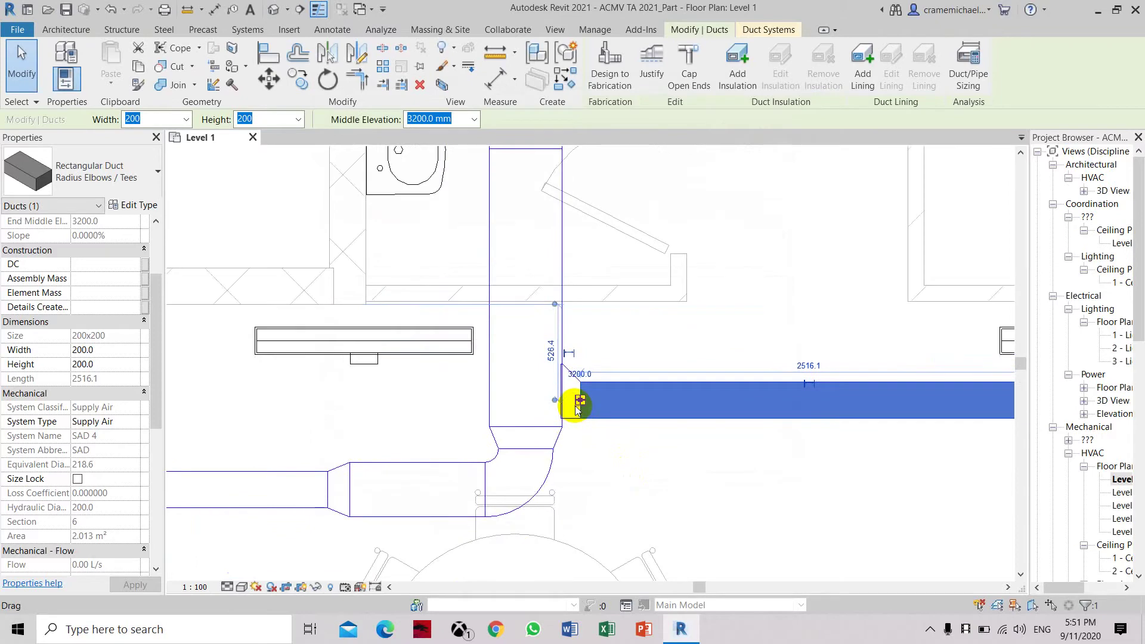
{"action": "scroll", "coordinate": [578, 409], "scroll_direction": "down", "scroll_amount": 2}
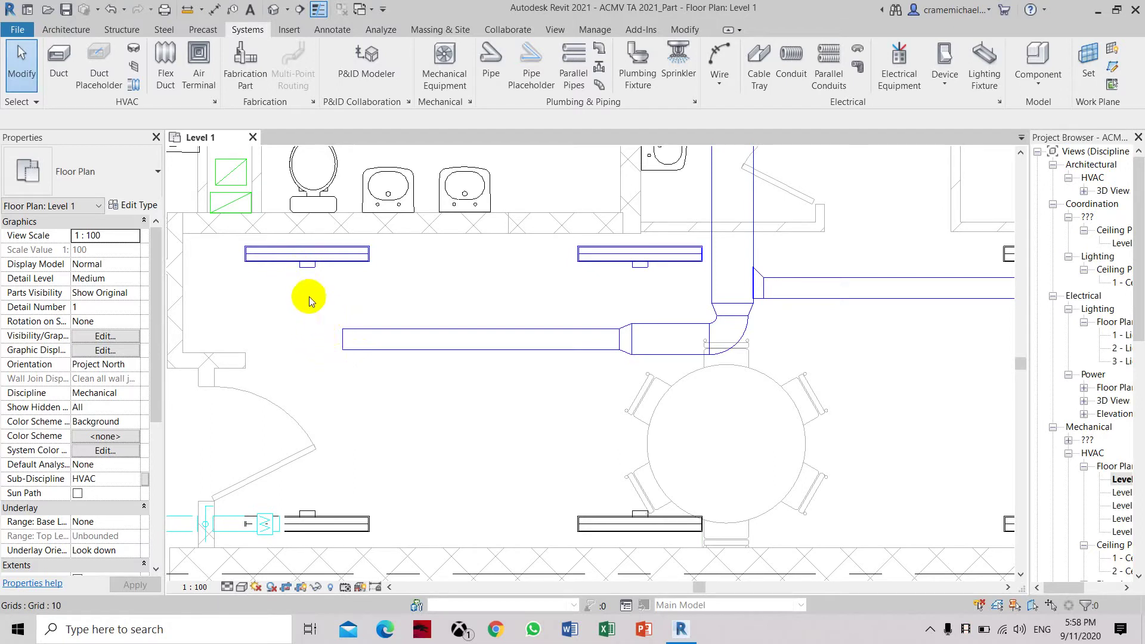
- Connect the open end of the horizontal duct to the upper row's leftmost slot diffuser with a 200 mm diameter round flex duct
{"action": "left_click", "coordinate": [165, 86]}
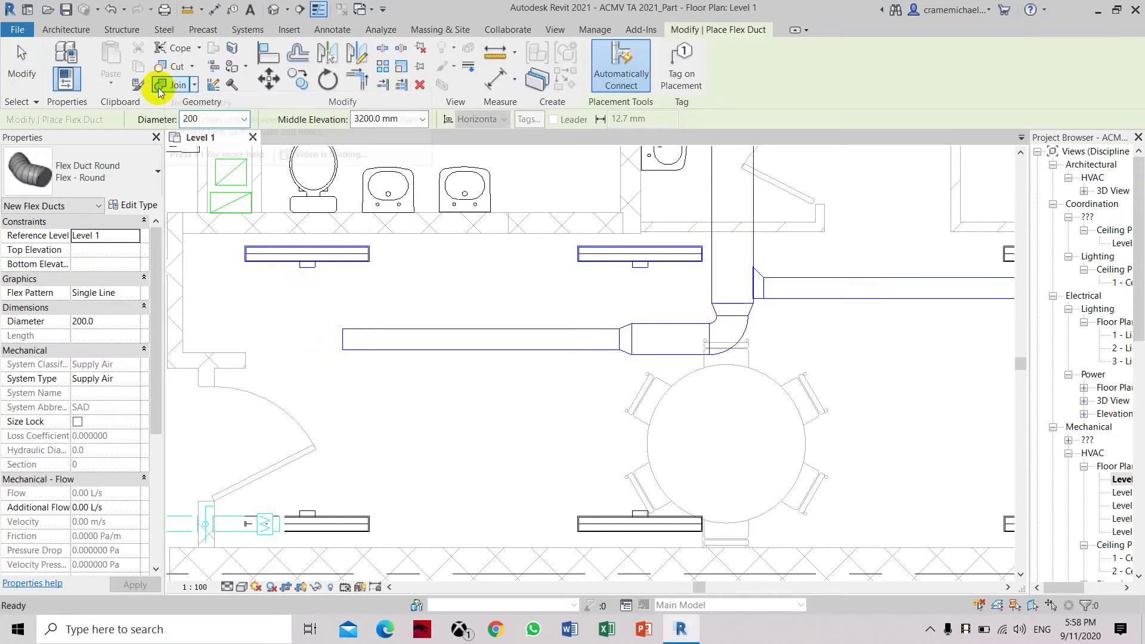
{"action": "double_click", "coordinate": [203, 120]}
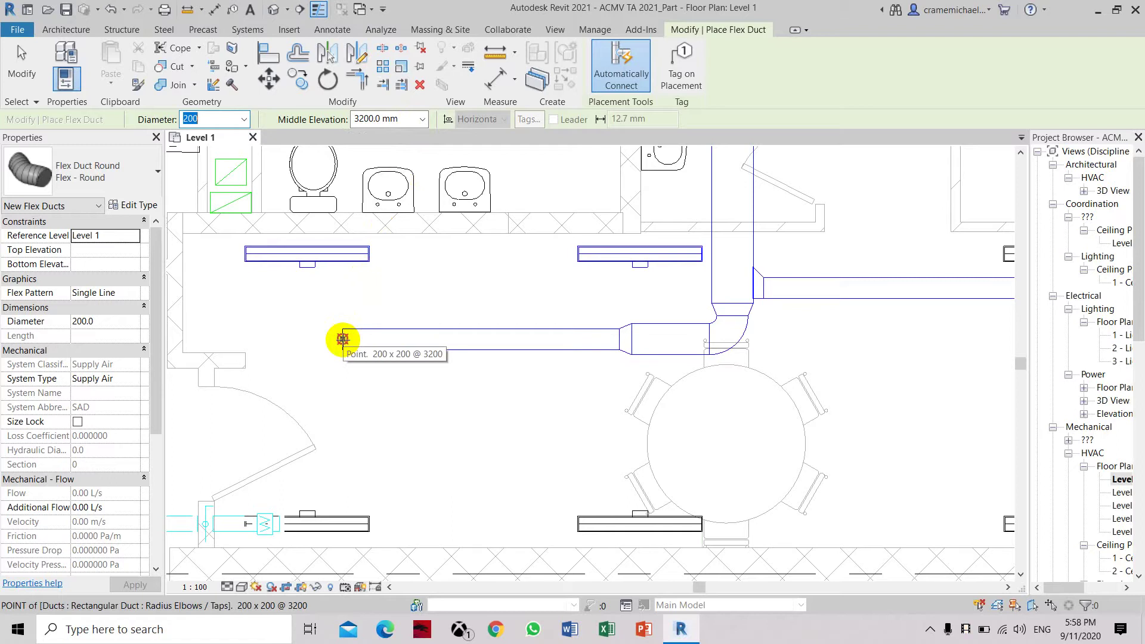
{"action": "left_click", "coordinate": [342, 338]}
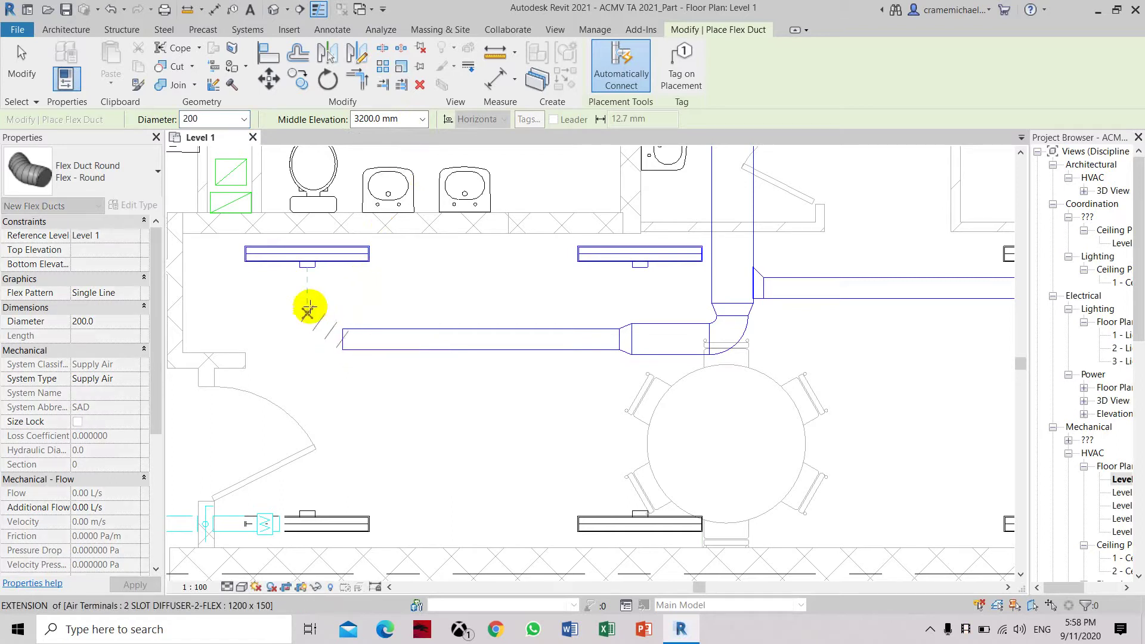
{"action": "left_click", "coordinate": [308, 271]}
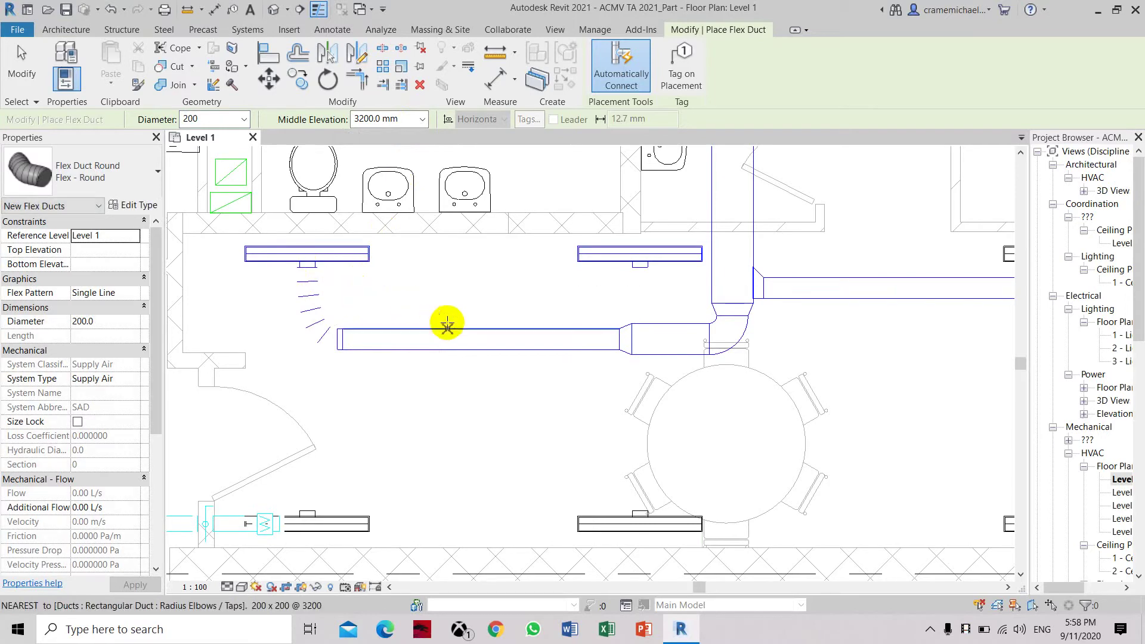
{"action": "key", "text": "Escape"}
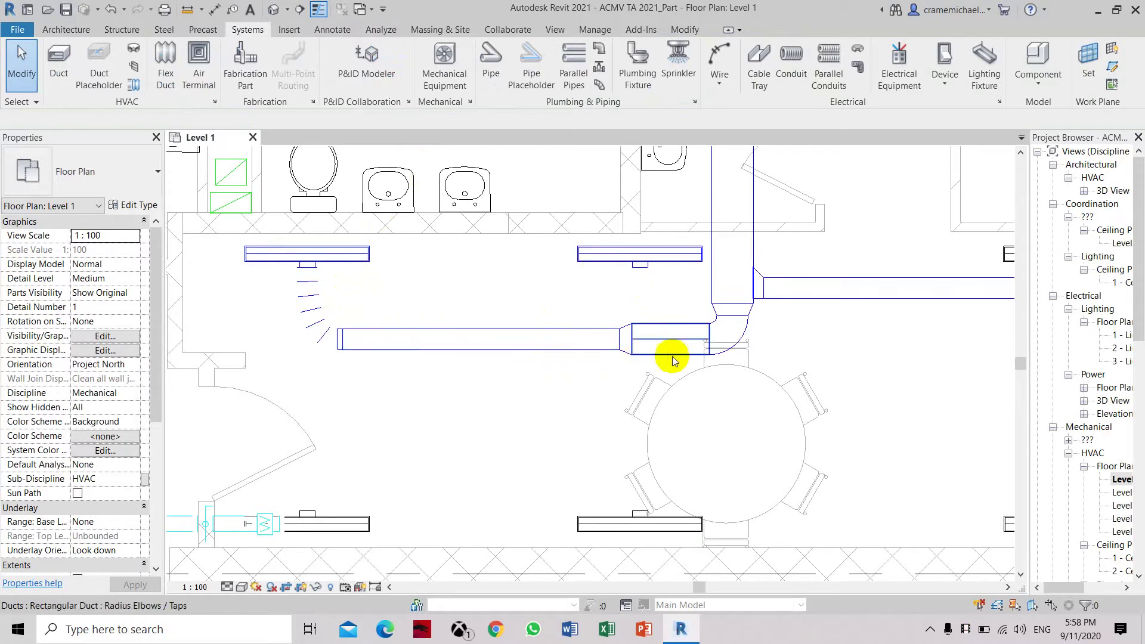
- Draw a short 200 mm diameter round duct of type Taps upwards from the 300 x 200 duct near the middle diffuser, at 3200 mm elevation
{"action": "middle_click_drag", "start_coordinate": [684, 343], "coordinate": [545, 363]}
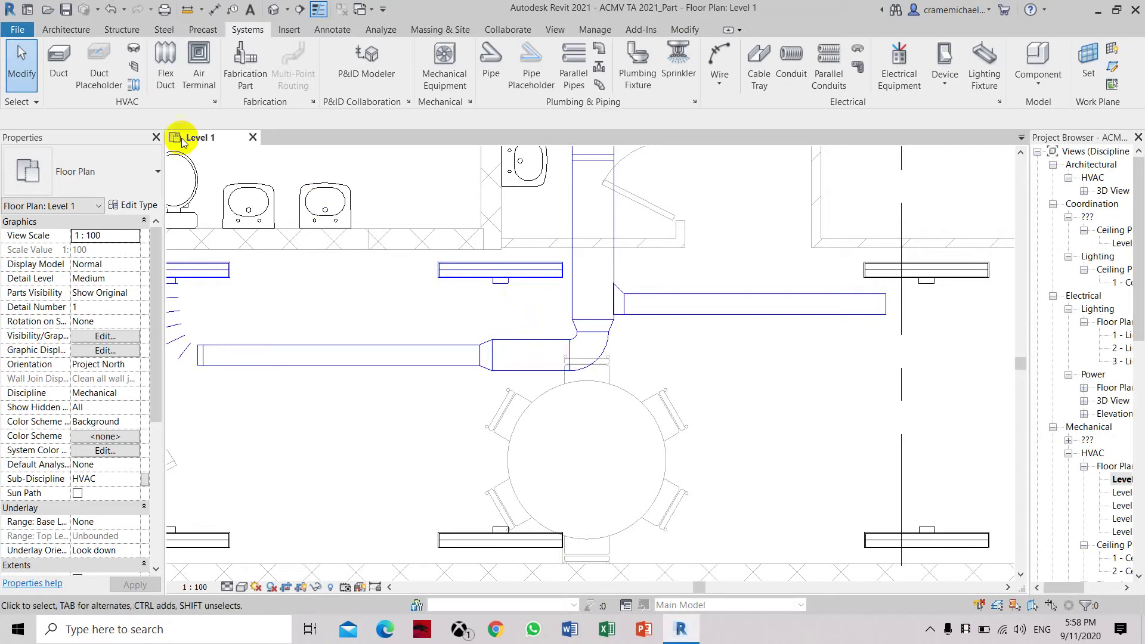
{"action": "left_click", "coordinate": [64, 76]}
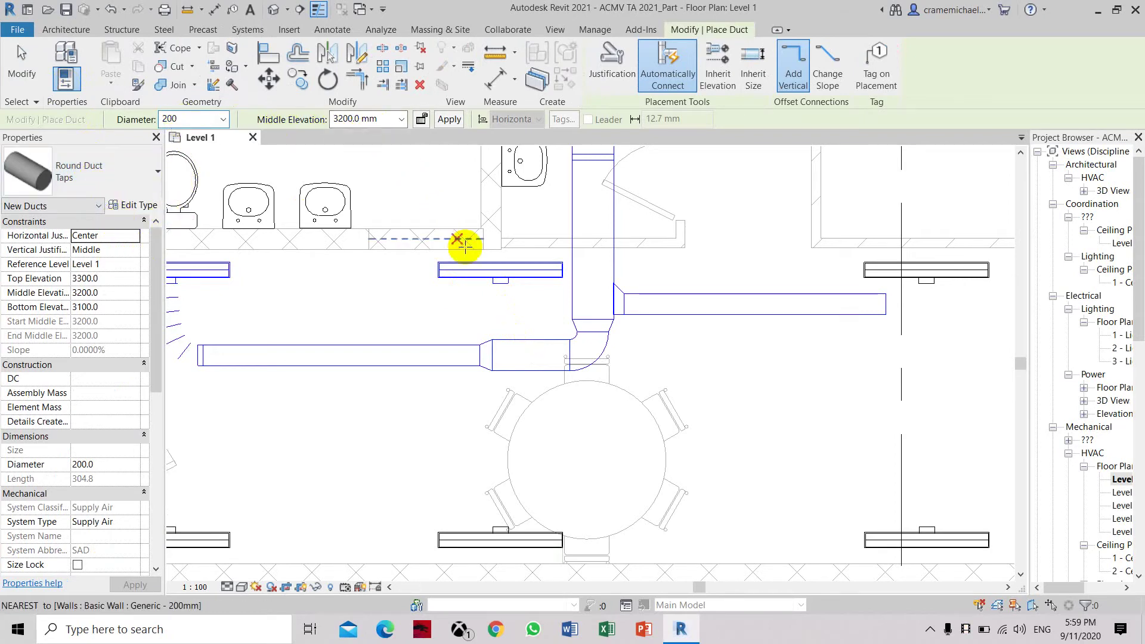
{"action": "left_click", "coordinate": [523, 334]}
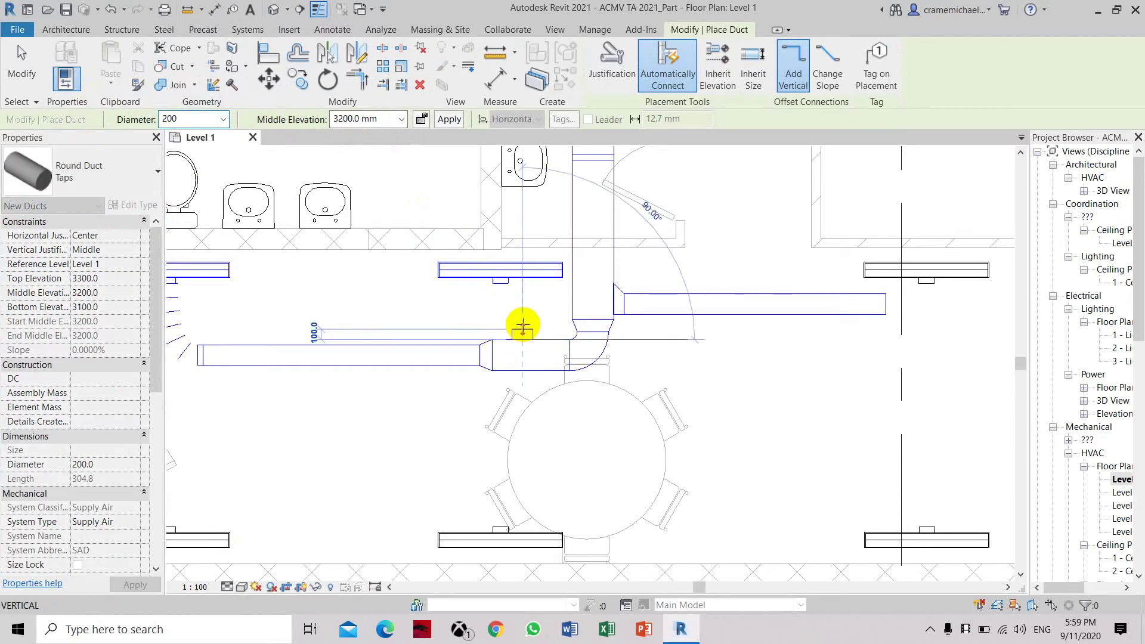
{"action": "left_click", "coordinate": [522, 324]}
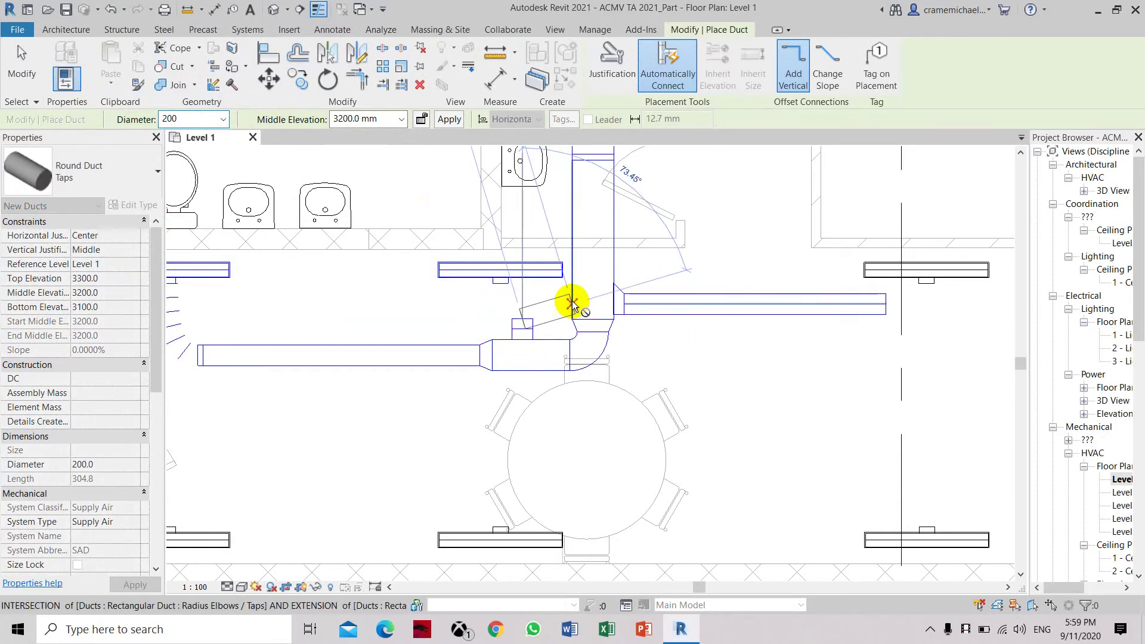
{"action": "key", "text": "Escape"}
{"action": "key", "text": "Escape"}
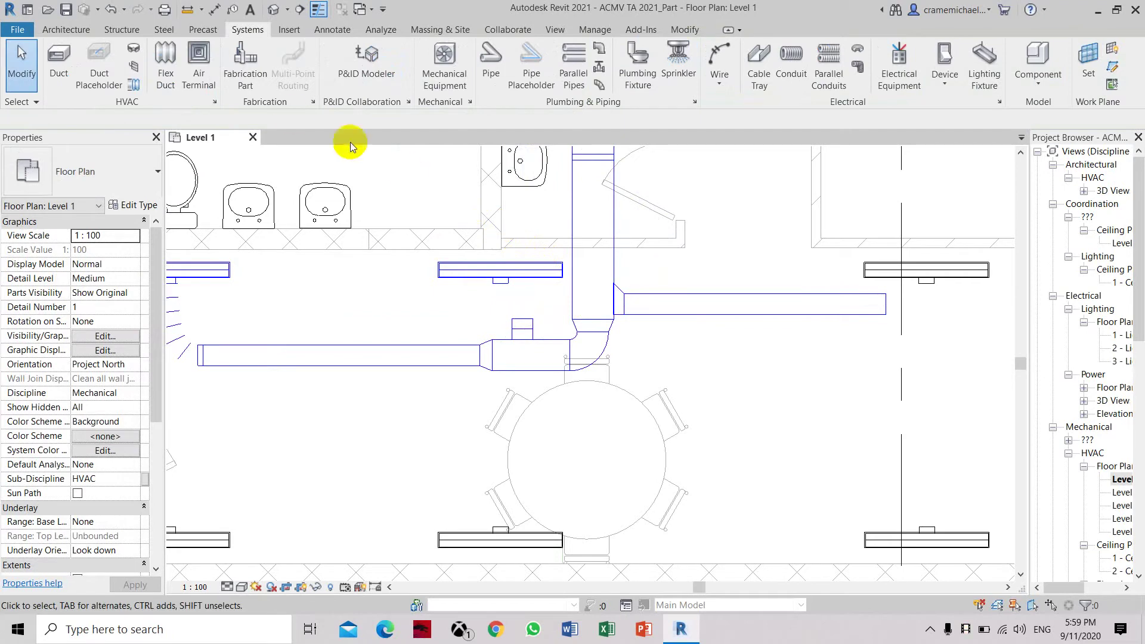
- Connect the upper row's middle slot diffuser to the short round duct stub with a 200 mm diameter flex duct
{"action": "left_click", "coordinate": [165, 63]}
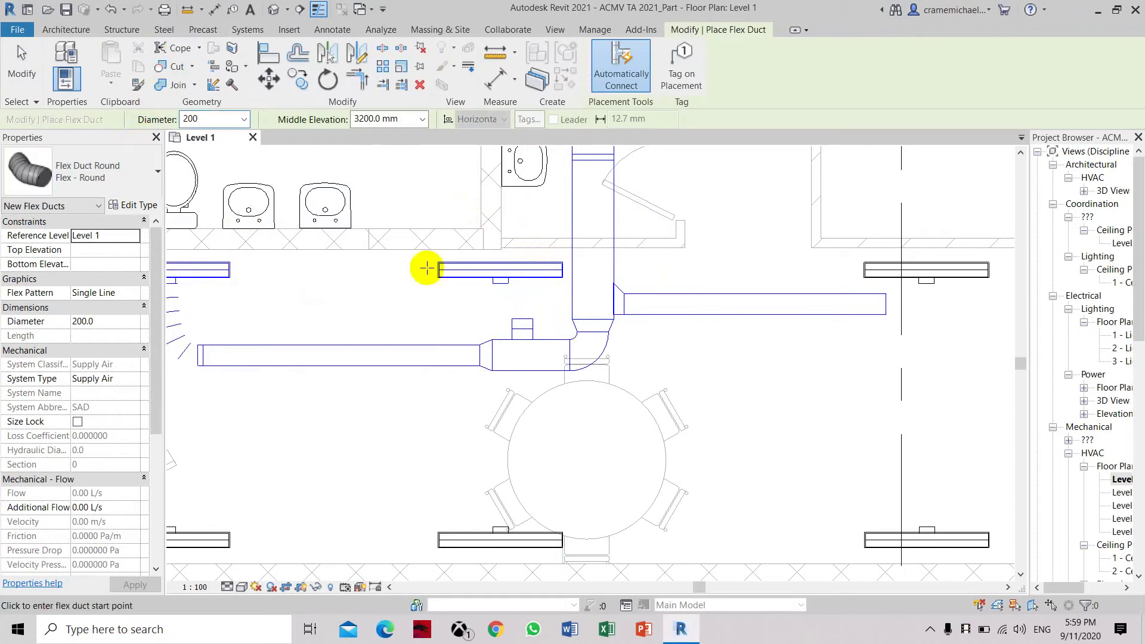
{"action": "left_click", "coordinate": [499, 292]}
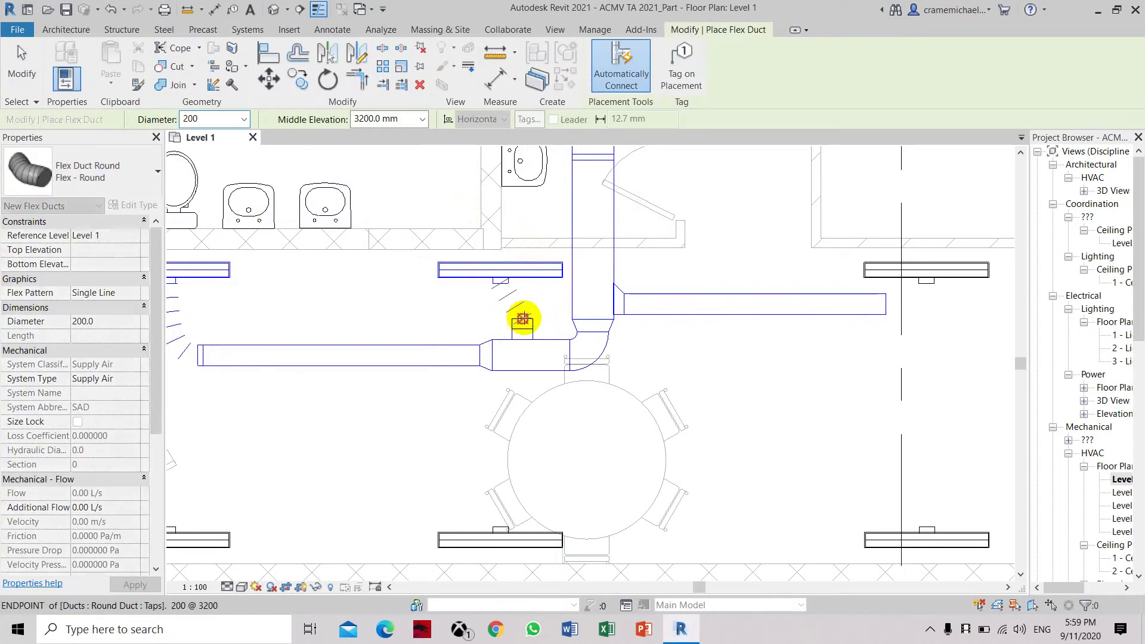
{"action": "key", "text": "Escape"}
{"action": "key", "text": "Escape"}
- Connect the open end of the branch duct to the upper row's rightmost slot diffuser with a 200 mm diameter flex duct
{"action": "middle_click_drag", "start_coordinate": [767, 391], "coordinate": [499, 364]}
{"action": "left_click", "coordinate": [160, 80]}
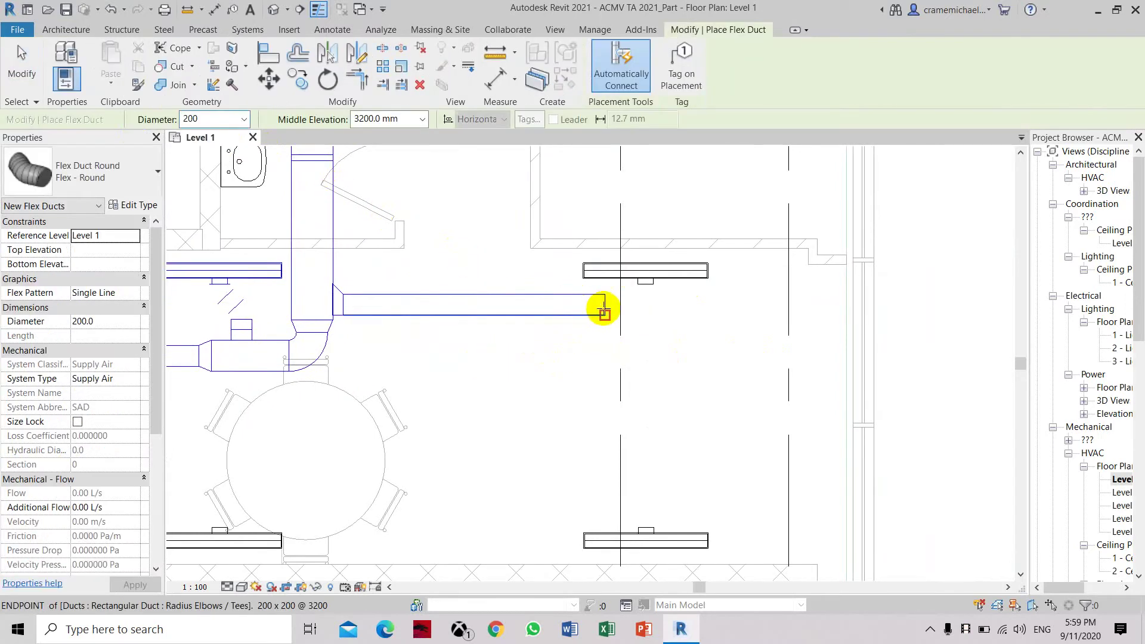
{"action": "left_click", "coordinate": [605, 307]}
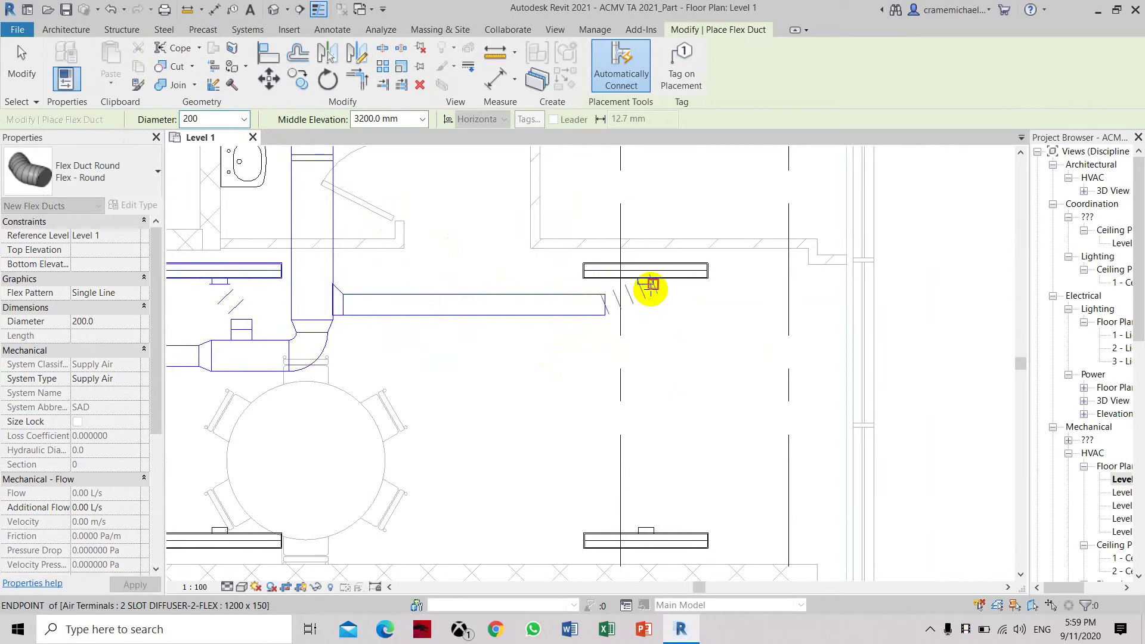
{"action": "left_click", "coordinate": [646, 285]}
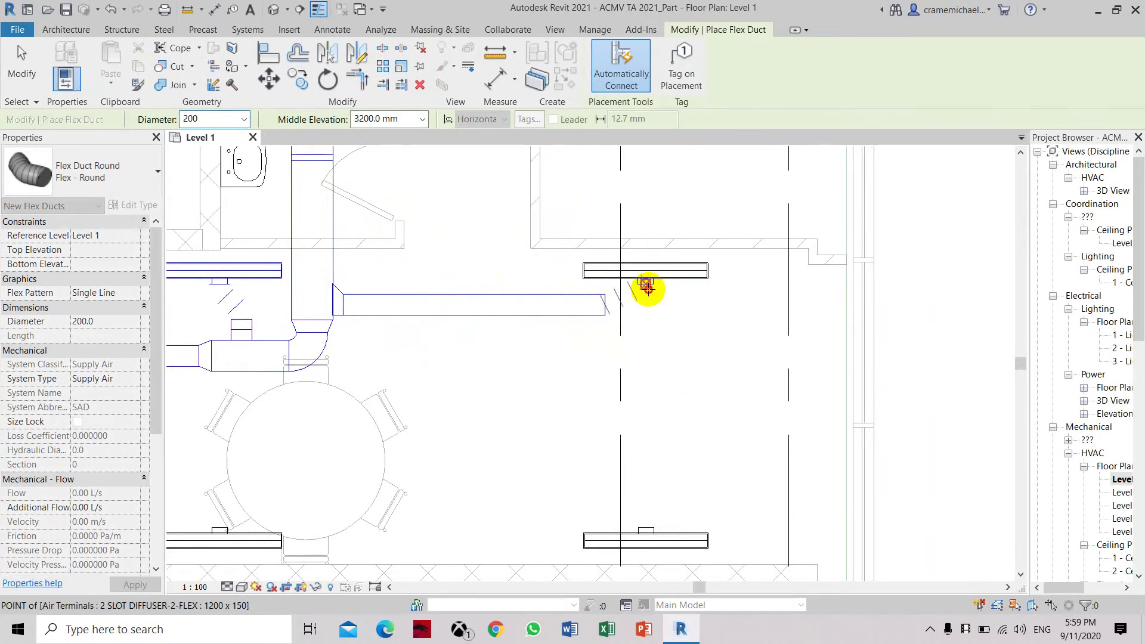
{"action": "key", "text": "Escape"}
- Start a new rectangular duct of type Radius Elbows / Tees and set its system type to Return Air
{"action": "scroll", "coordinate": [706, 292], "scroll_direction": "down", "scroll_amount": 1}
{"action": "scroll", "coordinate": [706, 292], "scroll_direction": "down", "scroll_amount": 1}
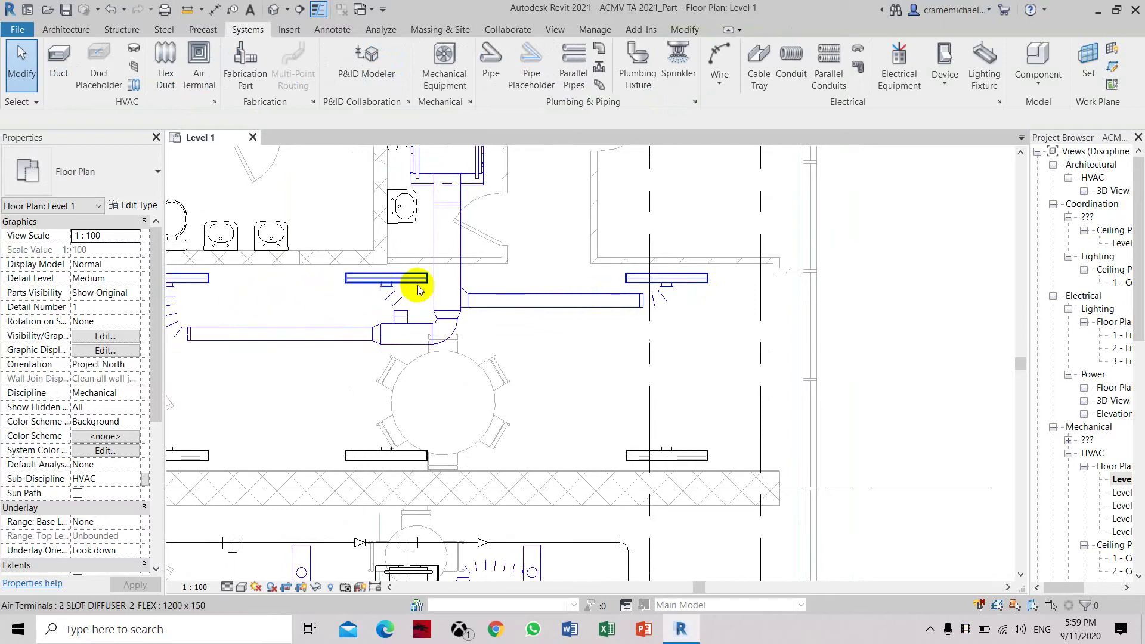
{"action": "middle_click_drag", "start_coordinate": [506, 320], "coordinate": [636, 328]}
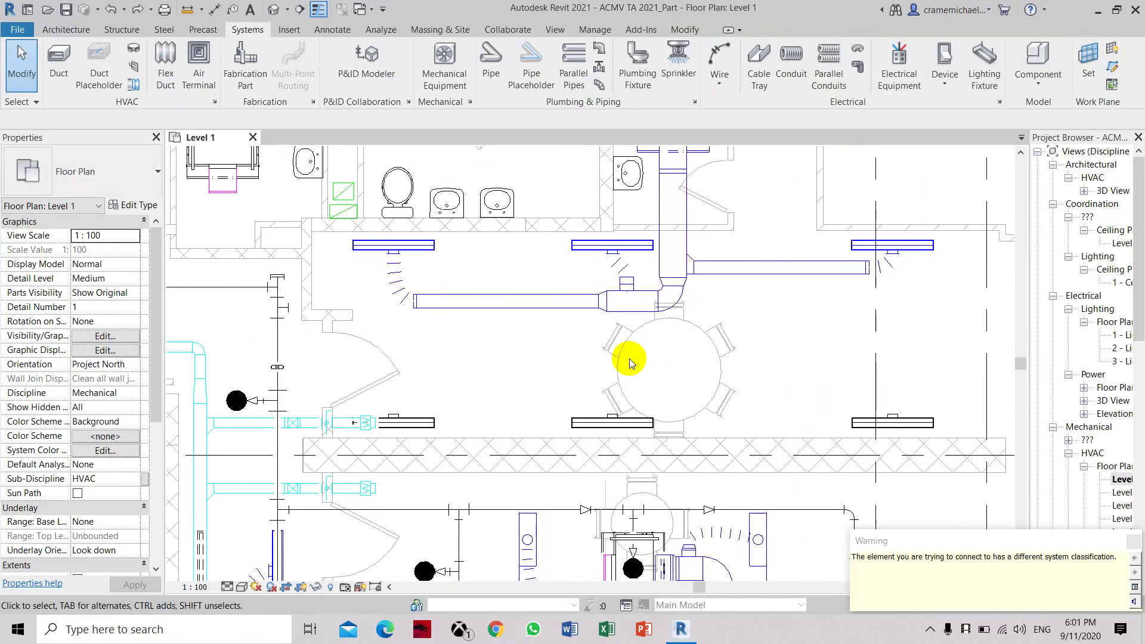
{"action": "scroll", "coordinate": [526, 348], "scroll_direction": "down", "scroll_amount": 2}
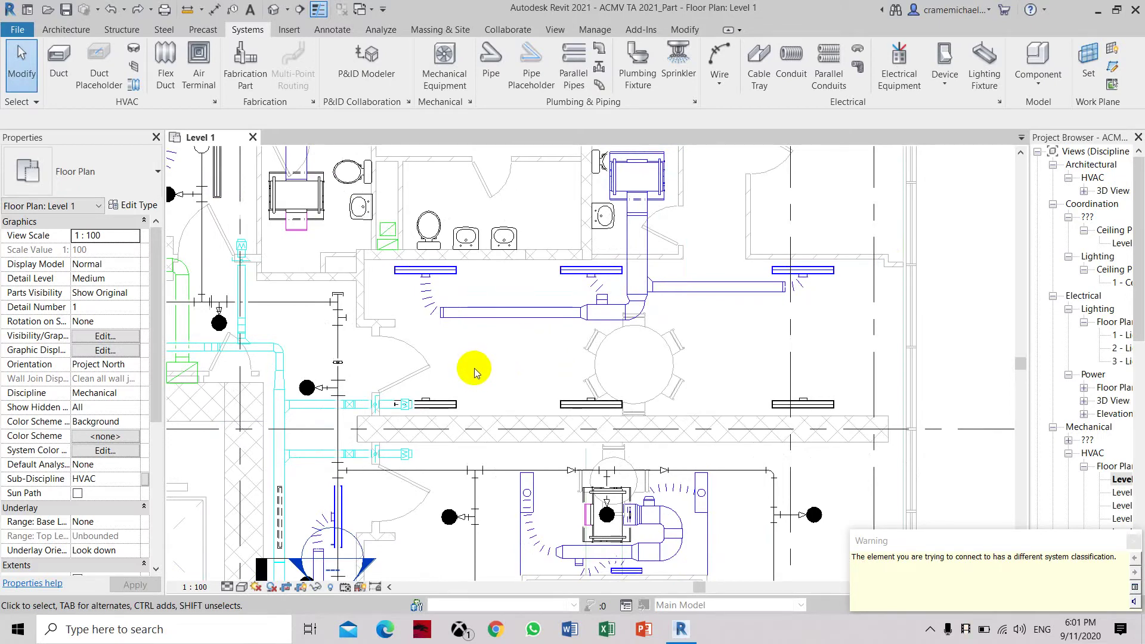
{"action": "left_click", "coordinate": [60, 72]}
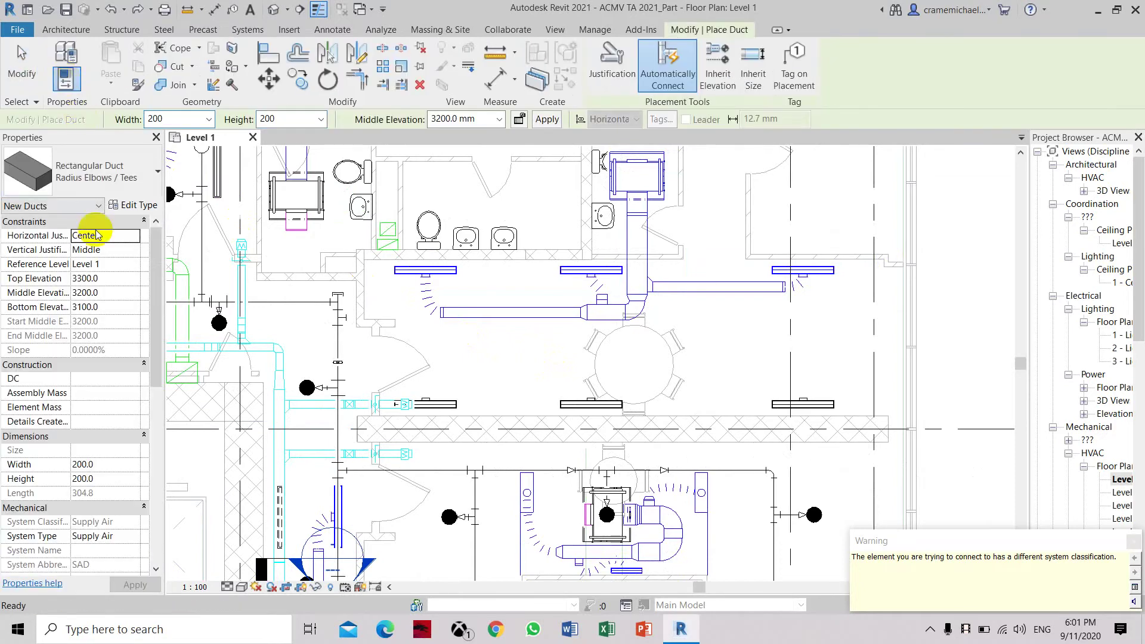
{"action": "scroll", "coordinate": [116, 435], "scroll_direction": "down", "scroll_amount": 2}
{"action": "scroll", "coordinate": [117, 438], "scroll_direction": "down", "scroll_amount": 1}
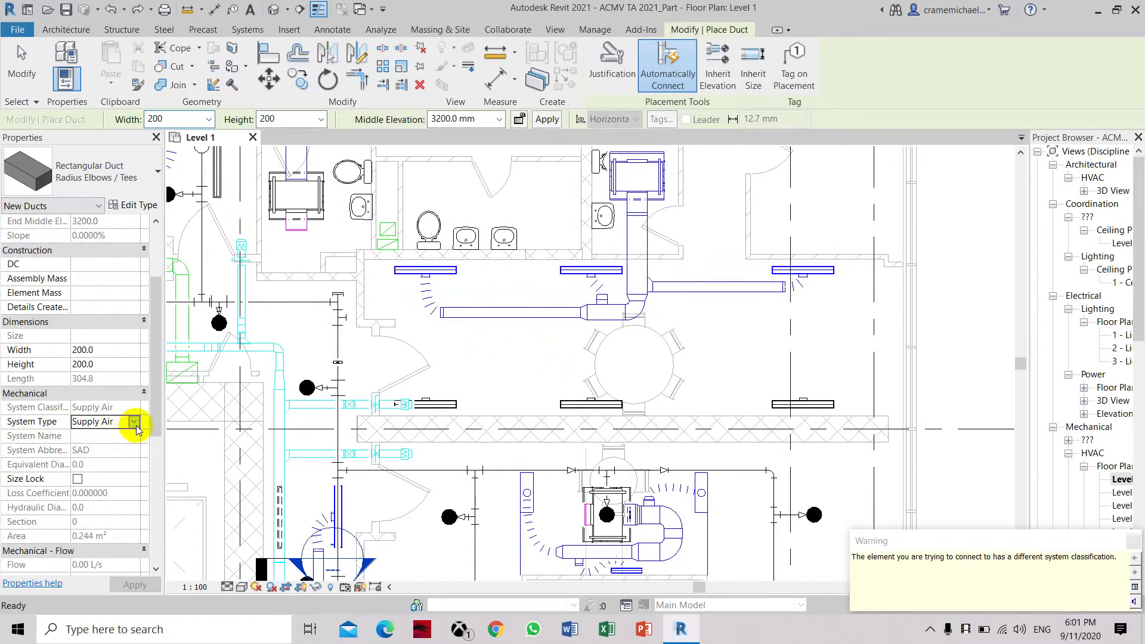
{"action": "left_click", "coordinate": [134, 423]}
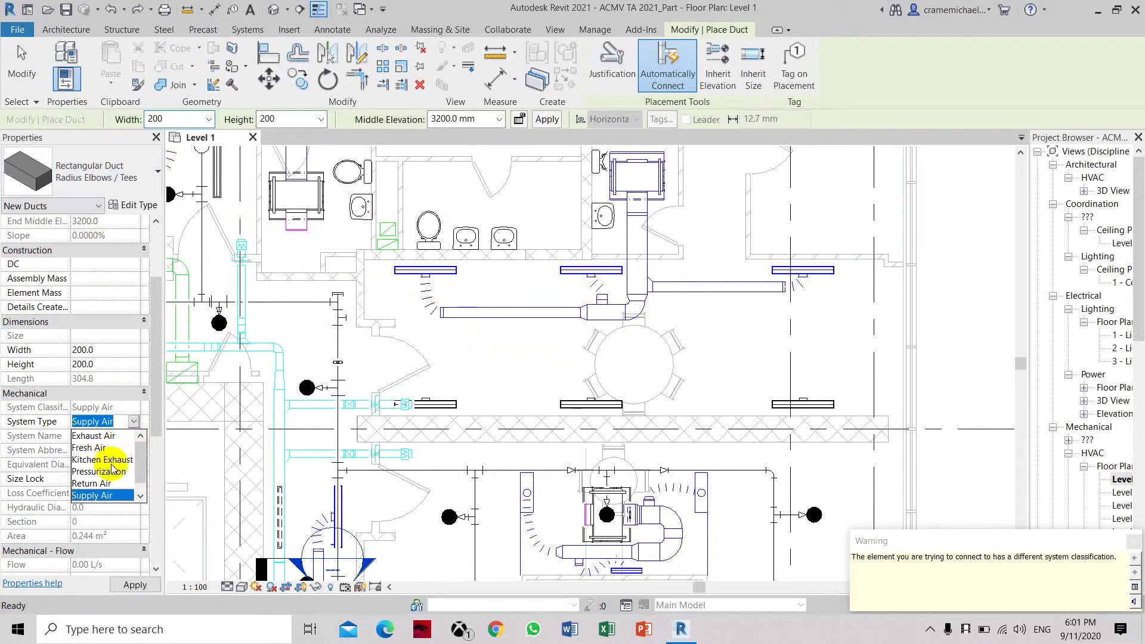
{"action": "left_click", "coordinate": [98, 483]}
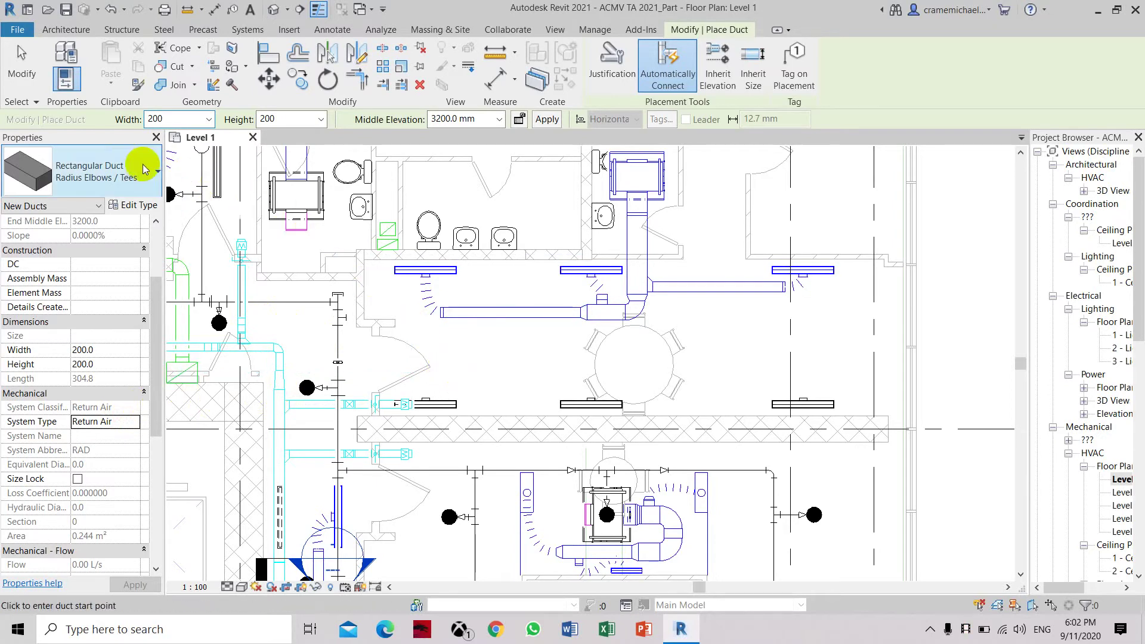
- Draw a 200 x 200 mm return duct at 3200 mm elevation above the lower diffuser row, from the leftmost diffuser towards the middle one
{"action": "left_click", "coordinate": [248, 36]}
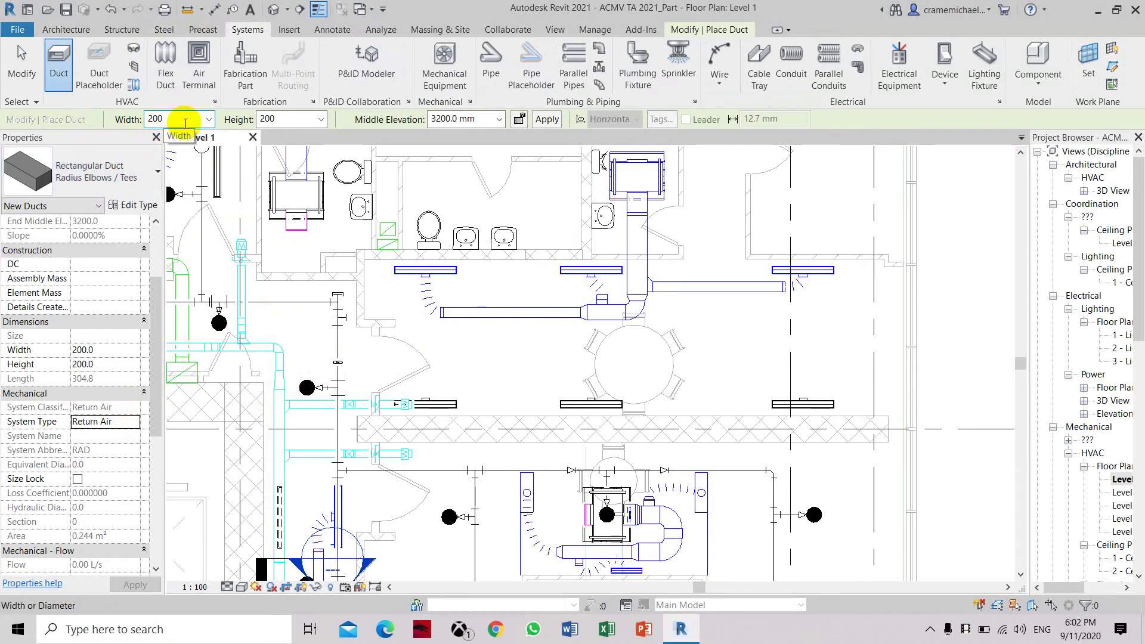
{"action": "left_click", "coordinate": [279, 119]}
{"action": "left_click", "coordinate": [439, 119]}
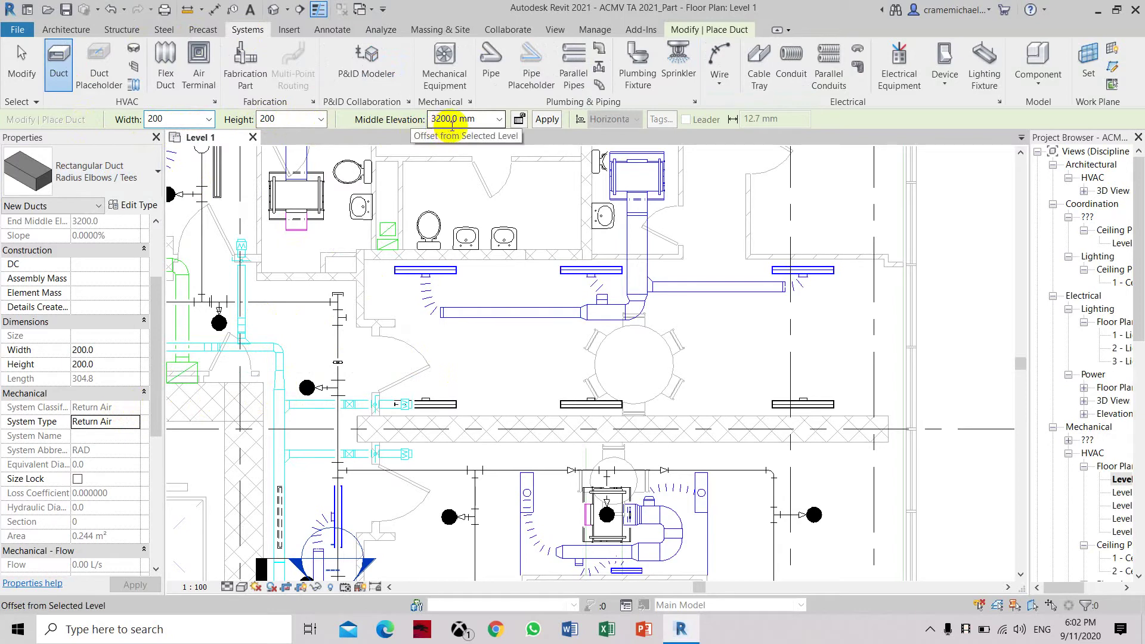
{"action": "left_click", "coordinate": [443, 373]}
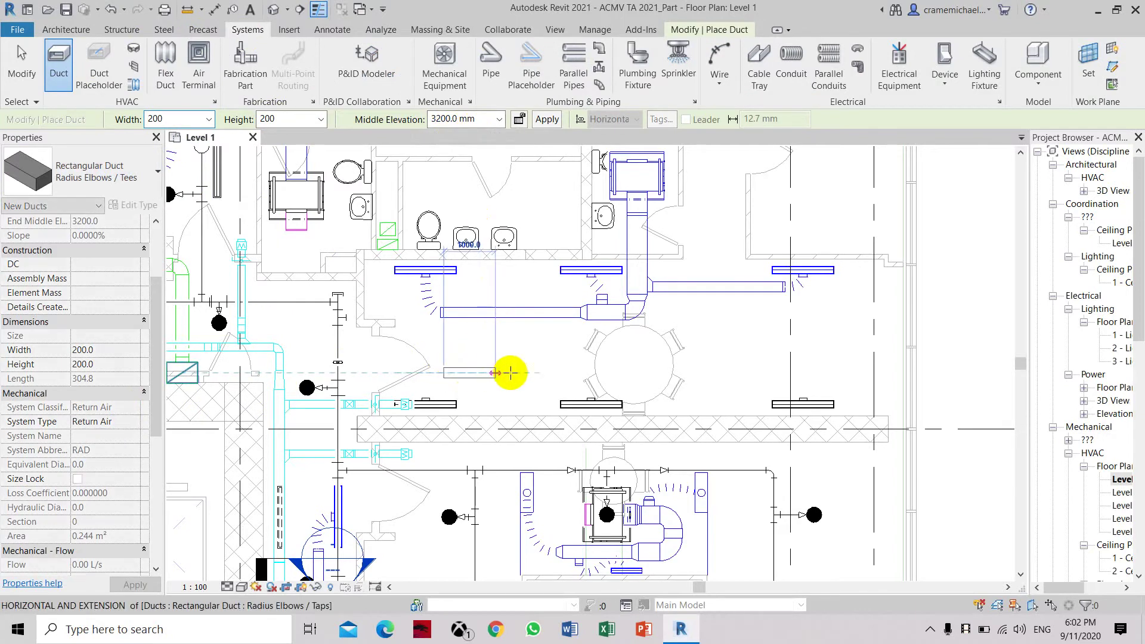
{"action": "left_click", "coordinate": [577, 373]}
- Continue the return duct horizontally past the dining table with a width of 300 mm
{"action": "left_click", "coordinate": [193, 119]}
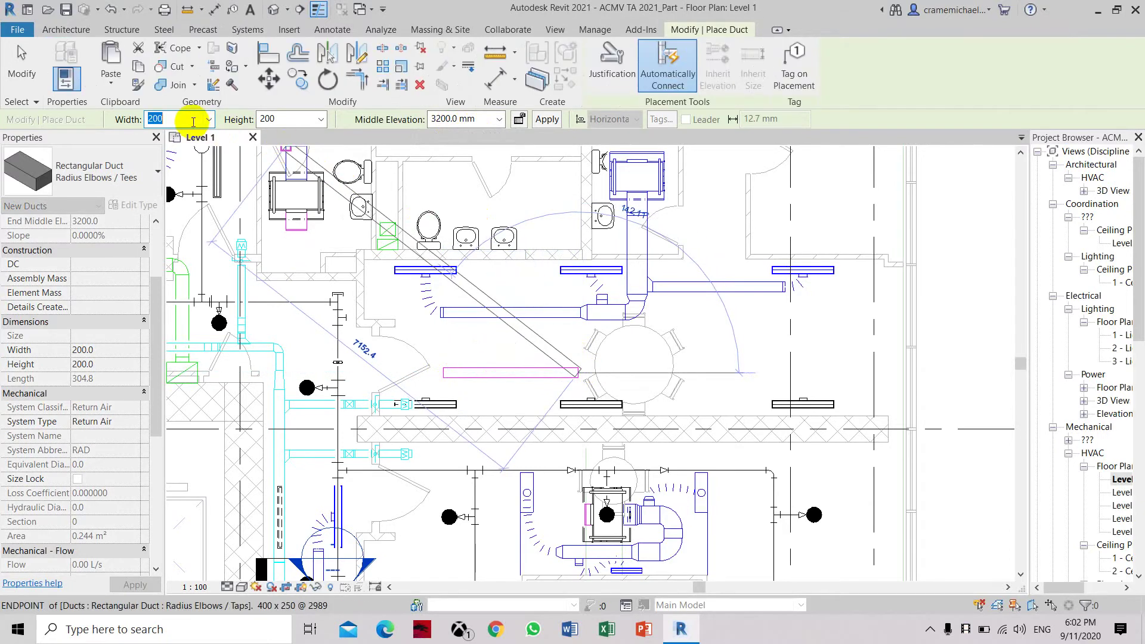
{"action": "type", "text": "300"}
{"action": "key", "text": "Return"}
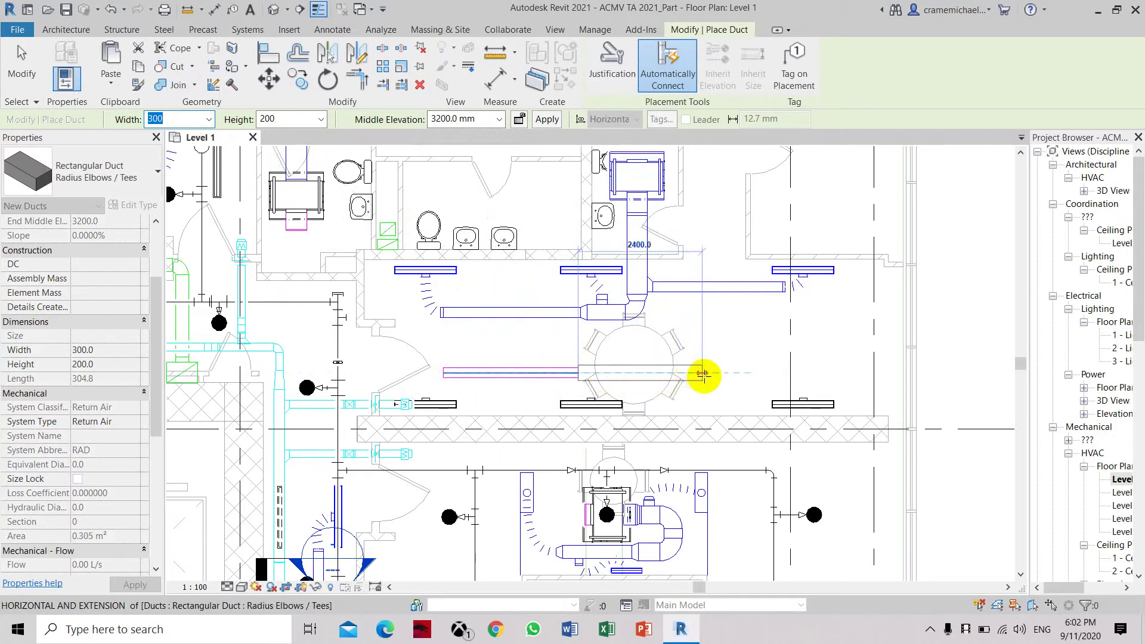
{"action": "left_click", "coordinate": [727, 372]}
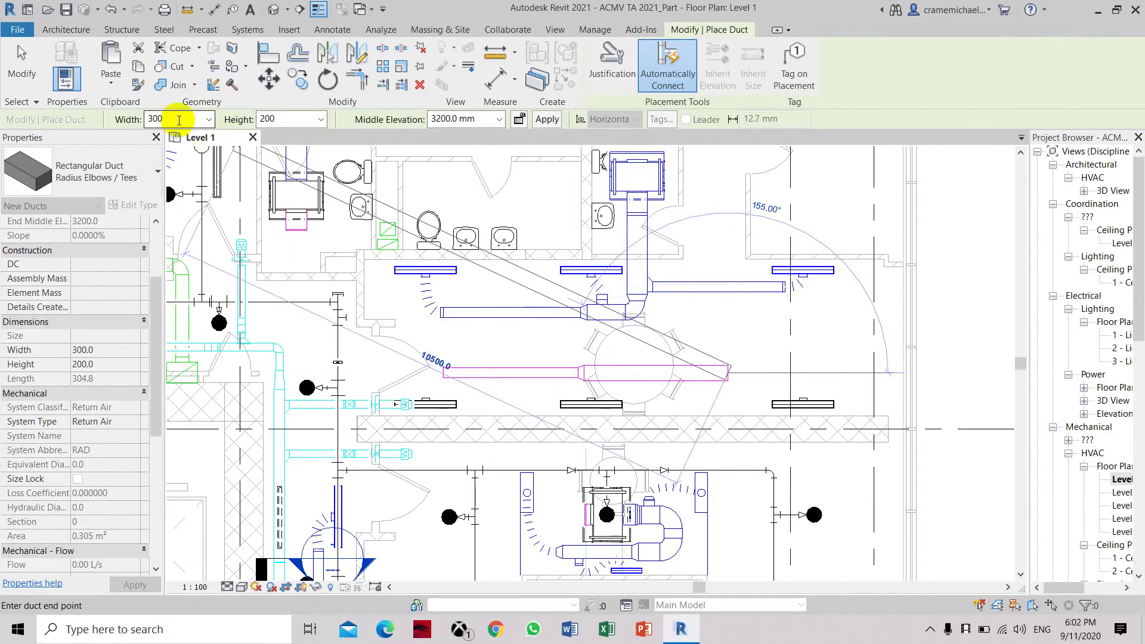
- Widen the return duct to 400 mm and route it upwards and around to the return connection of the dining room's fan coil unit
{"action": "key", "text": "Return"}
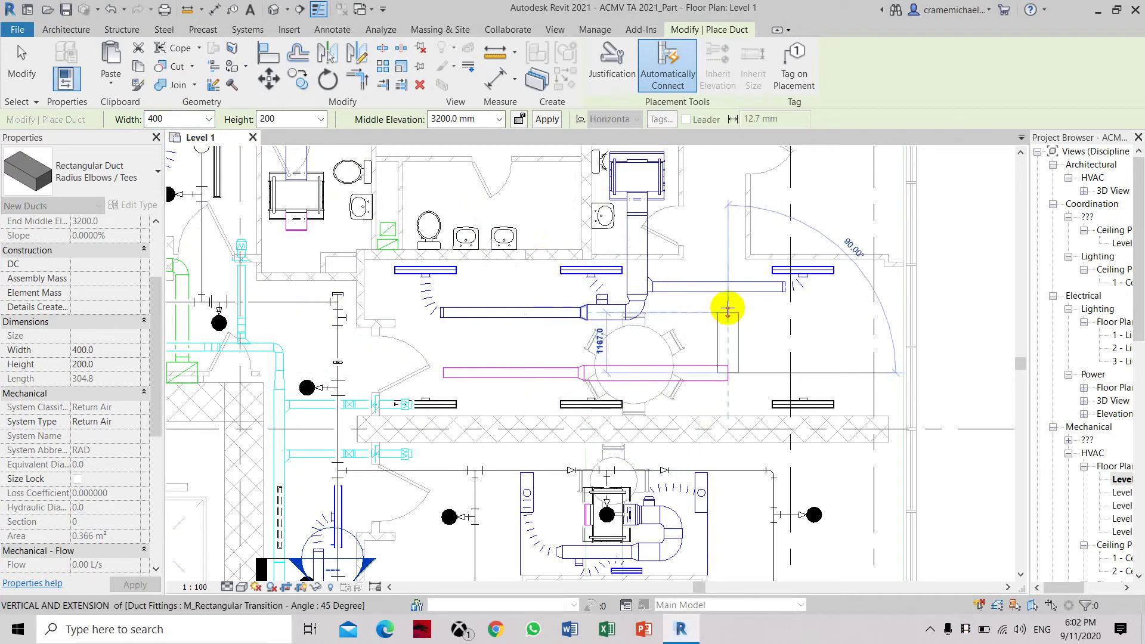
{"action": "left_click", "coordinate": [728, 309]}
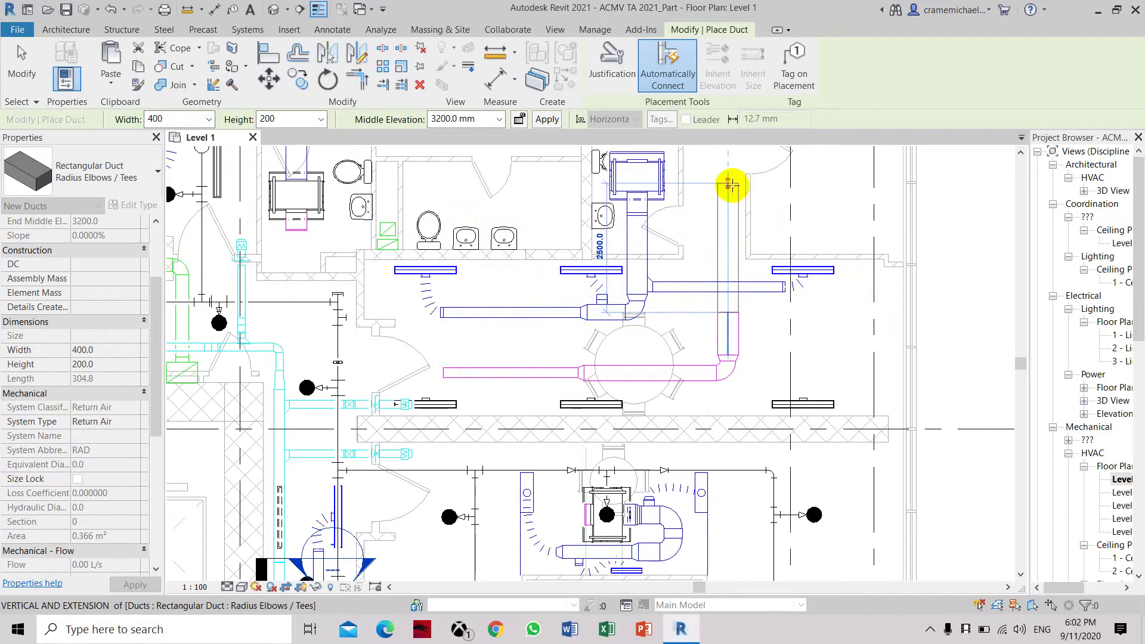
{"action": "scroll", "coordinate": [730, 262], "scroll_direction": "up", "scroll_amount": 3}
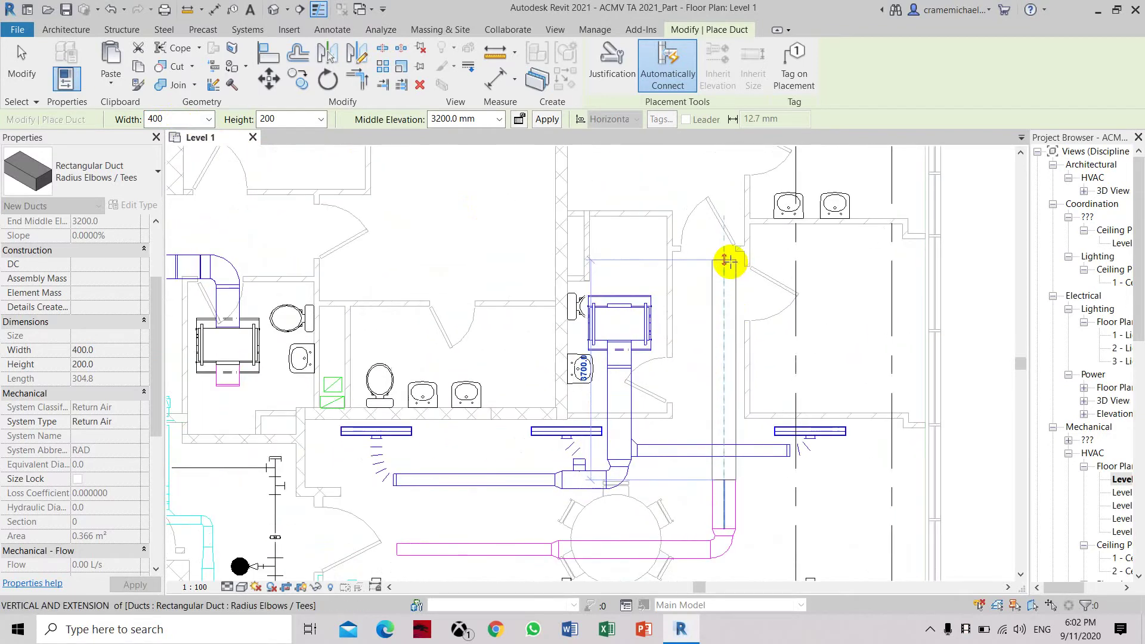
{"action": "scroll", "coordinate": [728, 260], "scroll_direction": "up", "scroll_amount": 2}
{"action": "left_click", "coordinate": [727, 258]}
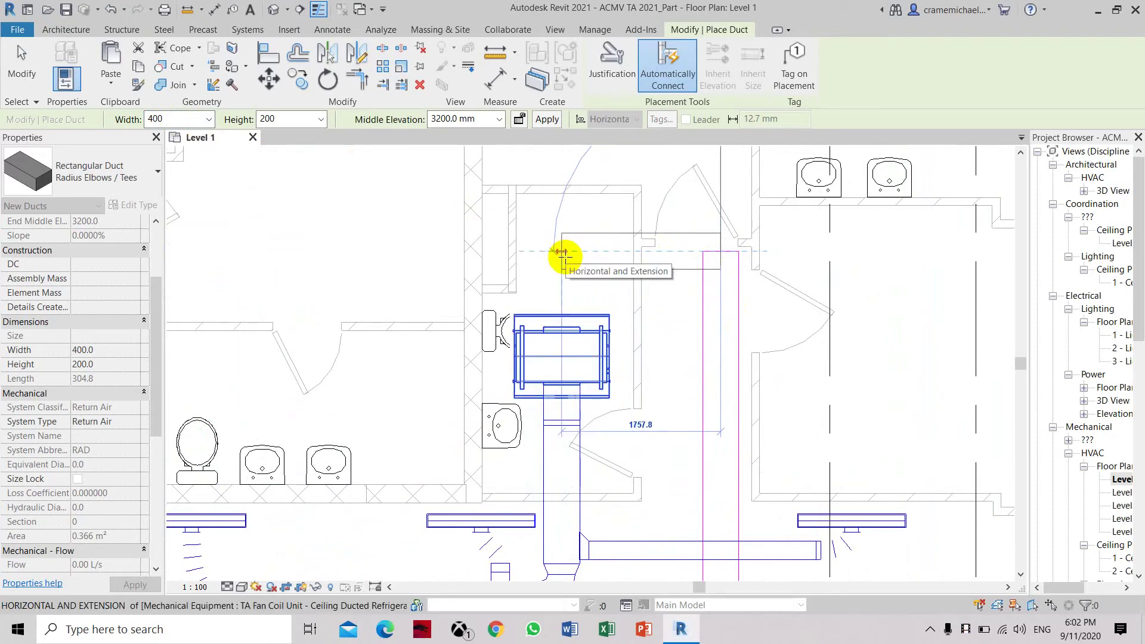
{"action": "left_click", "coordinate": [565, 256]}
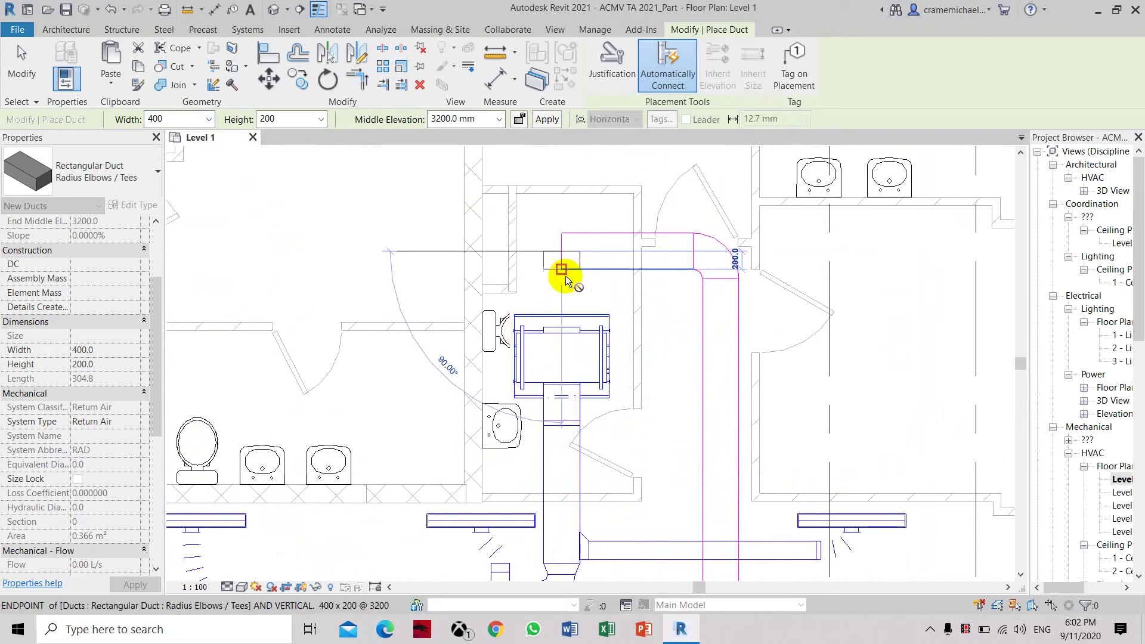
{"action": "left_click", "coordinate": [563, 324]}
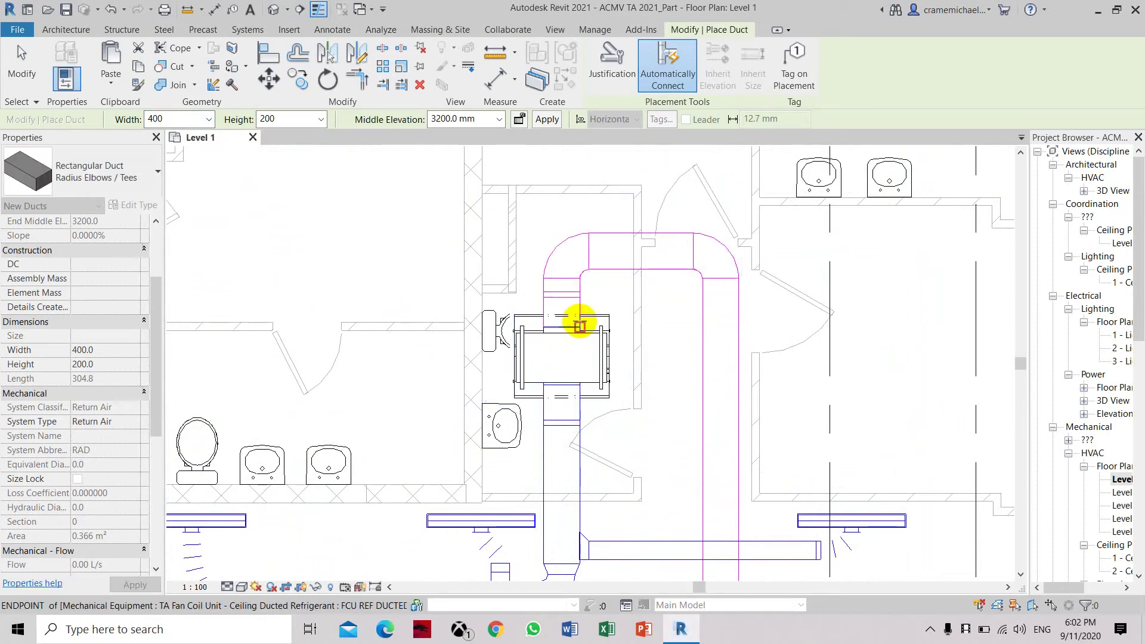
{"action": "key", "text": "Escape"}
{"action": "key", "text": "Escape"}
- Connect the lower row's leftmost slot diffuser to the open end of the return duct with a 200 mm diameter Return Air flex duct
{"action": "scroll", "coordinate": [614, 257], "scroll_direction": "down", "scroll_amount": 4}
{"action": "middle_click_drag", "start_coordinate": [605, 413], "coordinate": [638, 312]}
{"action": "scroll", "coordinate": [475, 349], "scroll_direction": "up", "scroll_amount": 2}
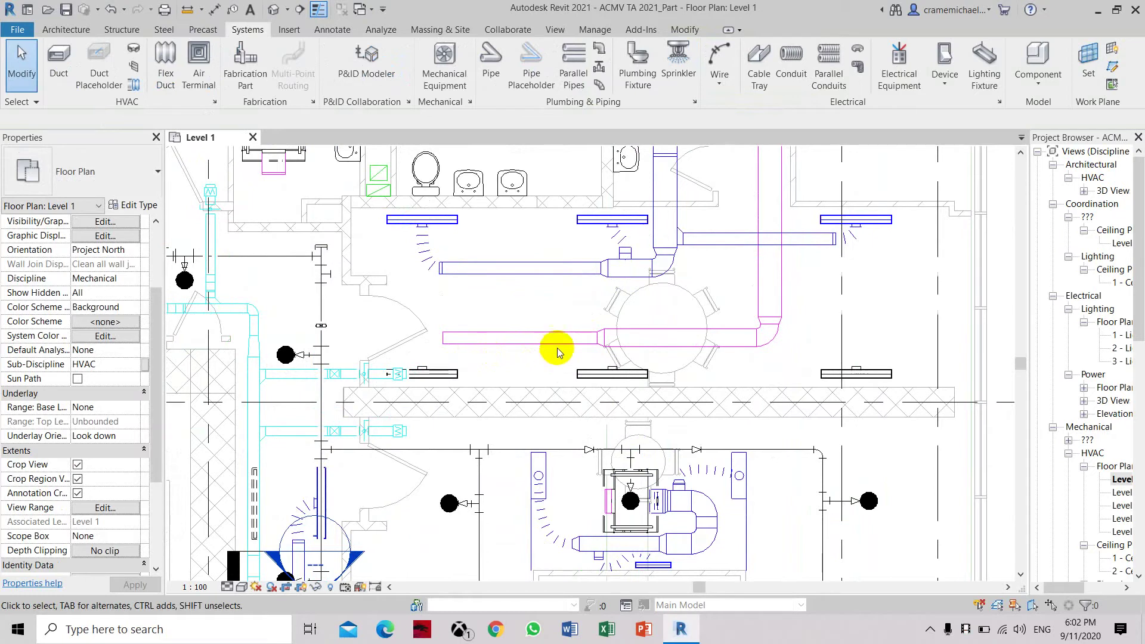
{"action": "middle_click_drag", "start_coordinate": [781, 308], "coordinate": [695, 396]}
{"action": "scroll", "coordinate": [440, 373], "scroll_direction": "up", "scroll_amount": 3}
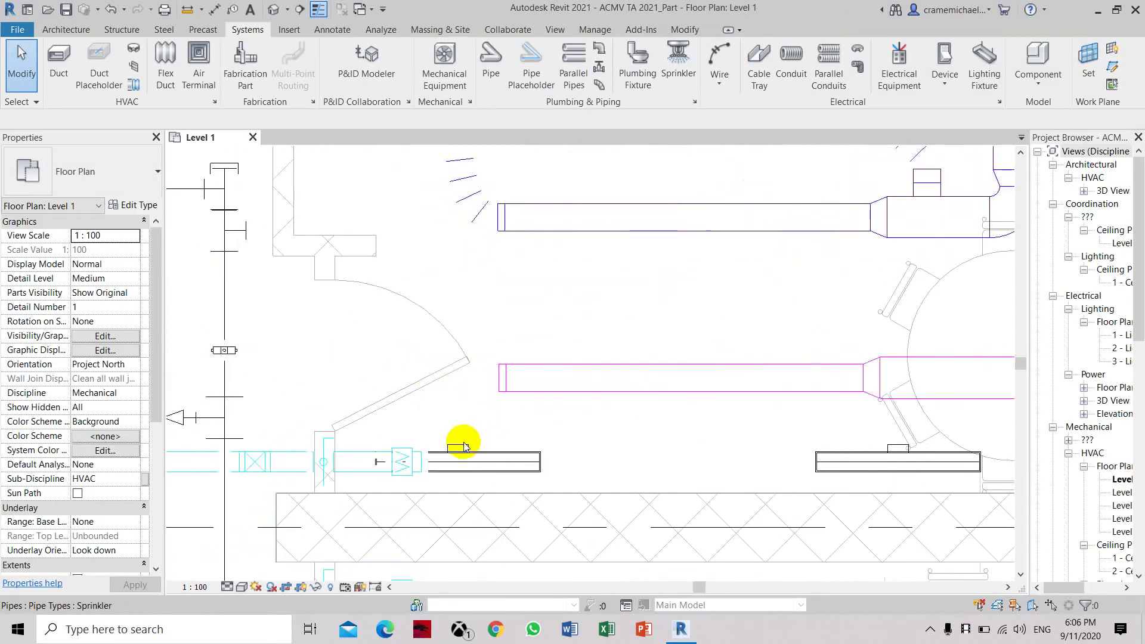
{"action": "scroll", "coordinate": [445, 387], "scroll_direction": "down", "scroll_amount": 2}
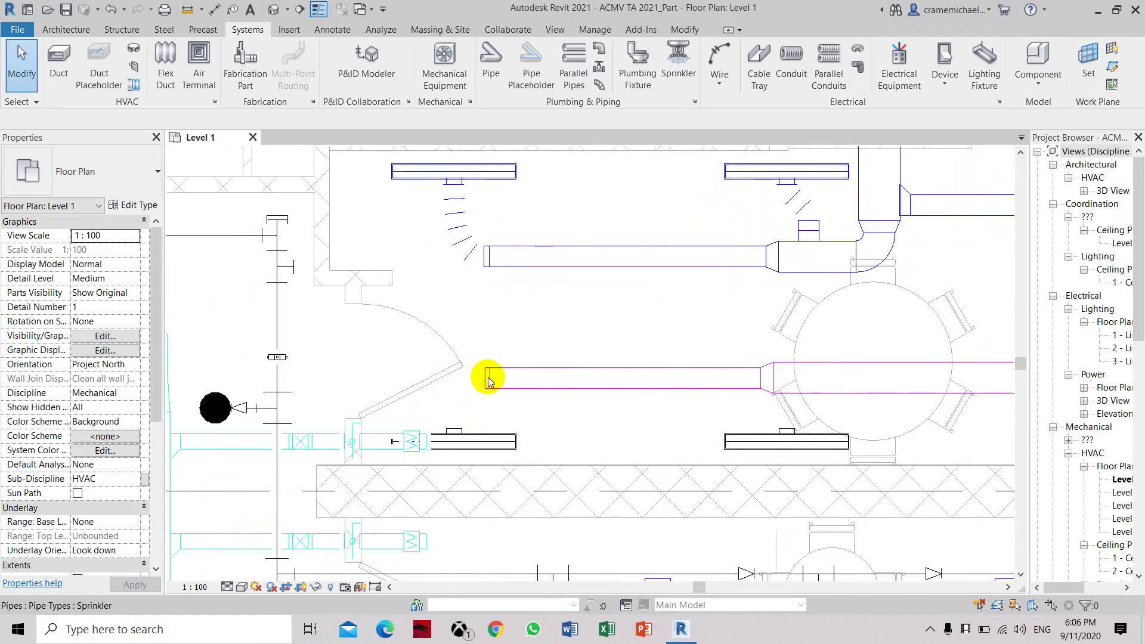
{"action": "left_click", "coordinate": [172, 62]}
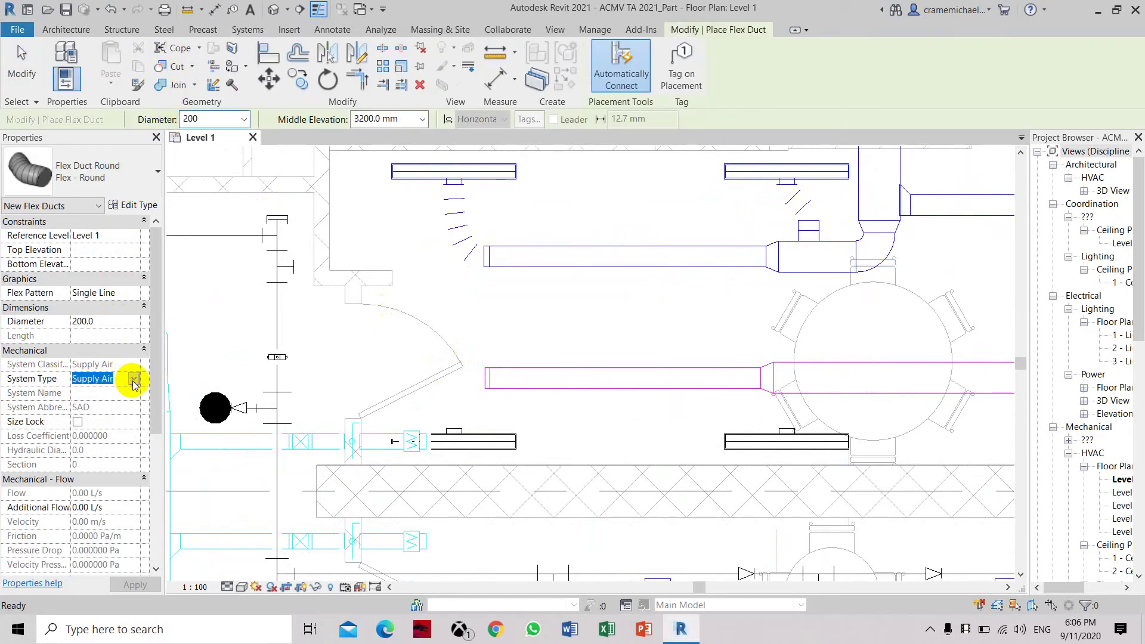
{"action": "left_click", "coordinate": [133, 380]}
{"action": "left_click", "coordinate": [109, 429]}
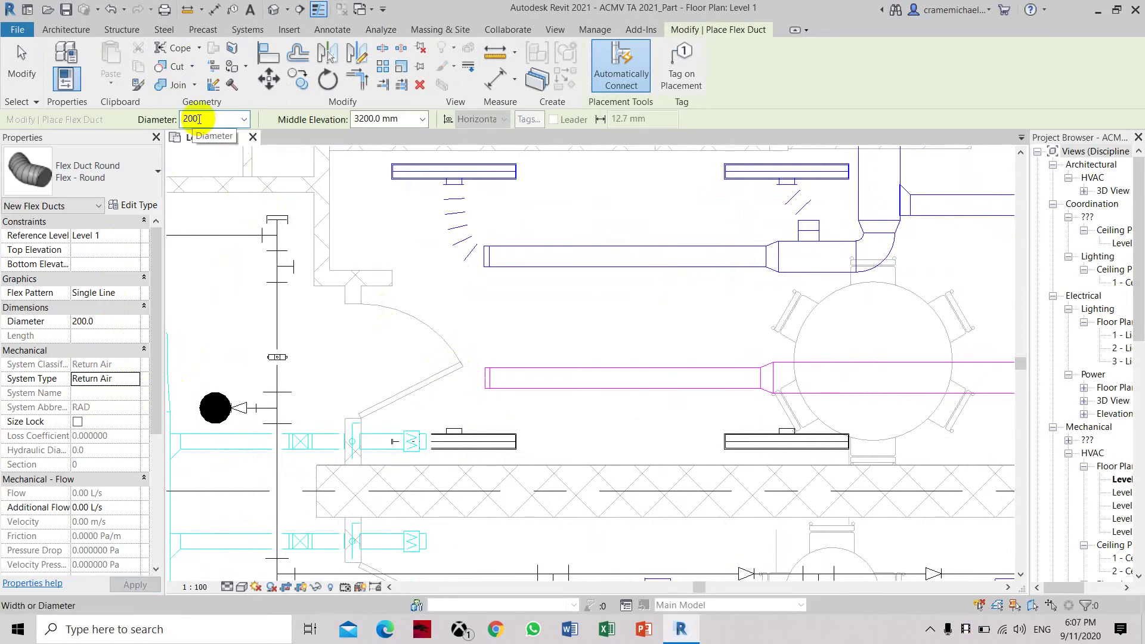
{"action": "scroll", "coordinate": [471, 430], "scroll_direction": "up", "scroll_amount": 4}
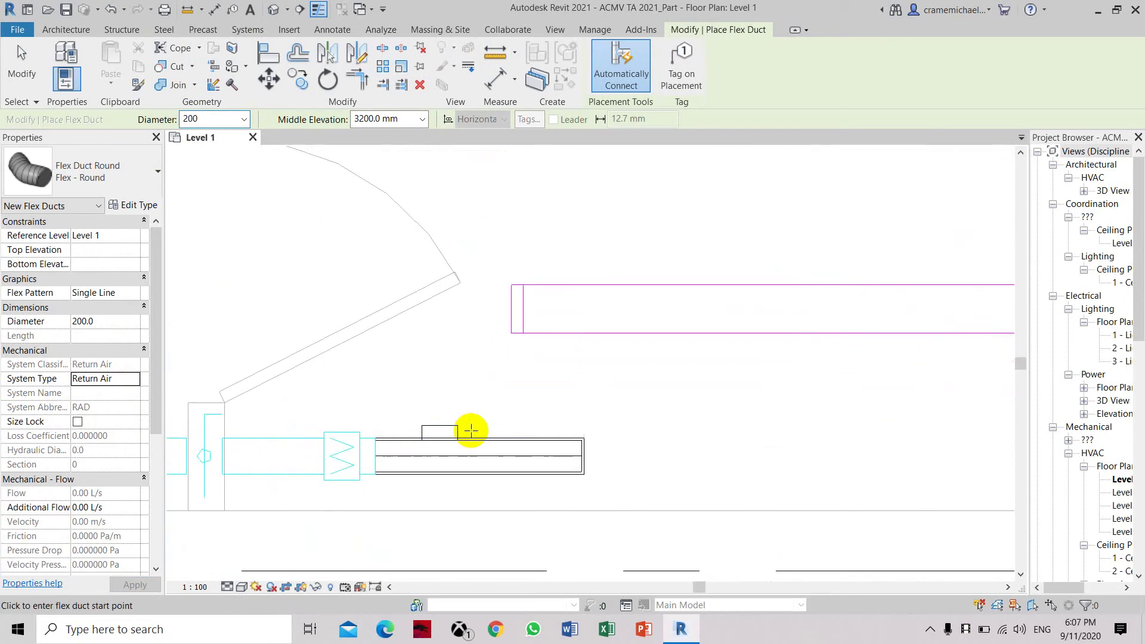
{"action": "left_click", "coordinate": [440, 430]}
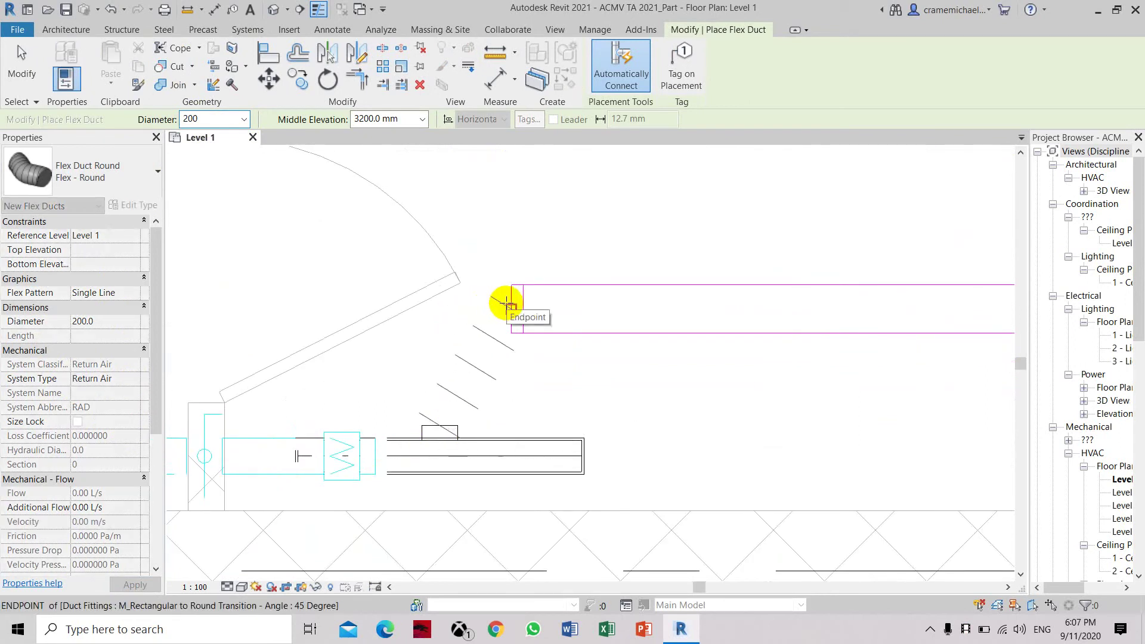
{"action": "left_click", "coordinate": [507, 303]}
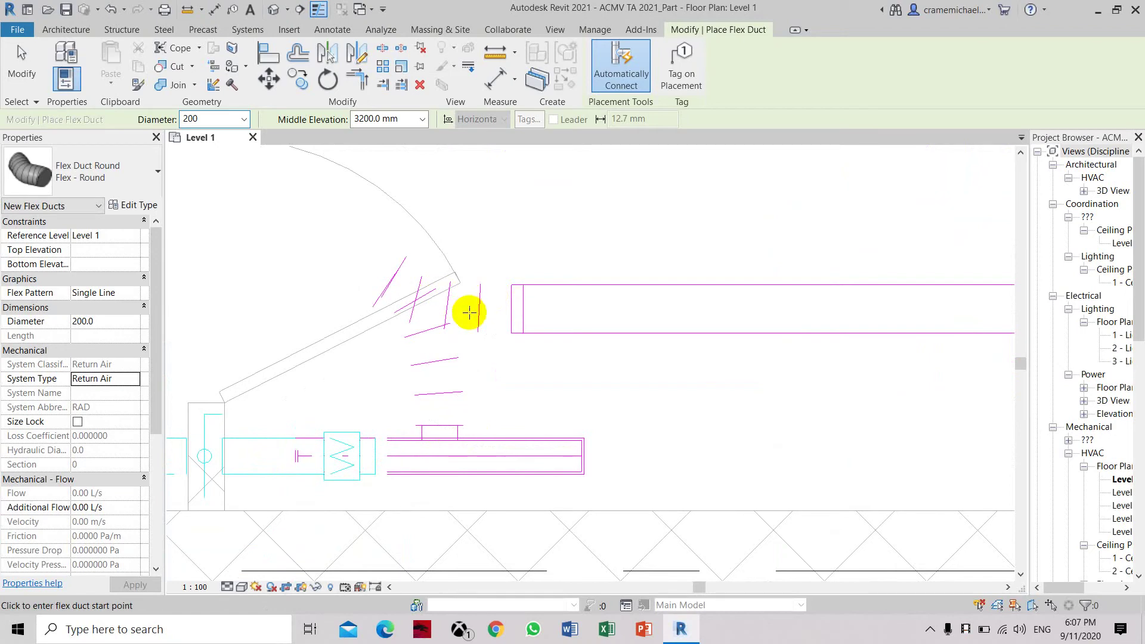
{"action": "key", "text": "Escape"}
- Set the elevation of the lower row's leftmost return slot diffuser to 2800 mm
{"action": "scroll", "coordinate": [470, 348], "scroll_direction": "down", "scroll_amount": 3}
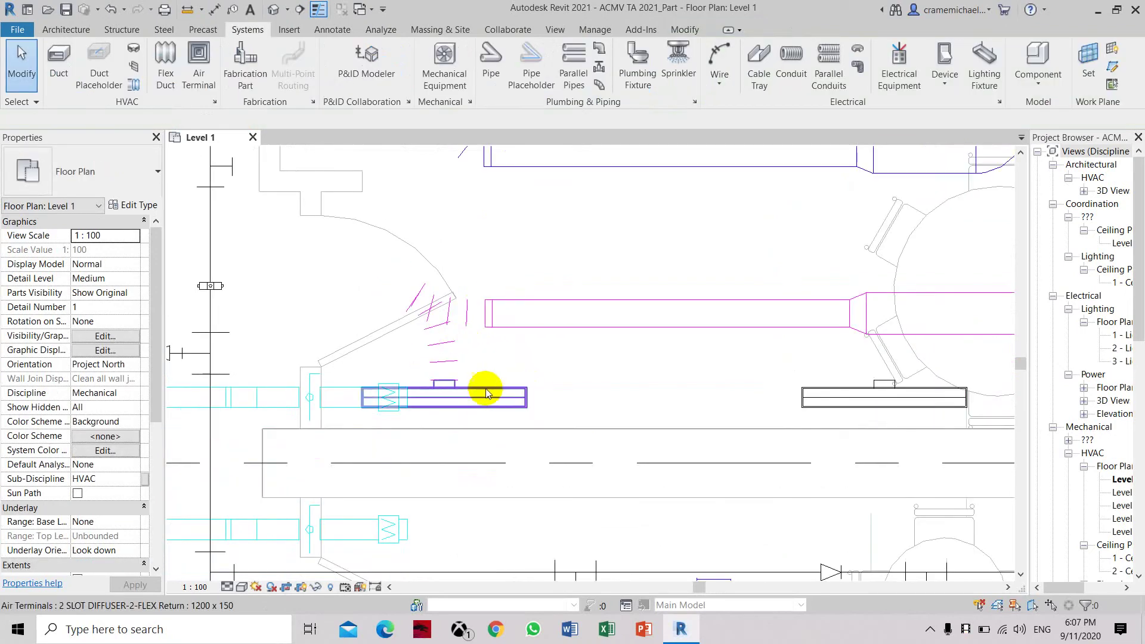
{"action": "middle_click_drag", "start_coordinate": [490, 399], "coordinate": [419, 367]}
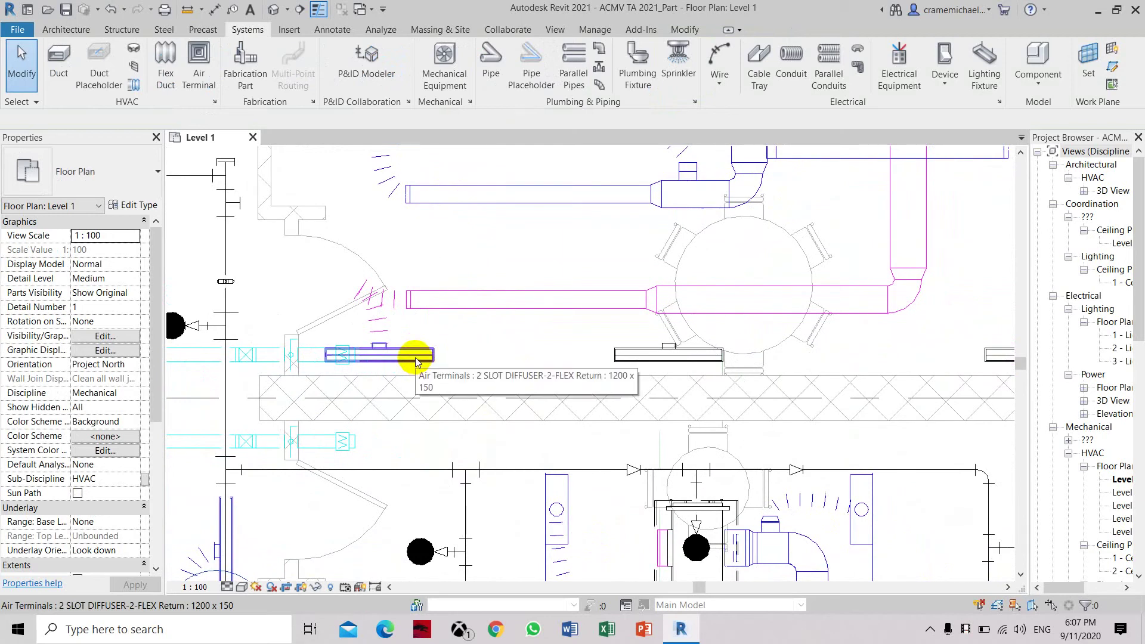
{"action": "left_click", "coordinate": [415, 356]}
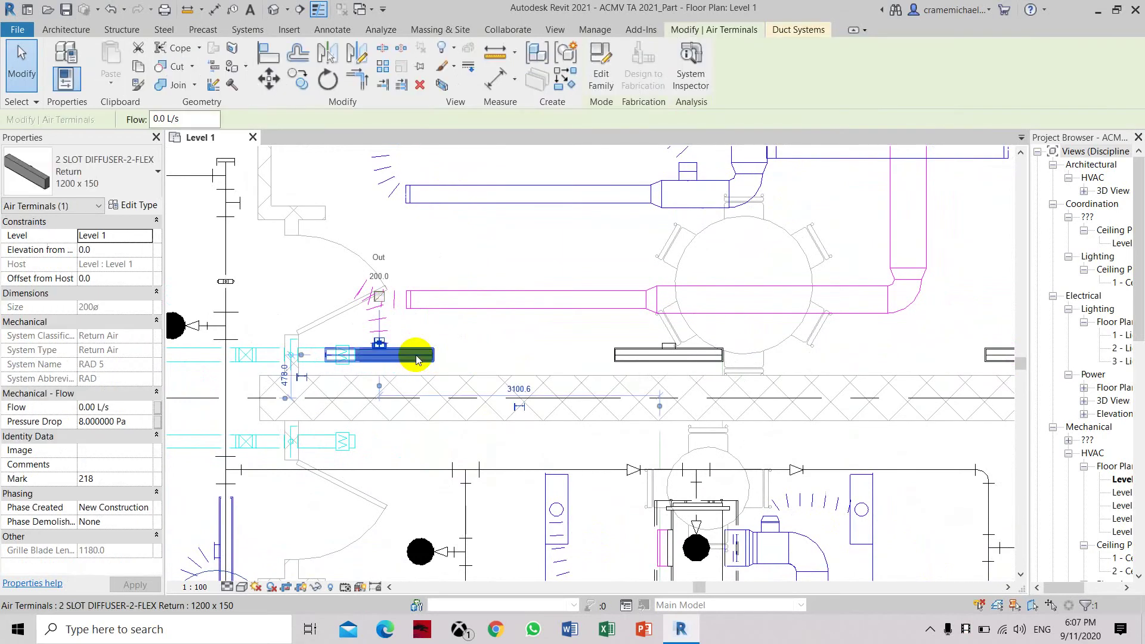
{"action": "left_click", "coordinate": [57, 246]}
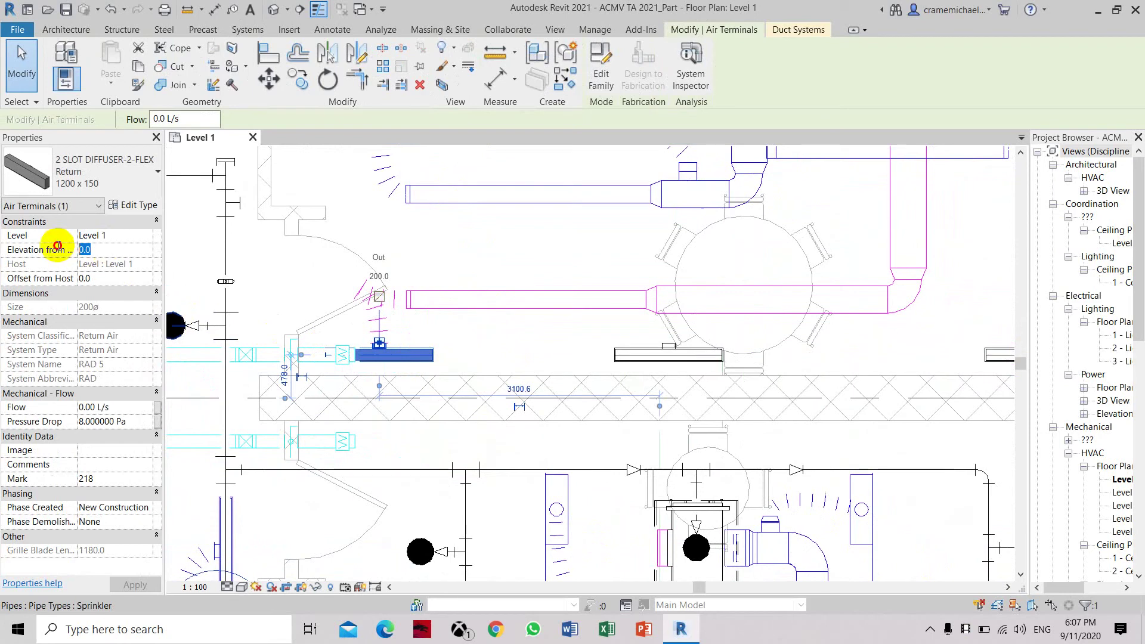
{"action": "type", "text": "280"}
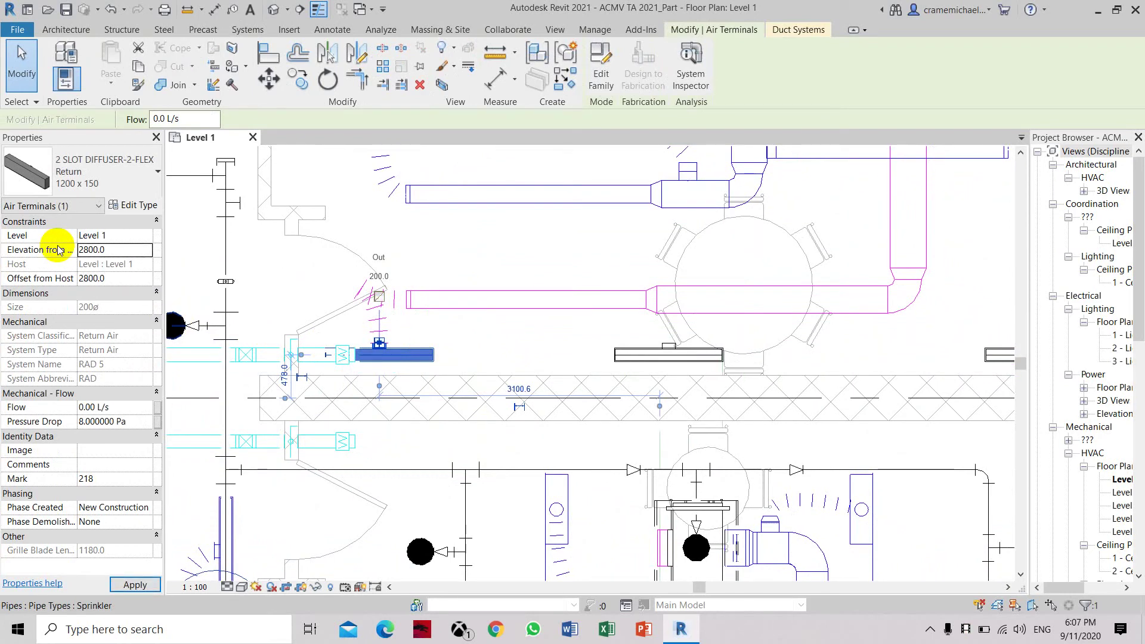
{"action": "scroll", "coordinate": [420, 335], "scroll_direction": "up", "scroll_amount": 2}
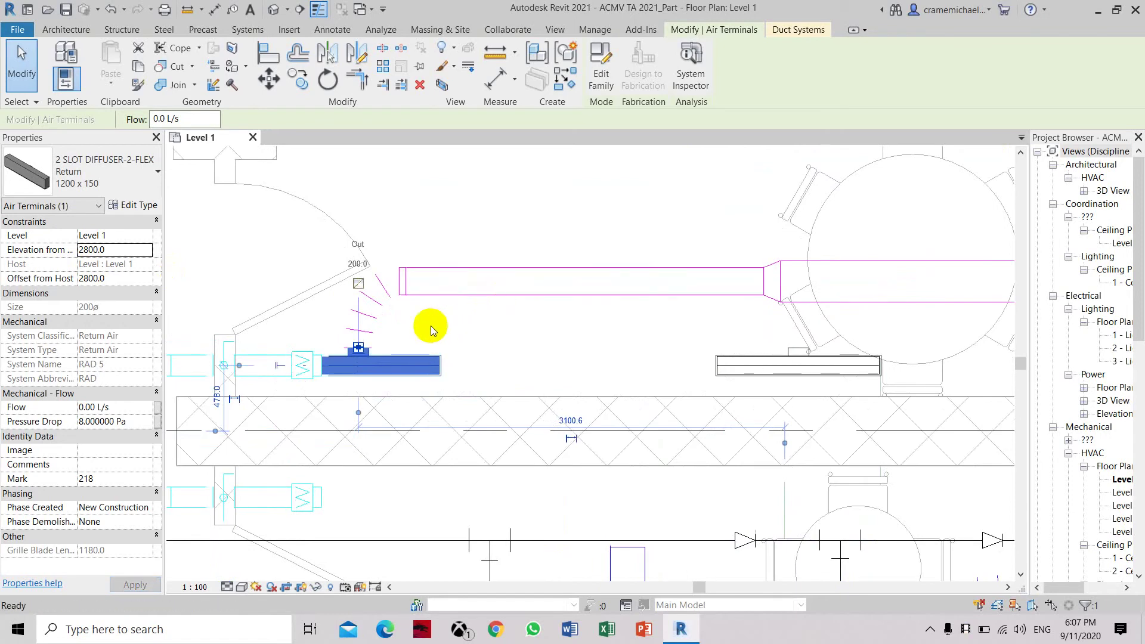
{"action": "left_click", "coordinate": [431, 325]}
{"action": "scroll", "coordinate": [371, 318], "scroll_direction": "up", "scroll_amount": 1}
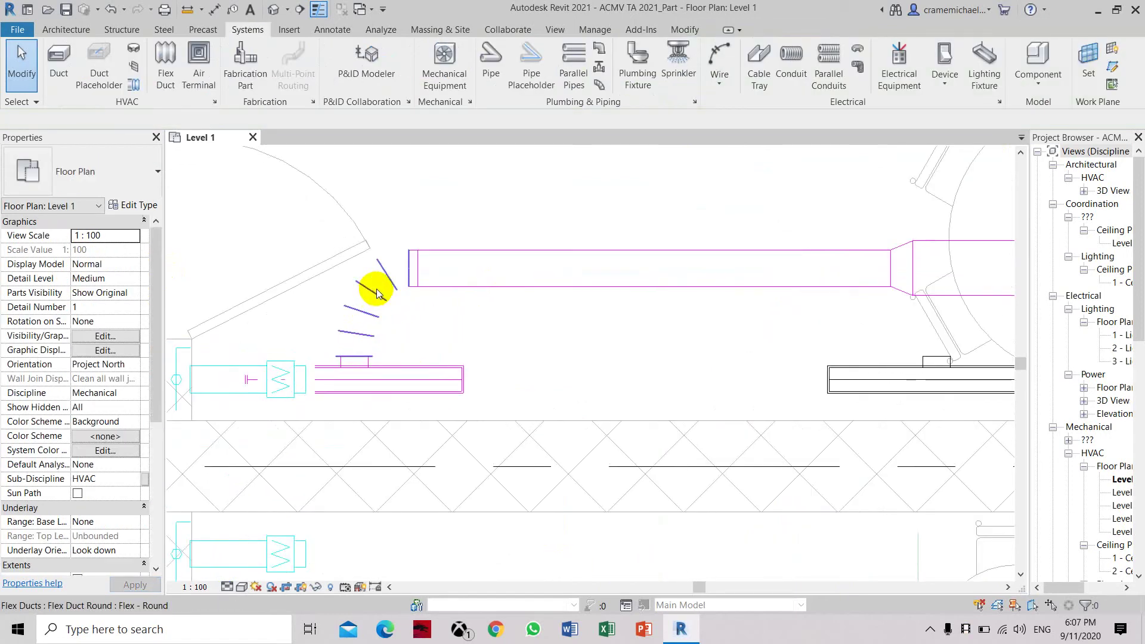
{"action": "scroll", "coordinate": [377, 311], "scroll_direction": "down", "scroll_amount": 1}
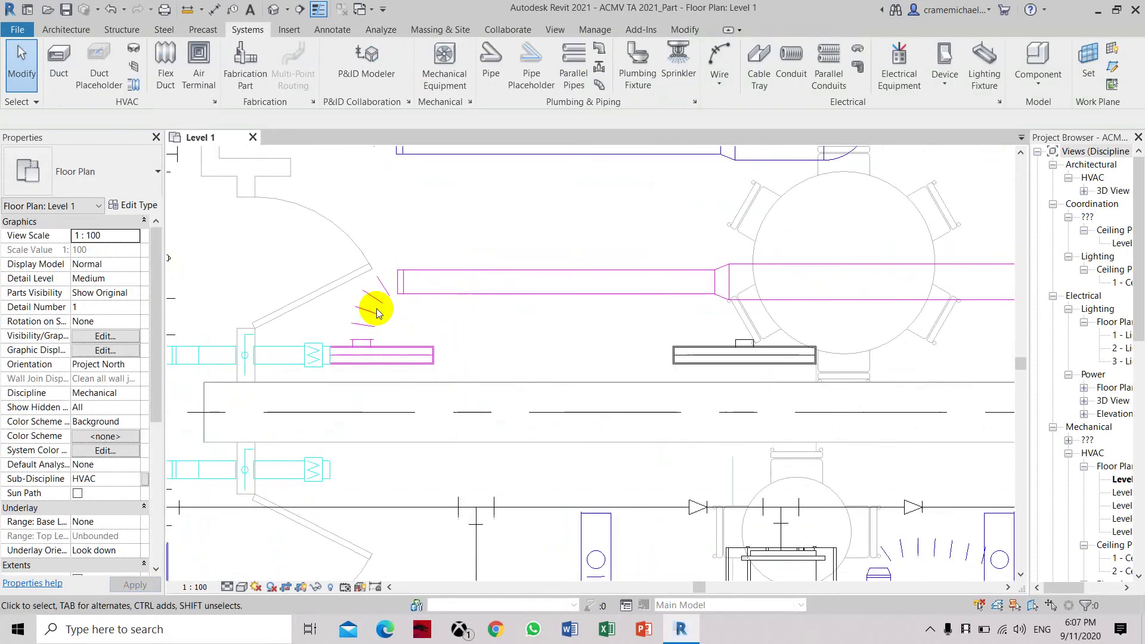
- Set the elevation of the lower row's middle return slot diffuser to 2800 mm
{"action": "middle_click_drag", "start_coordinate": [706, 369], "coordinate": [514, 376]}
{"action": "left_click", "coordinate": [514, 376]}
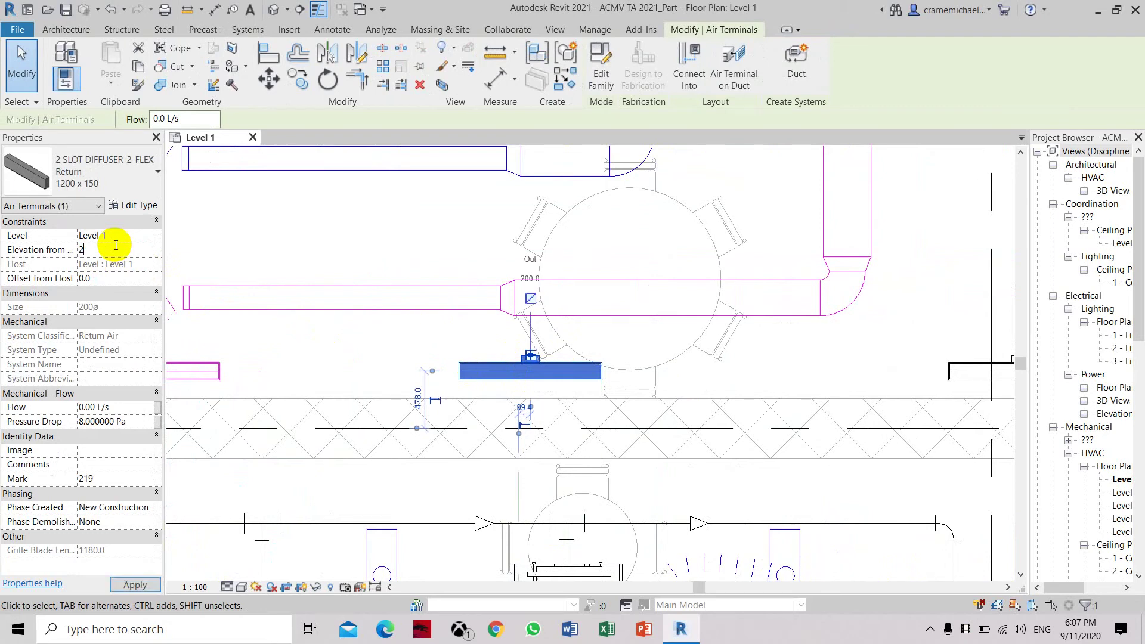
{"action": "key", "text": "Return"}
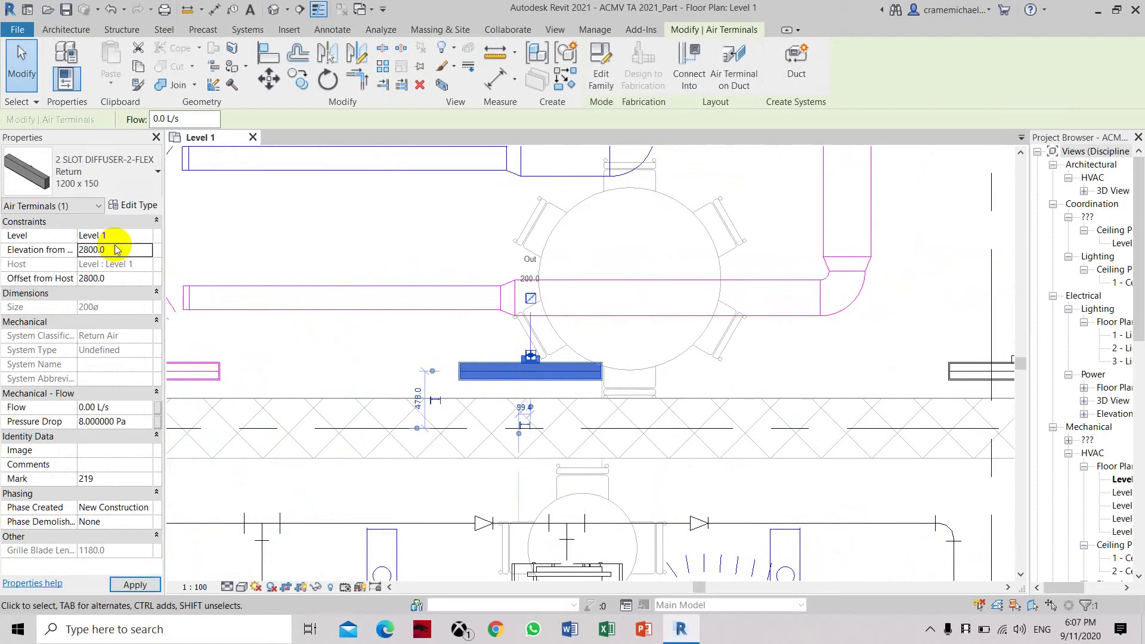
- Try to set the elevation of the lower row's rightmost return slot diffuser to 2800 mm
{"action": "left_click", "coordinate": [966, 373]}
{"action": "left_click", "coordinate": [106, 250]}
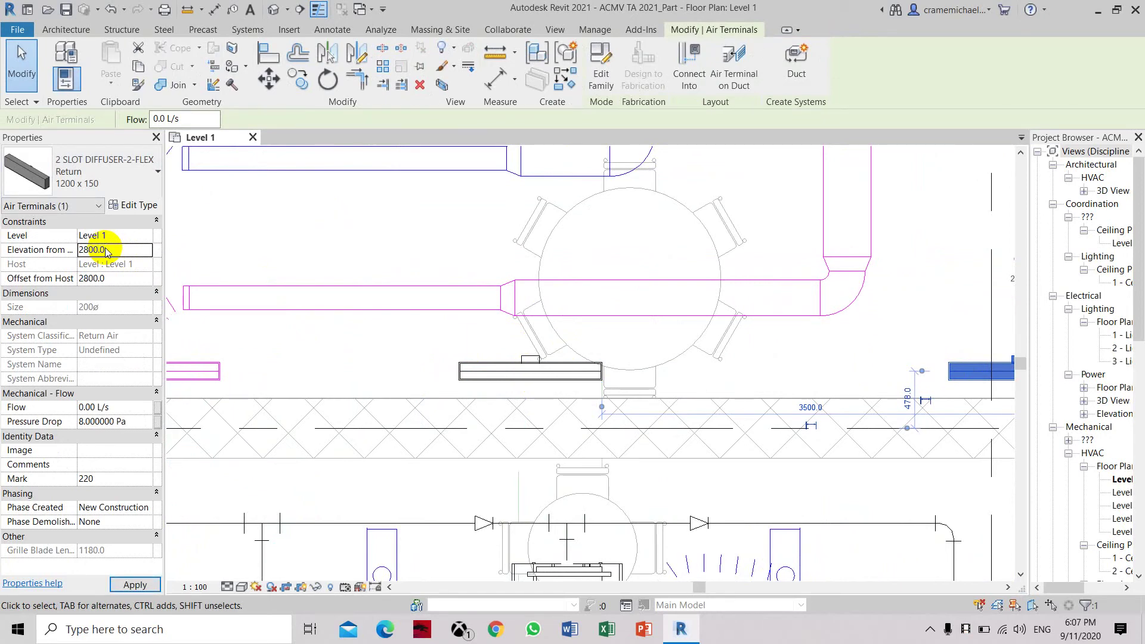
{"action": "key", "text": "Escape"}
- Draw a short 200 mm diameter Taps round duct at 3200 mm elevation from the horizontal return duct toward the lower row's middle diffuser
{"action": "scroll", "coordinate": [501, 332], "scroll_direction": "down", "scroll_amount": 3}
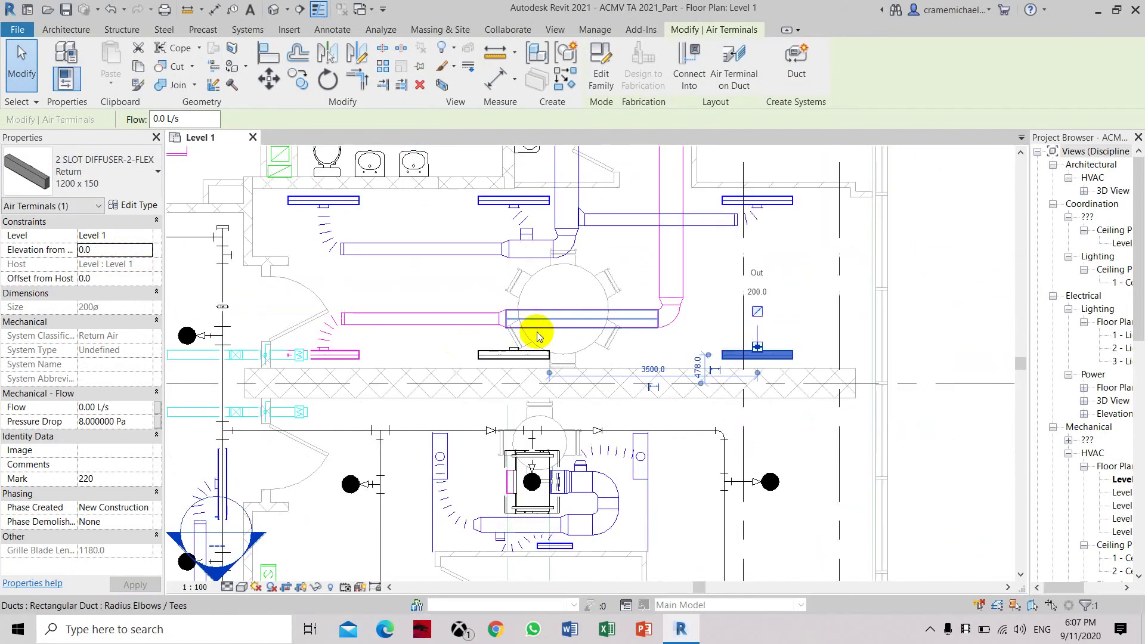
{"action": "scroll", "coordinate": [536, 331], "scroll_direction": "up", "scroll_amount": 4}
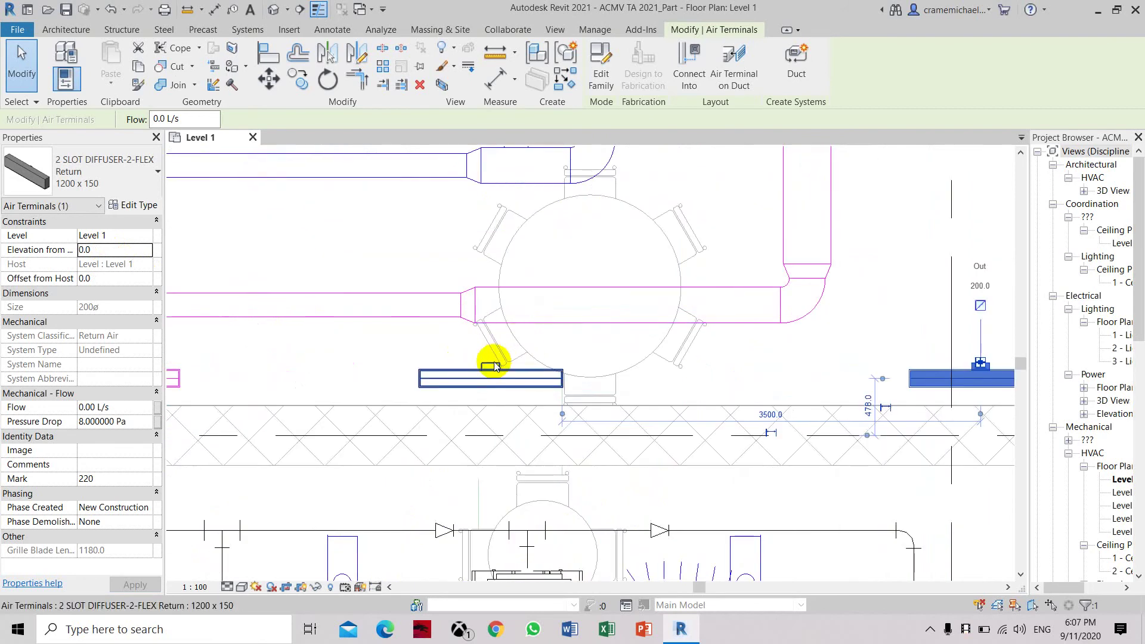
{"action": "scroll", "coordinate": [494, 366], "scroll_direction": "up", "scroll_amount": 1}
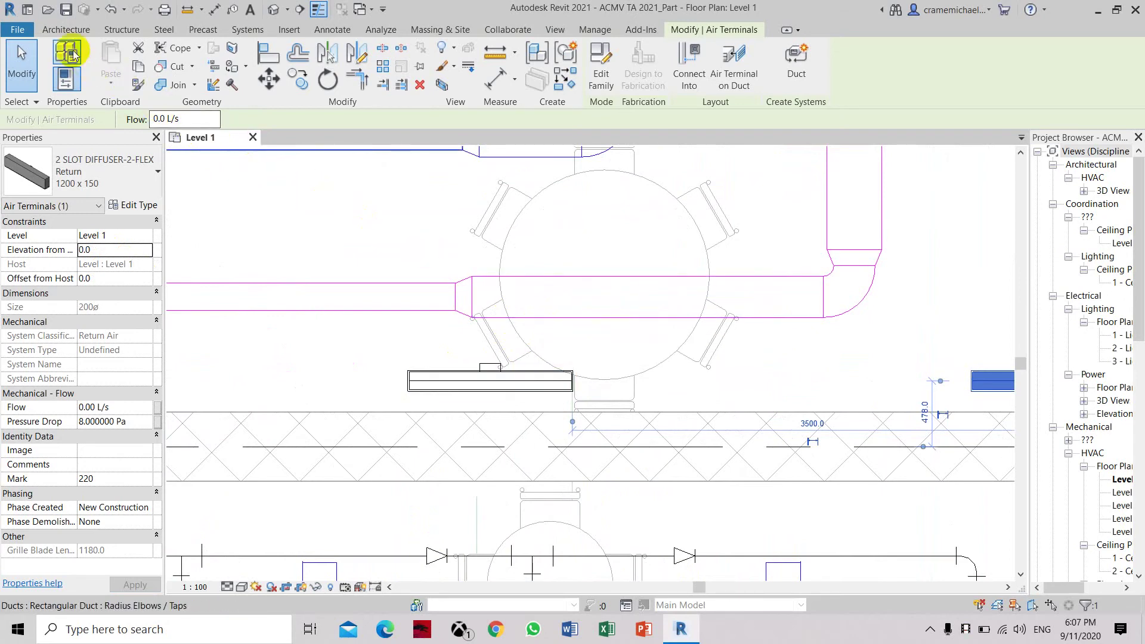
{"action": "left_click", "coordinate": [246, 30]}
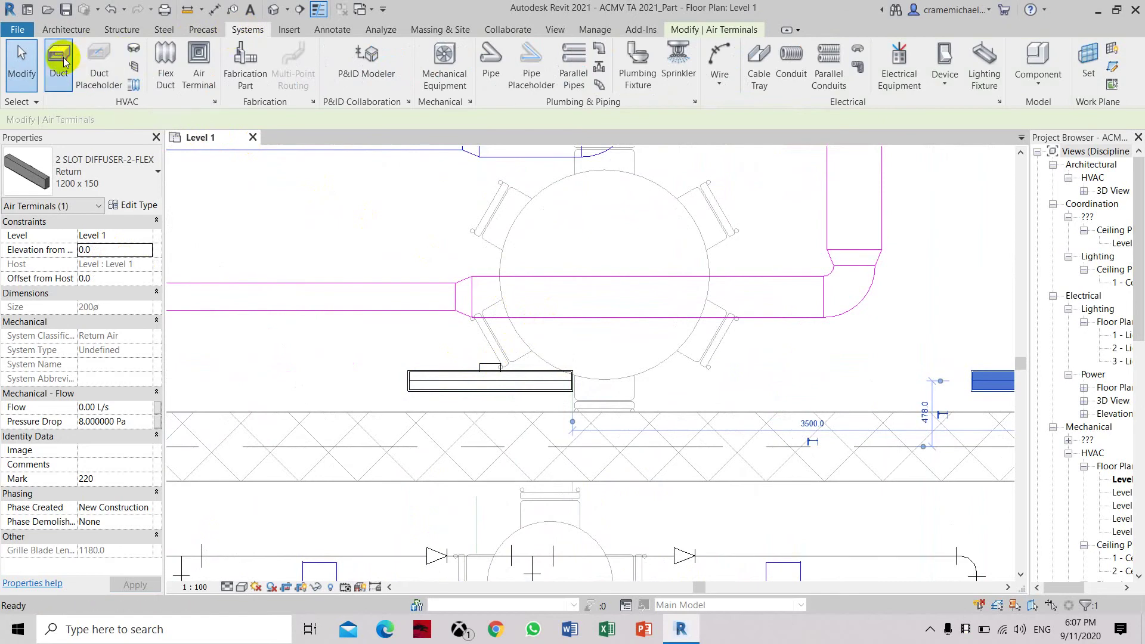
{"action": "left_click", "coordinate": [59, 56]}
{"action": "left_click", "coordinate": [107, 172]}
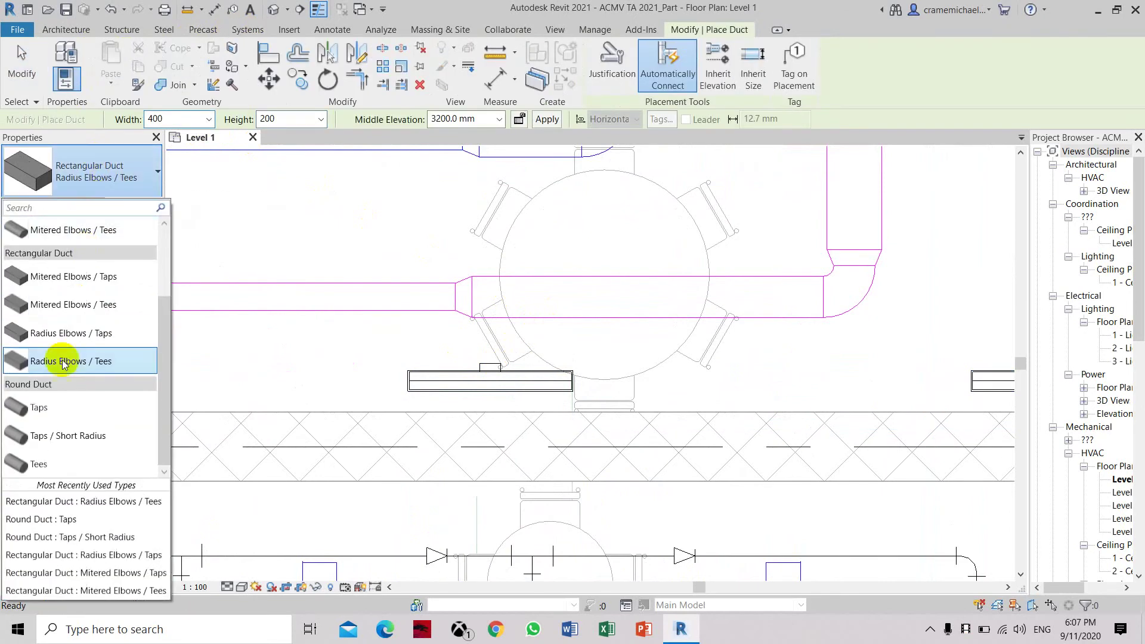
{"action": "left_click", "coordinate": [43, 407]}
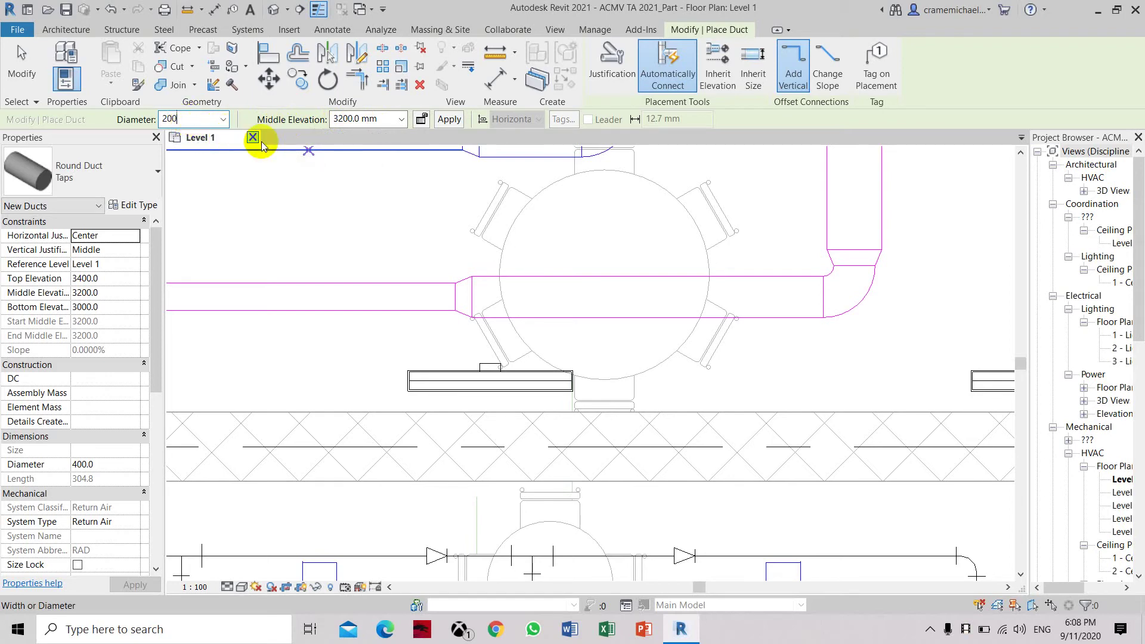
{"action": "left_click", "coordinate": [459, 119]}
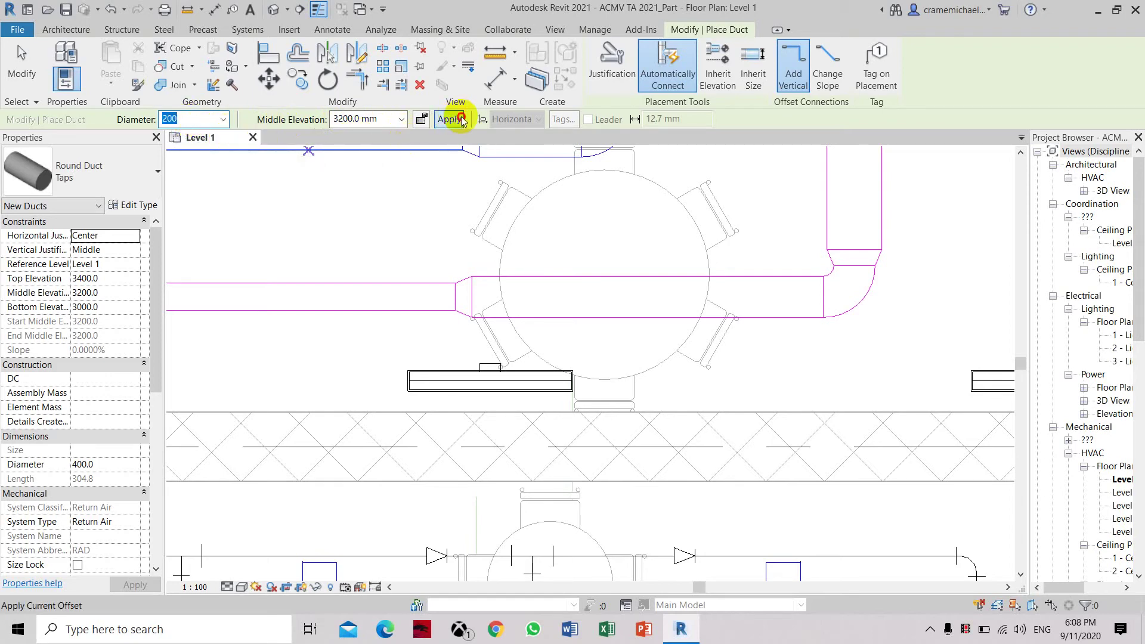
{"action": "left_click", "coordinate": [549, 321]}
{"action": "scroll", "coordinate": [549, 329], "scroll_direction": "up", "scroll_amount": 2}
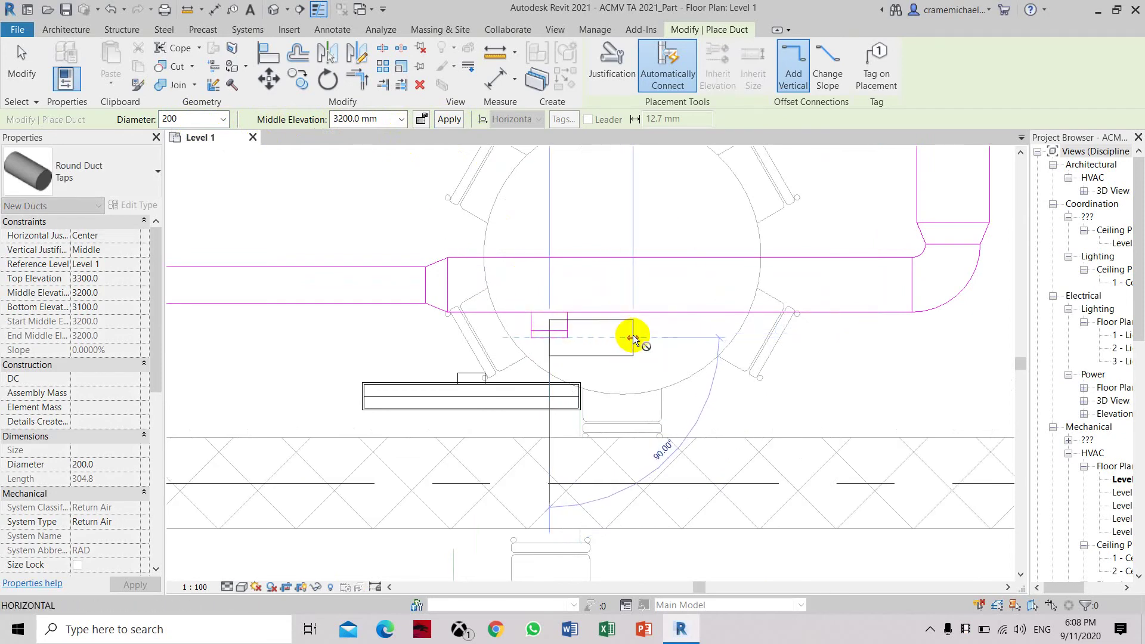
{"action": "key", "text": "Escape"}
{"action": "key", "text": "Escape"}
{"action": "scroll", "coordinate": [455, 325], "scroll_direction": "down", "scroll_amount": 2}
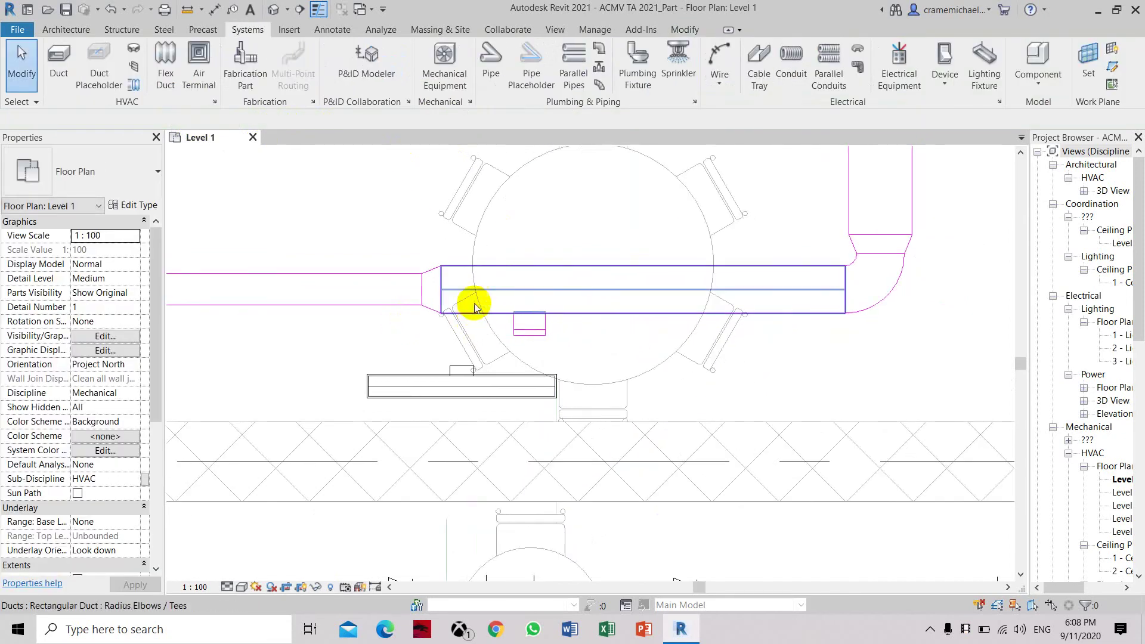
- Connect the lower row's middle return slot diffuser to the short round branch duct with a 200 mm diameter flex duct
{"action": "scroll", "coordinate": [482, 337], "scroll_direction": "up", "scroll_amount": 1}
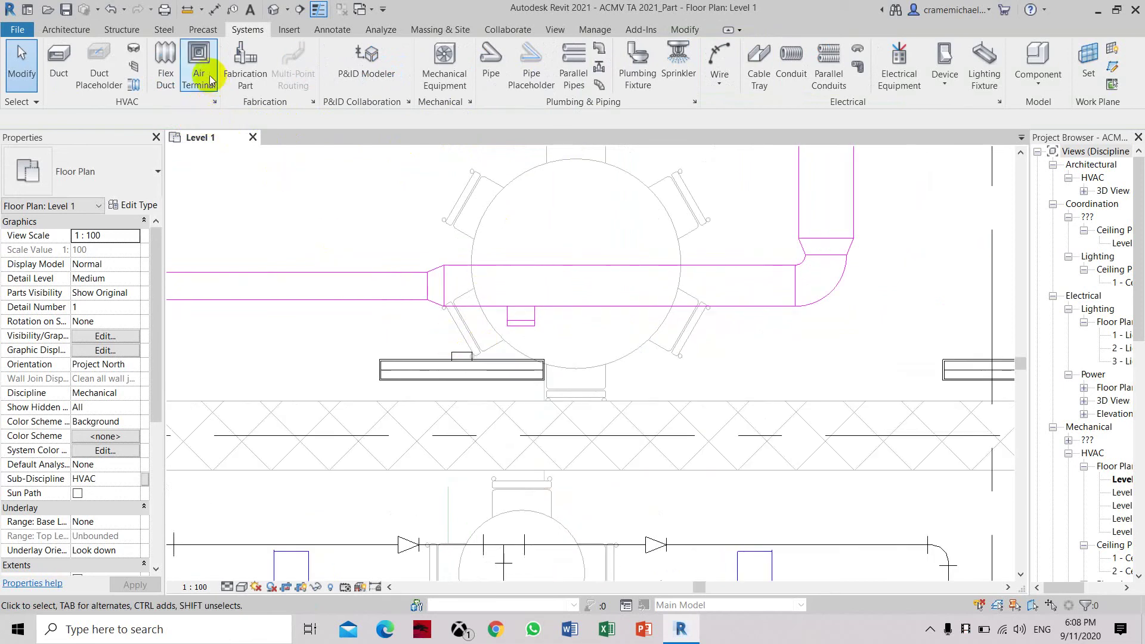
{"action": "left_click", "coordinate": [165, 70]}
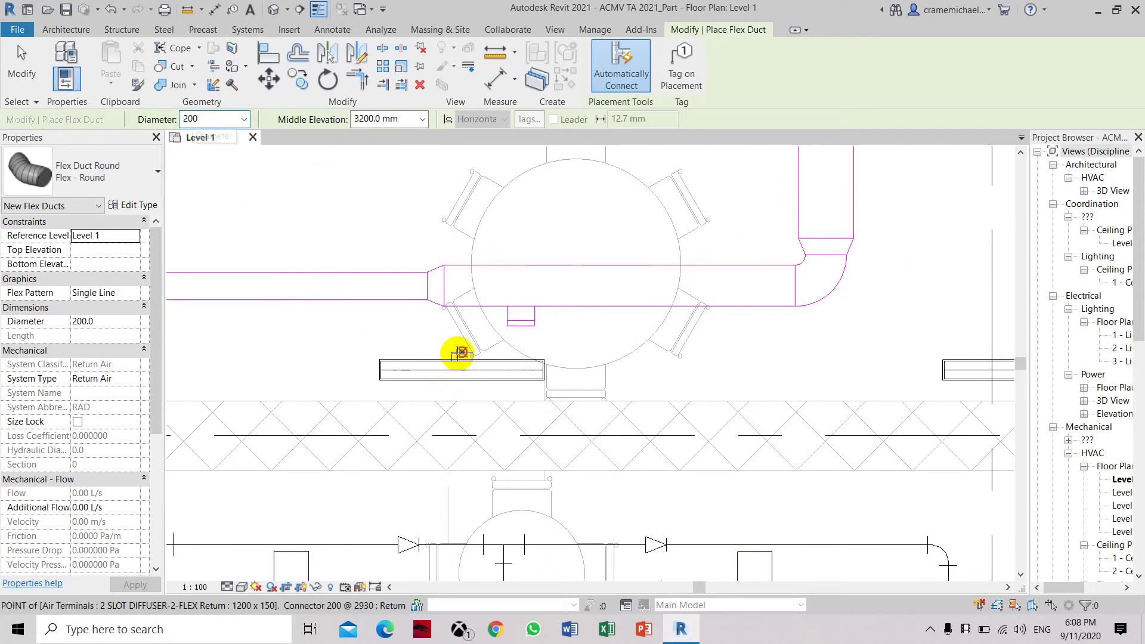
{"action": "left_click", "coordinate": [458, 353]}
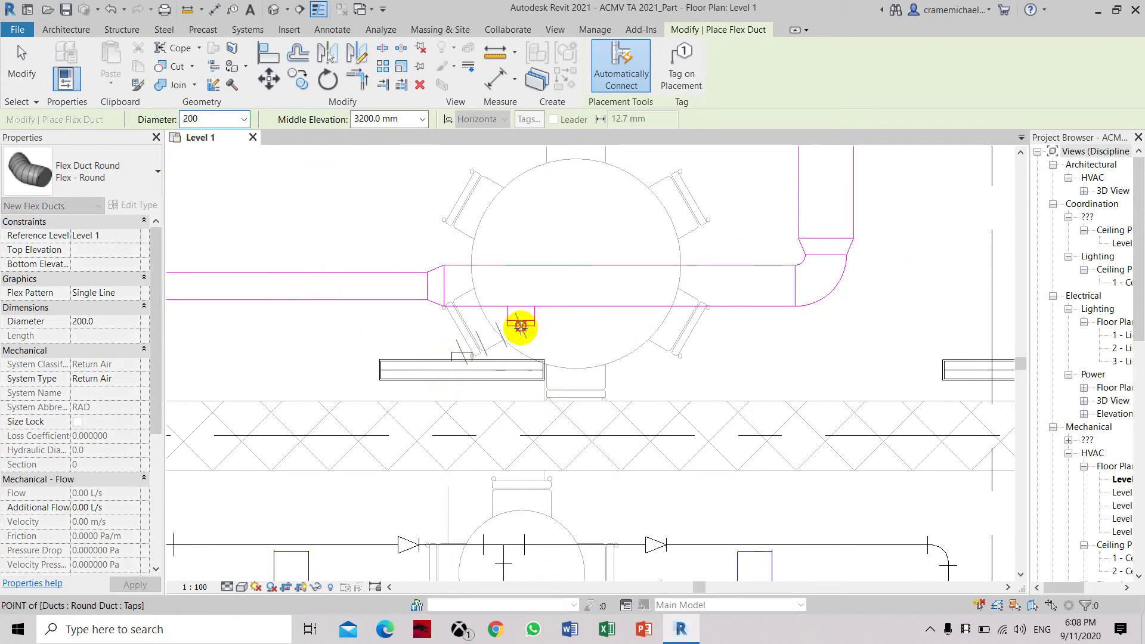
{"action": "left_click", "coordinate": [521, 326]}
{"action": "scroll", "coordinate": [771, 358], "scroll_direction": "down", "scroll_amount": 2}
{"action": "middle_click_drag", "start_coordinate": [771, 357], "coordinate": [585, 334]}
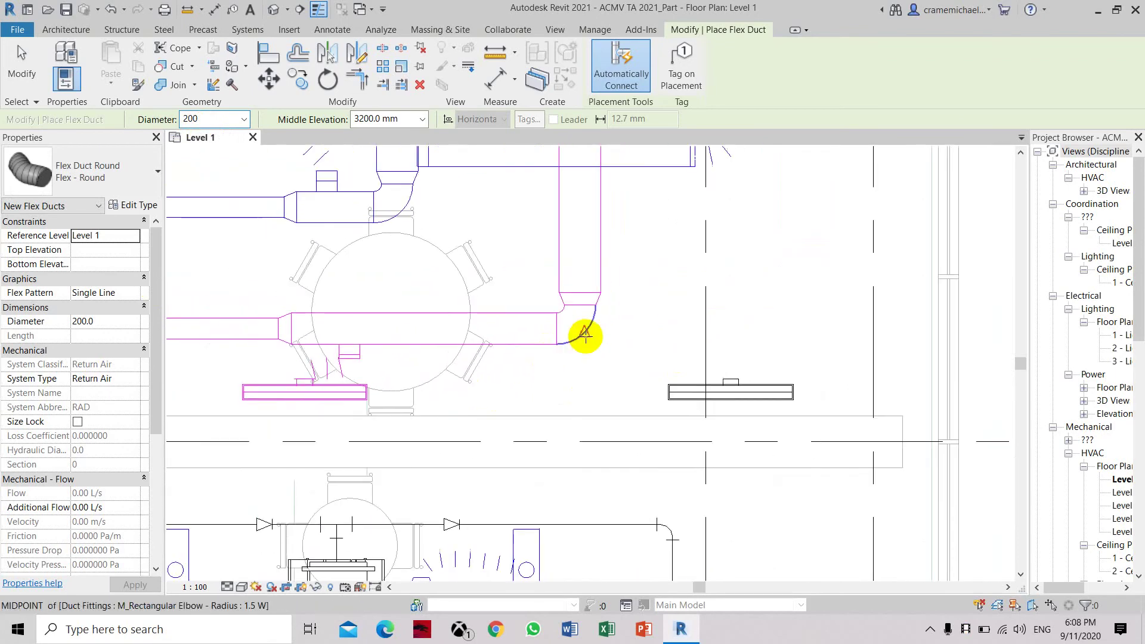
{"action": "middle_click_drag", "start_coordinate": [343, 392], "coordinate": [404, 374]}
{"action": "scroll", "coordinate": [404, 373], "scroll_direction": "up", "scroll_amount": 3}
{"action": "scroll", "coordinate": [335, 353], "scroll_direction": "down", "scroll_amount": 2}
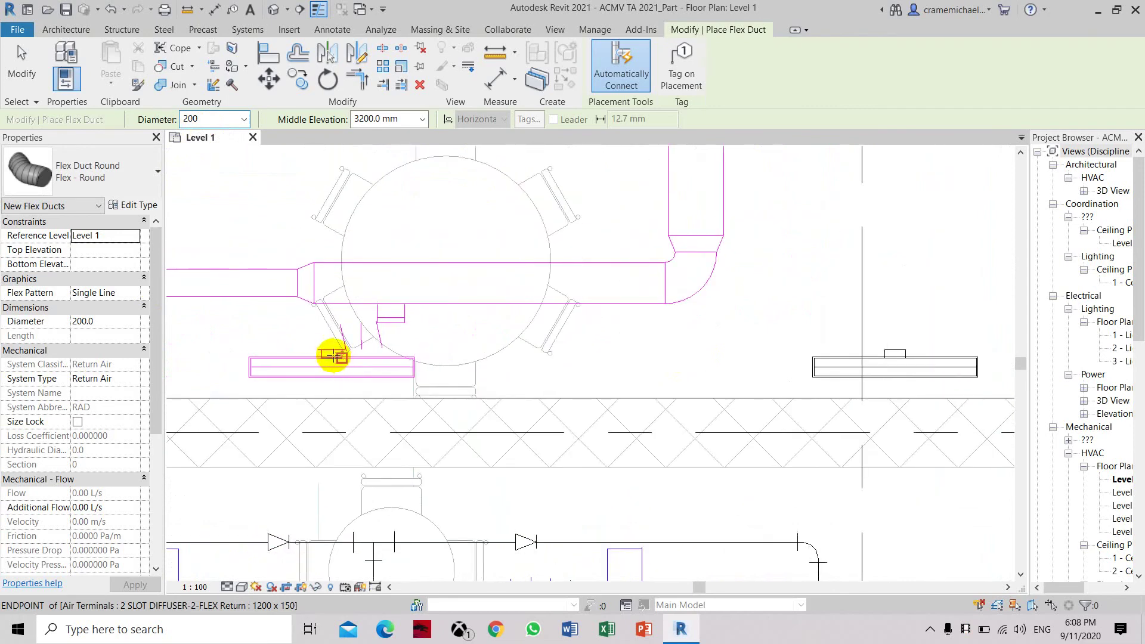
- Draw a 200 mm diameter round branch duct about 700 mm long from the vertical return duct toward the lower row's rightmost diffuser
{"action": "scroll", "coordinate": [421, 286], "scroll_direction": "down", "scroll_amount": 2}
{"action": "scroll", "coordinate": [557, 317], "scroll_direction": "down", "scroll_amount": 1}
{"action": "middle_click_drag", "start_coordinate": [557, 316], "coordinate": [542, 350]}
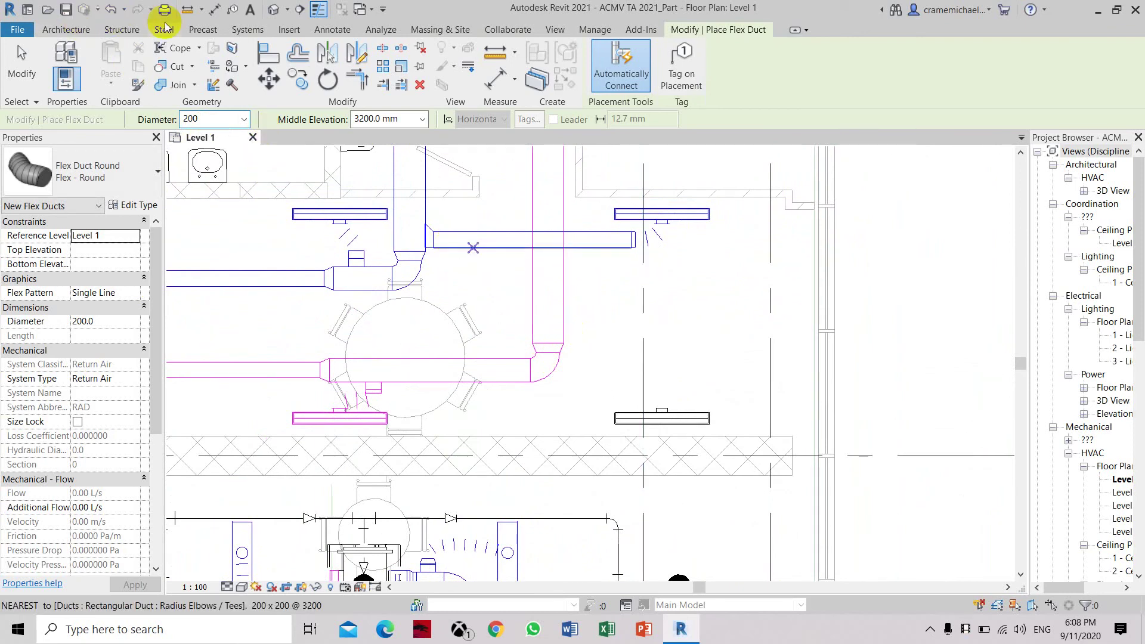
{"action": "left_click", "coordinate": [244, 30]}
{"action": "left_click", "coordinate": [59, 60]}
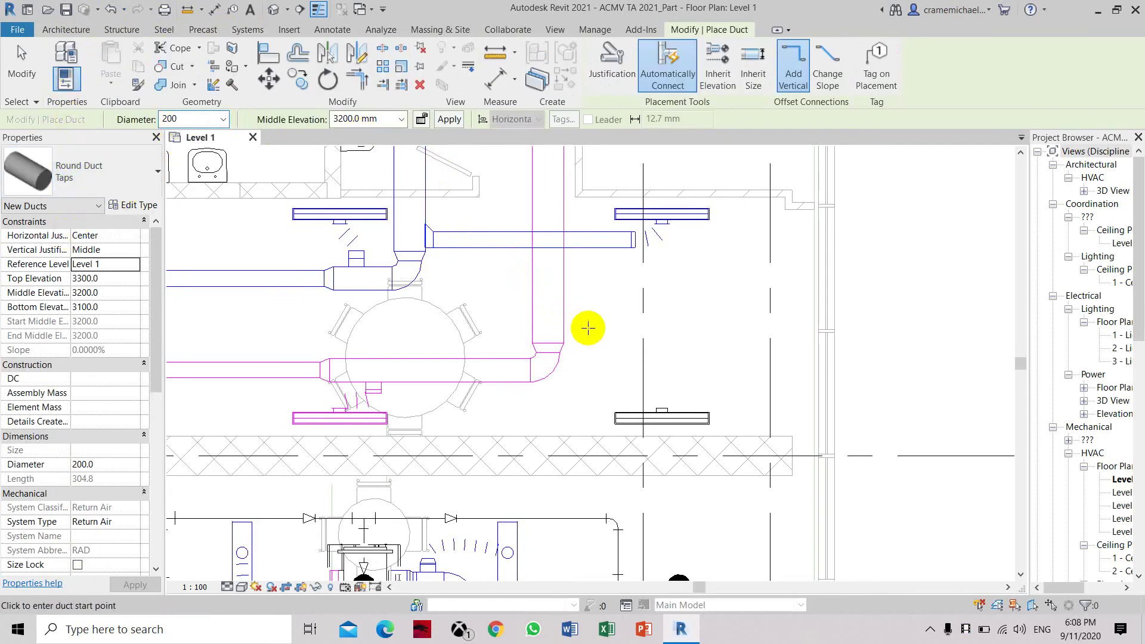
{"action": "left_click", "coordinate": [563, 317]}
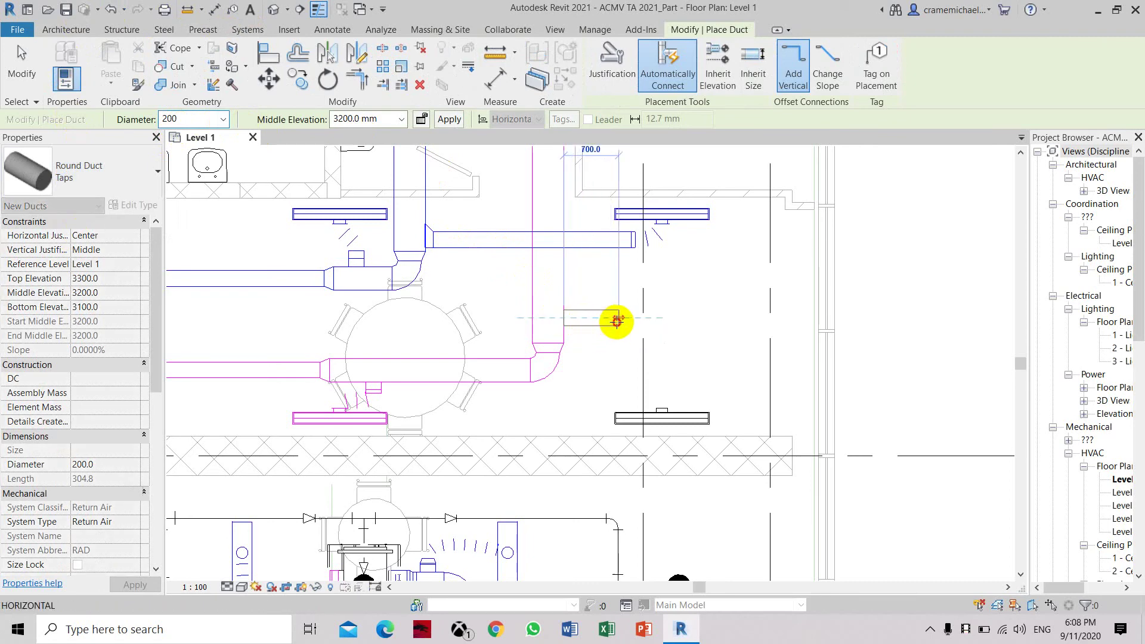
{"action": "left_click", "coordinate": [617, 320]}
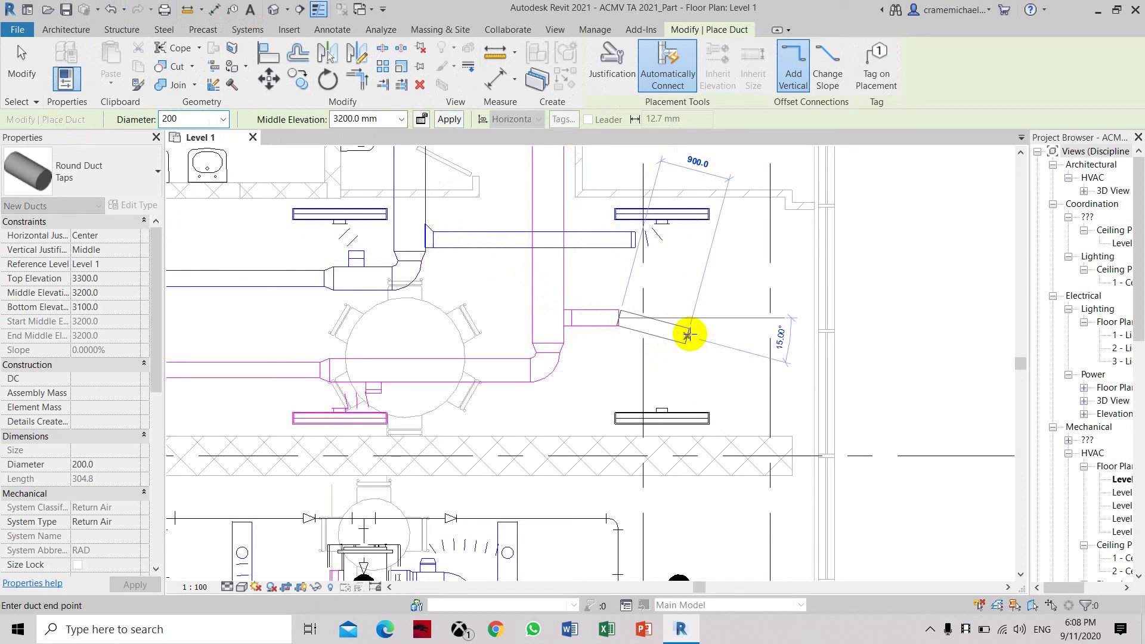
{"action": "key", "text": "Escape"}
{"action": "key", "text": "Escape"}
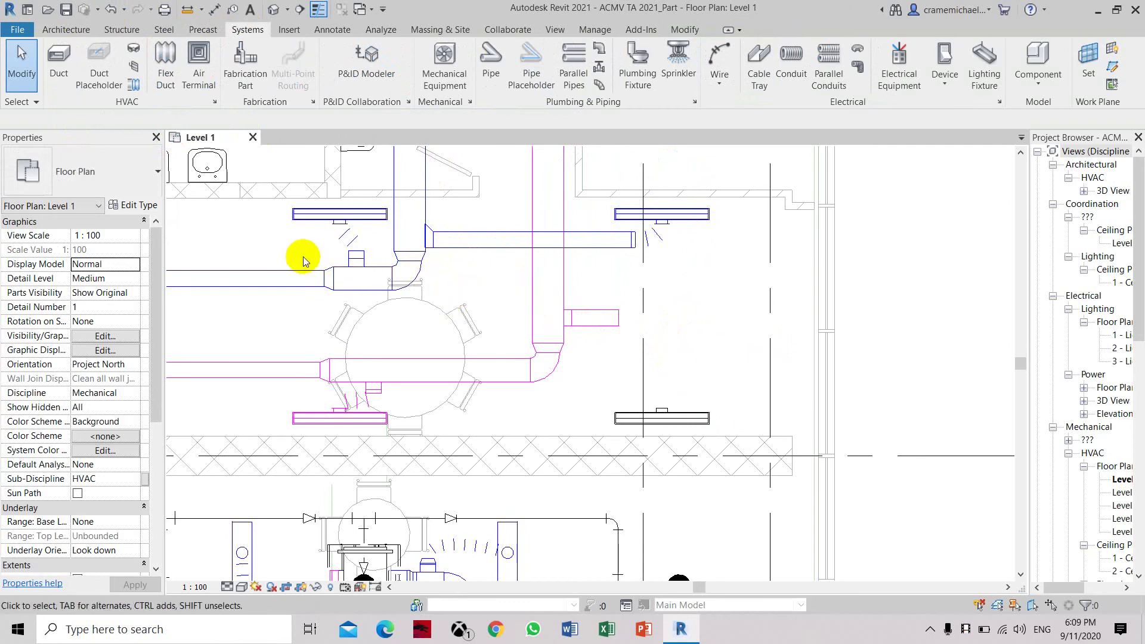
- Connect the new round branch's open end to the lower row's rightmost return slot diffuser with a 200 mm diameter flex duct
{"action": "left_click", "coordinate": [166, 64]}
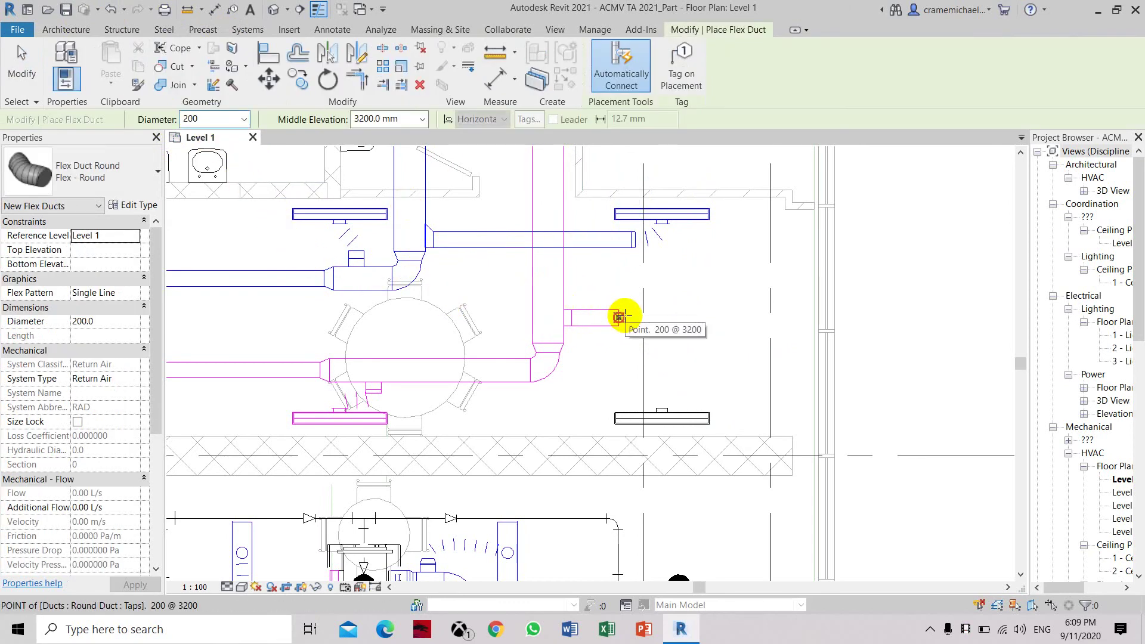
{"action": "left_click", "coordinate": [619, 318]}
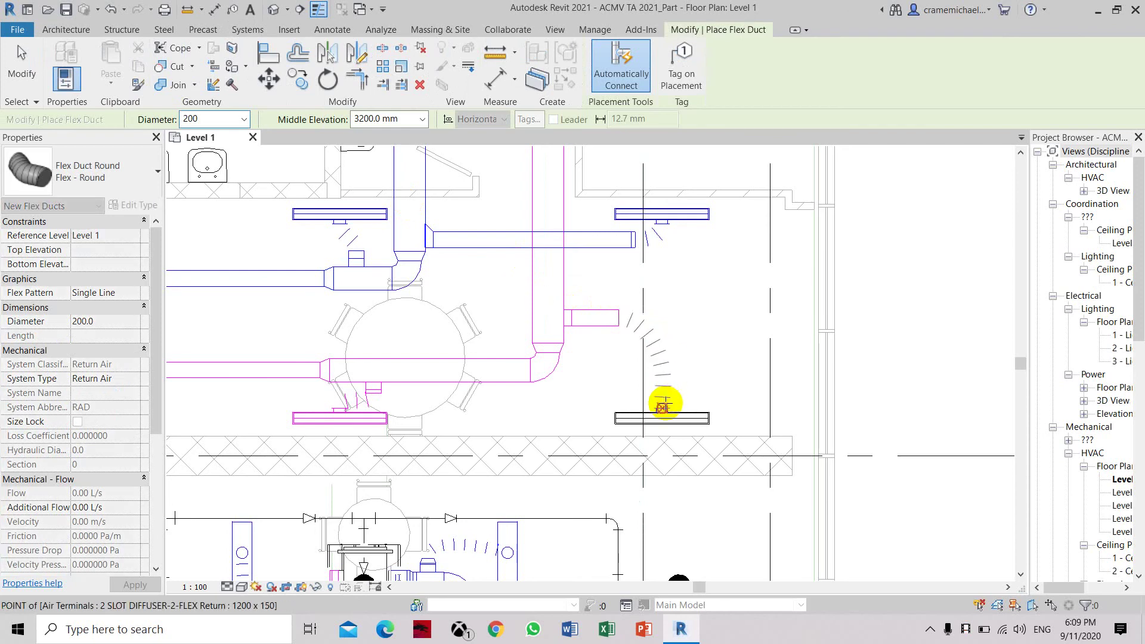
{"action": "left_click", "coordinate": [663, 405]}
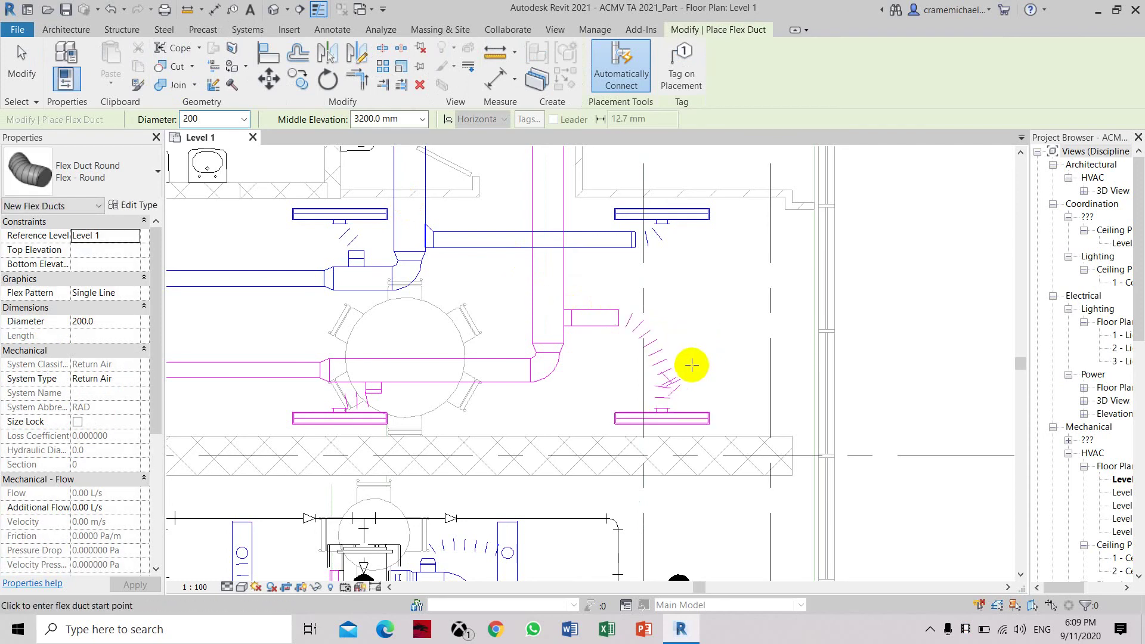
{"action": "key", "text": "Escape"}
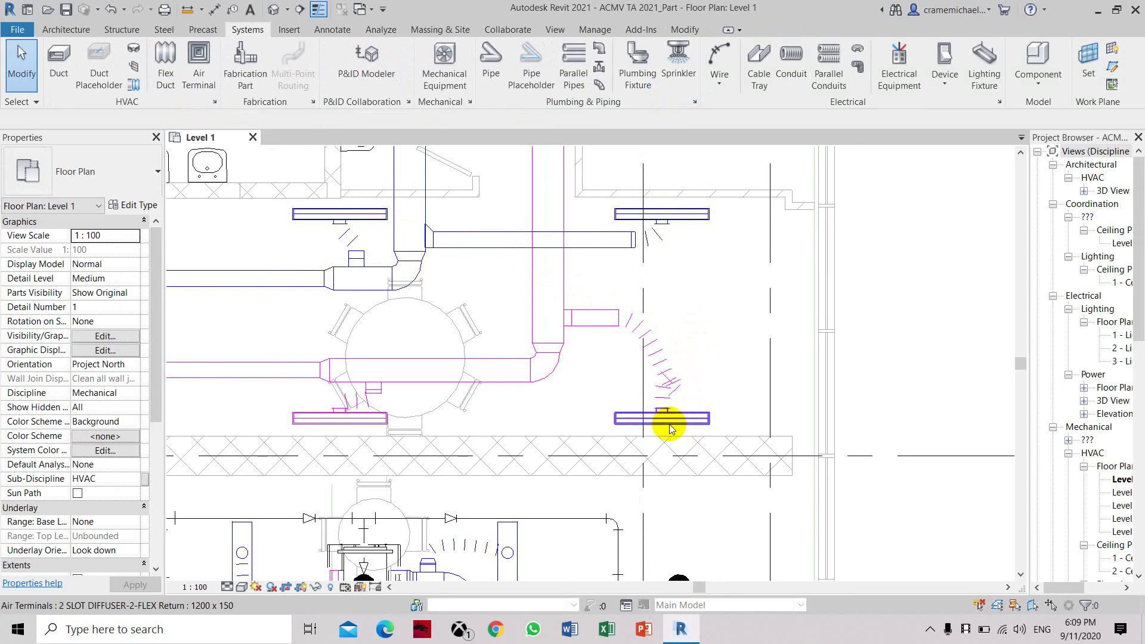
- Set the elevation from level of the lower row's rightmost return slot diffuser to 2800 mm
{"action": "left_click", "coordinate": [669, 424]}
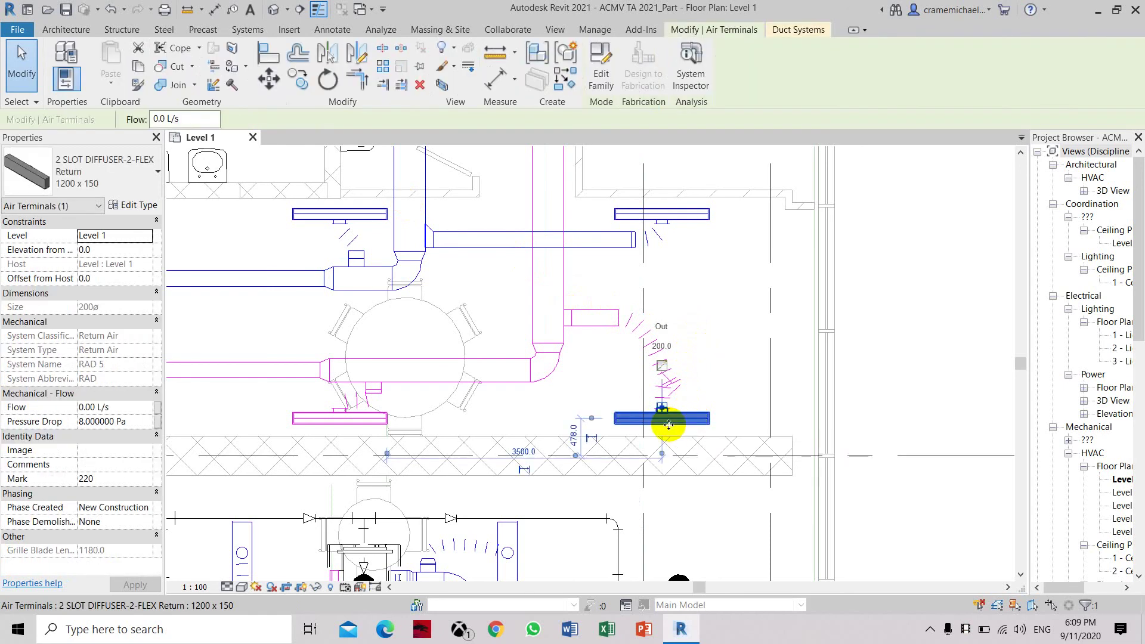
{"action": "left_click", "coordinate": [118, 251]}
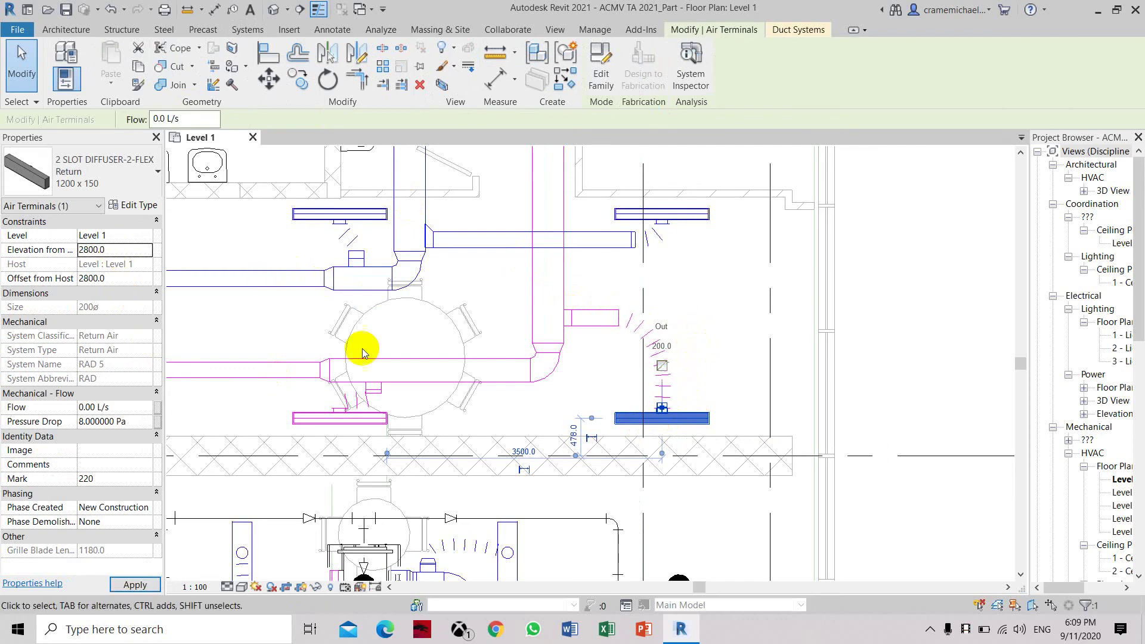
{"action": "left_click", "coordinate": [736, 370]}
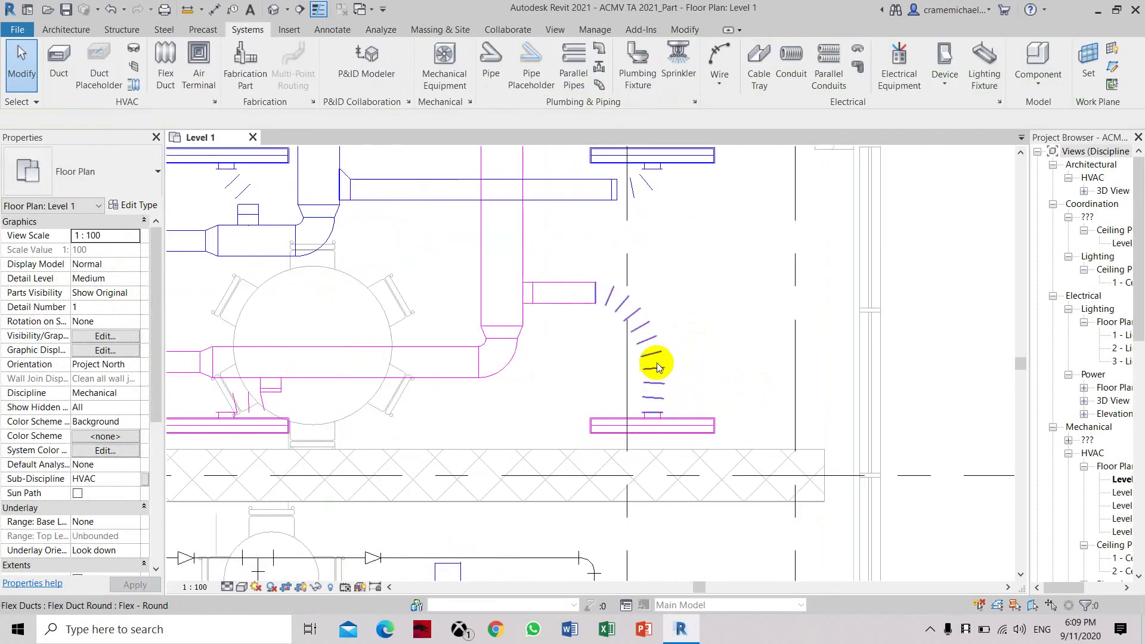
{"action": "scroll", "coordinate": [651, 366], "scroll_direction": "down", "scroll_amount": 2}
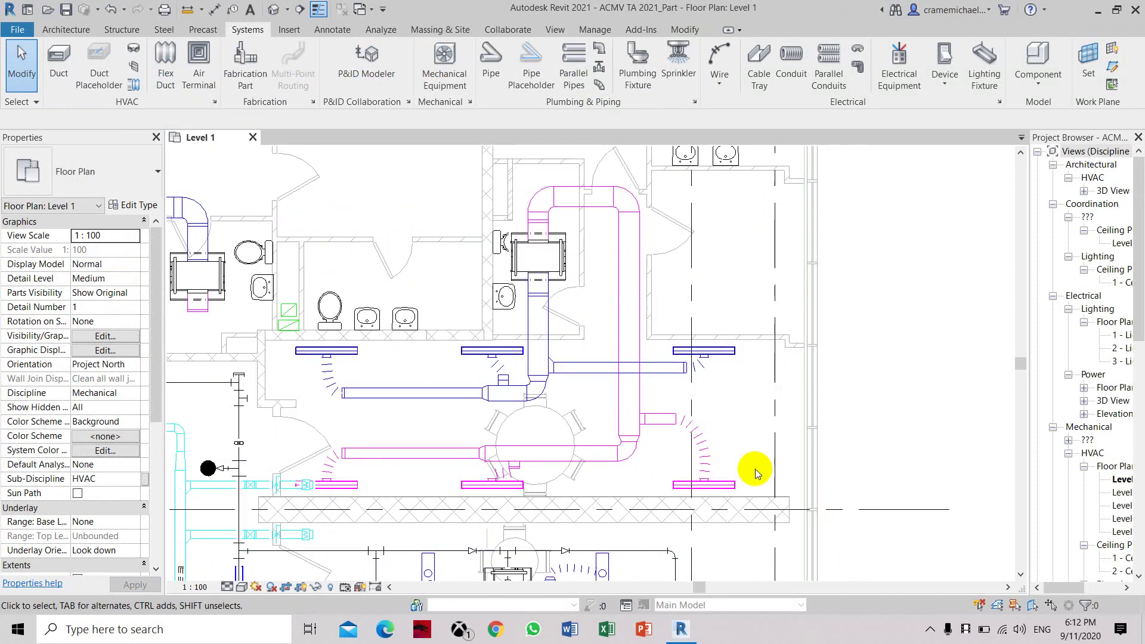